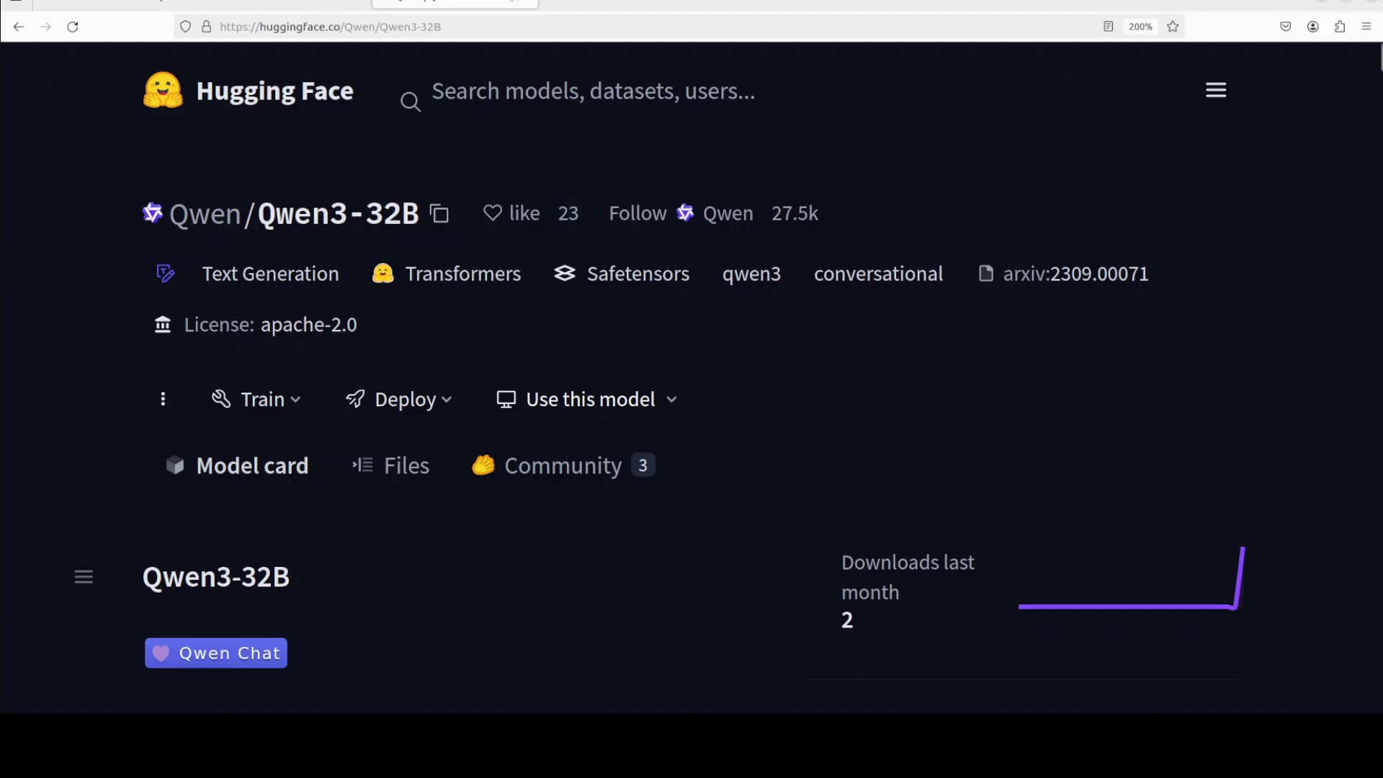
Step: Flip between the YouTube channel's Qwen3 videos and the Qwen3-32B model page
{"action": "key", "text": "ctrl+Tab"}
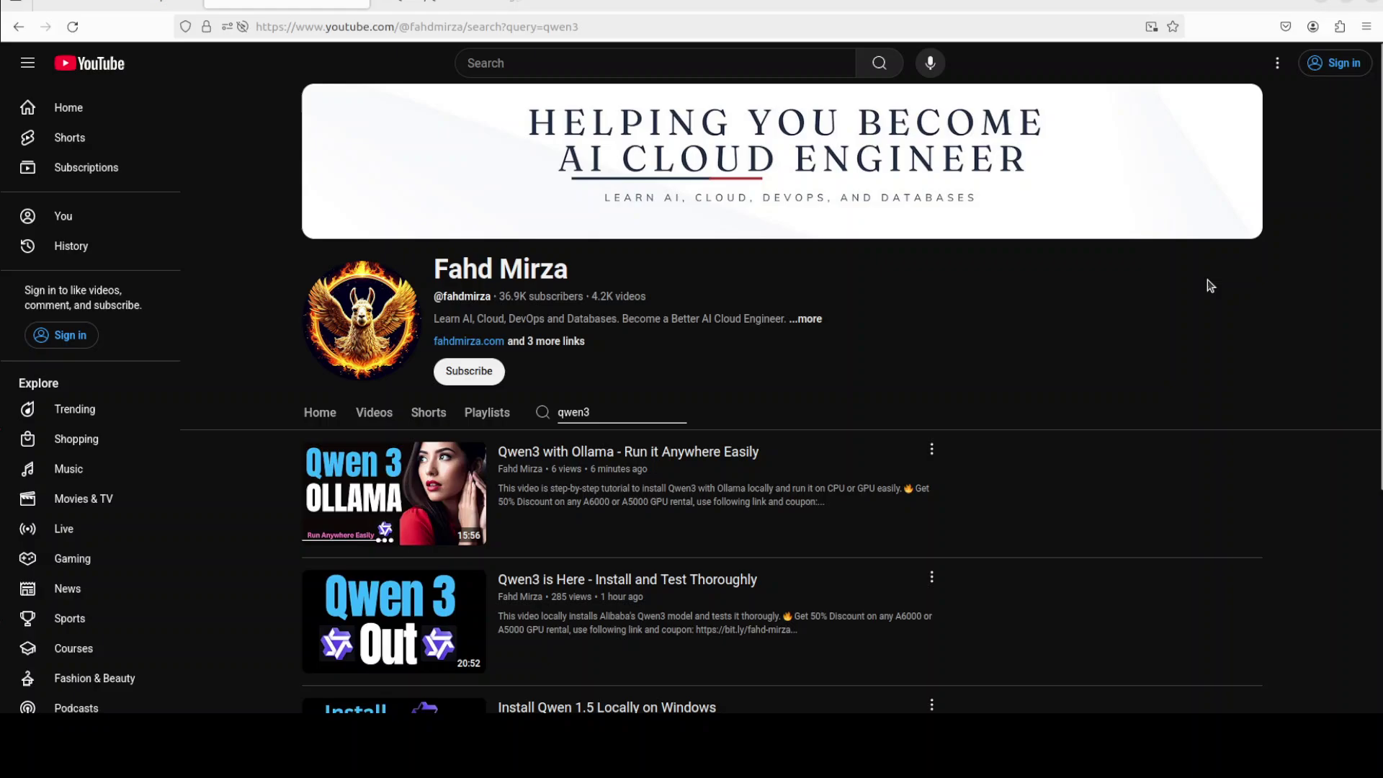
{"action": "left_click", "coordinate": [432, 5]}
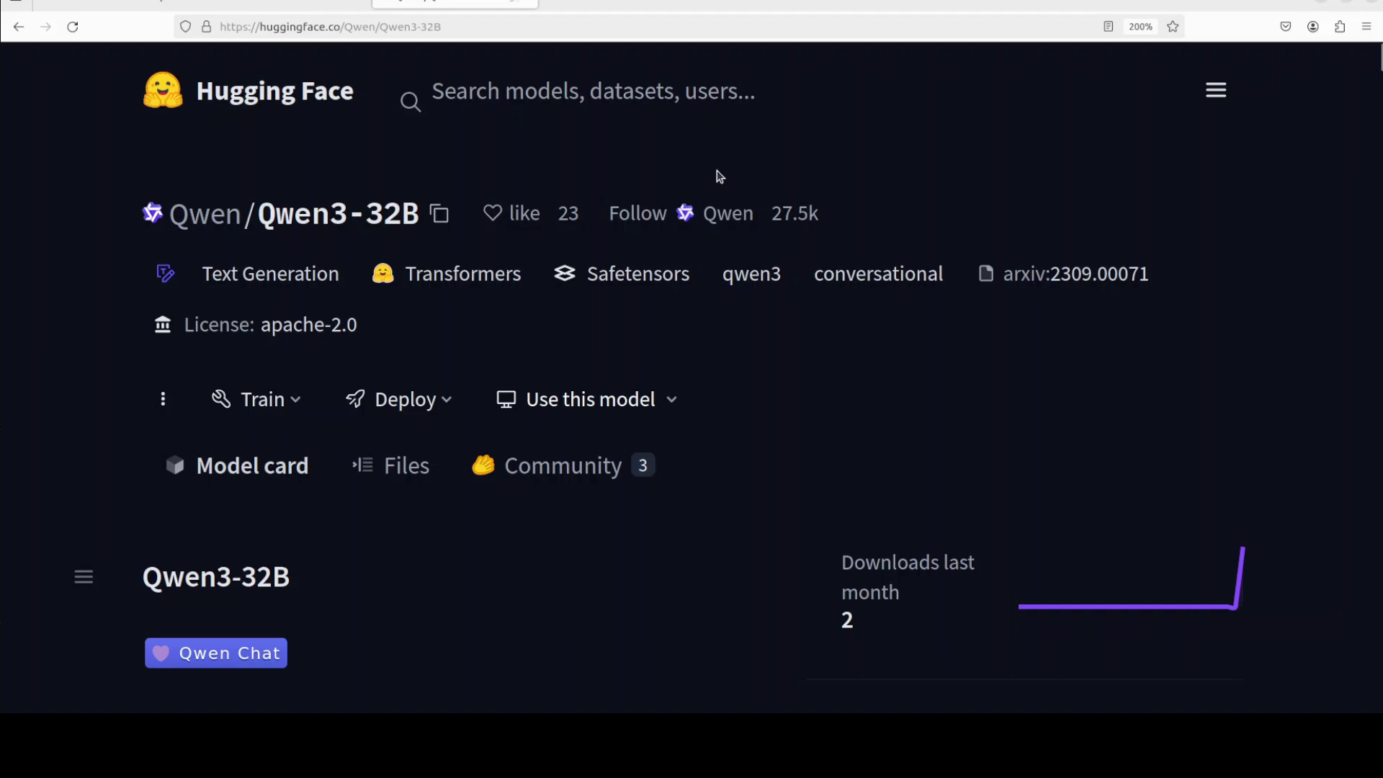
{"action": "left_click", "coordinate": [443, 3]}
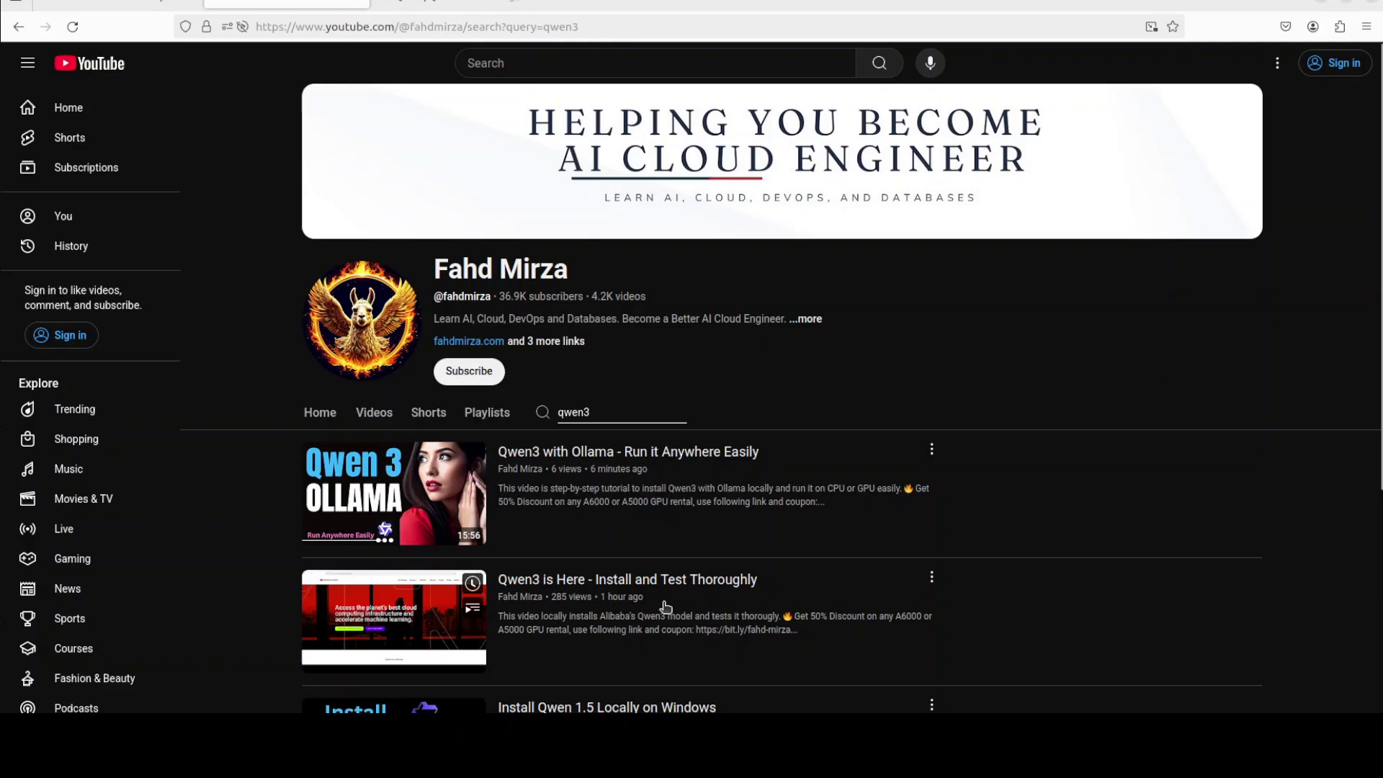
{"action": "left_click", "coordinate": [439, 3]}
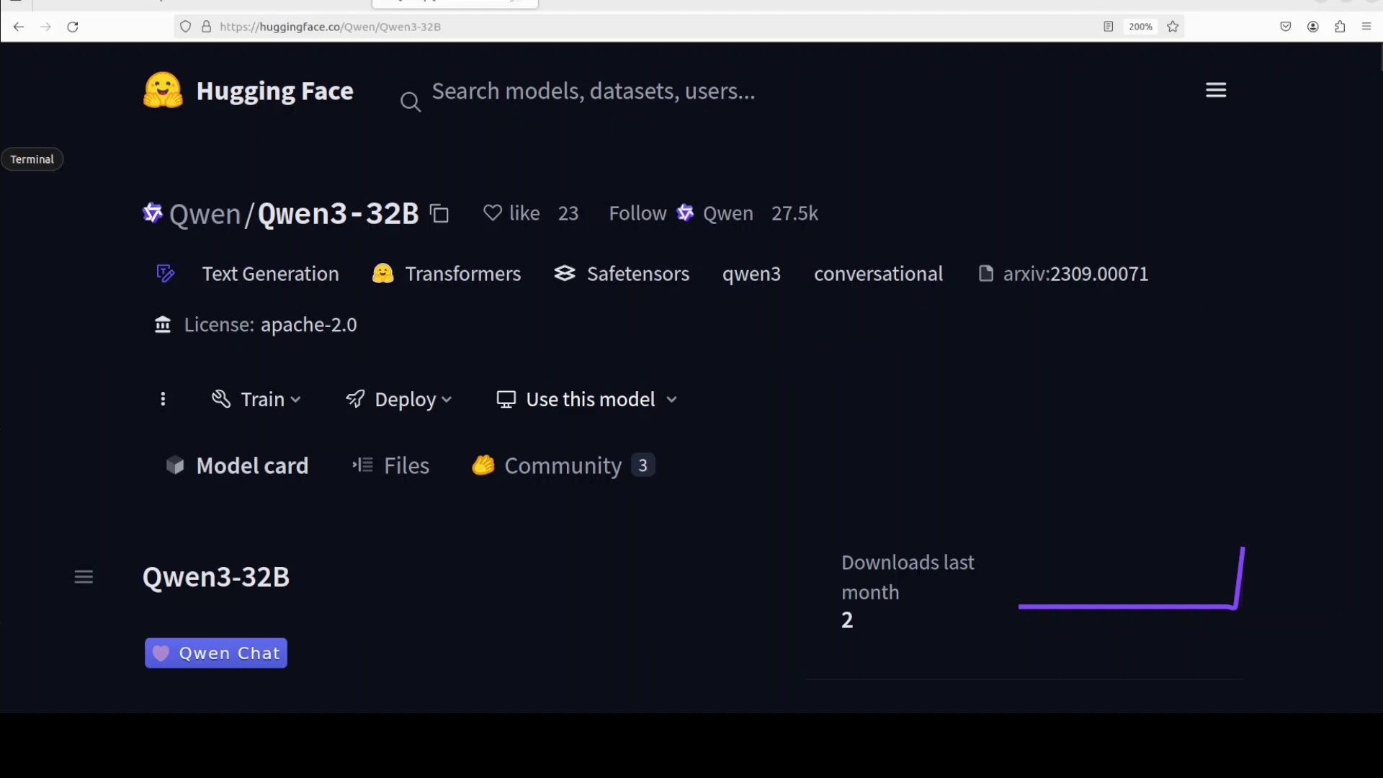
Step: Run nvidia-smi in Terminal to check the available GPU
{"action": "left_click", "coordinate": [5, 159]}
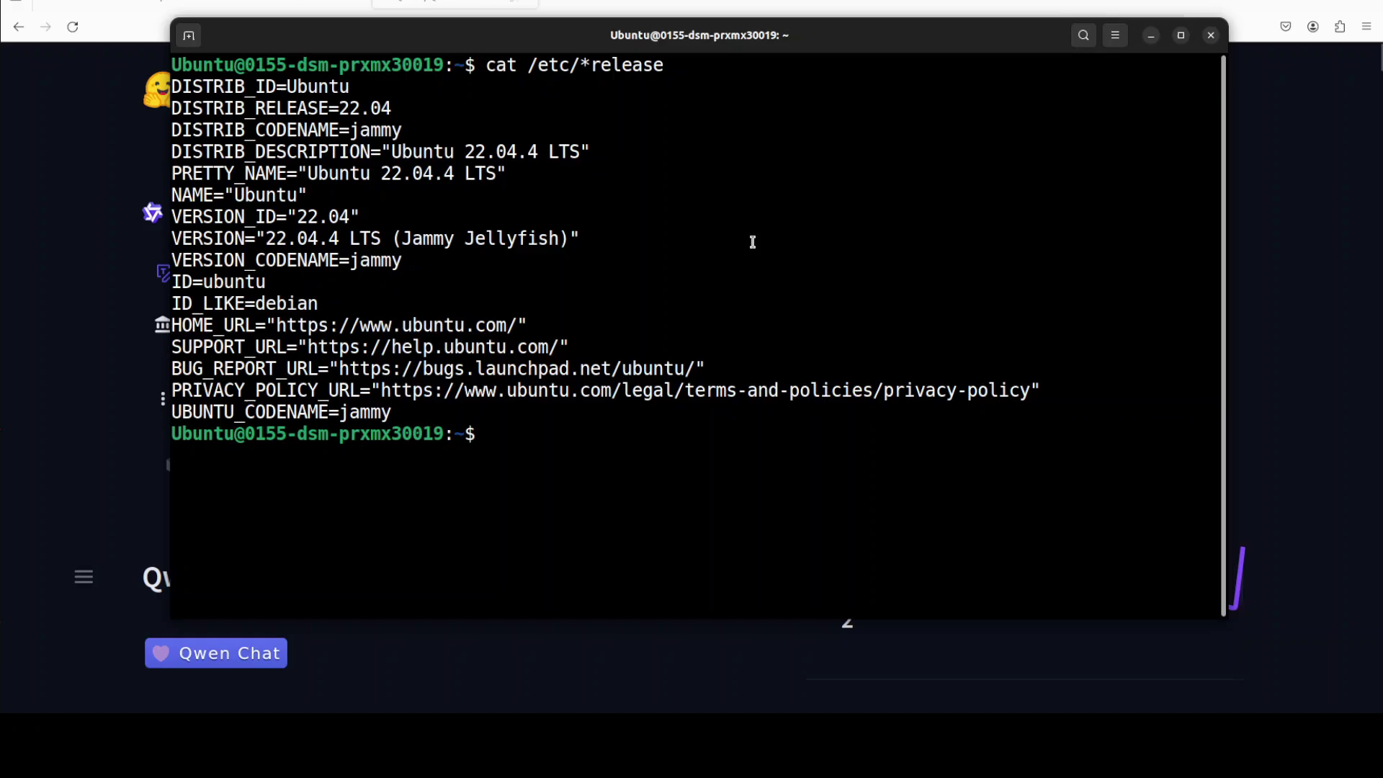
{"action": "key", "text": "Up"}
{"action": "key", "text": "Up"}
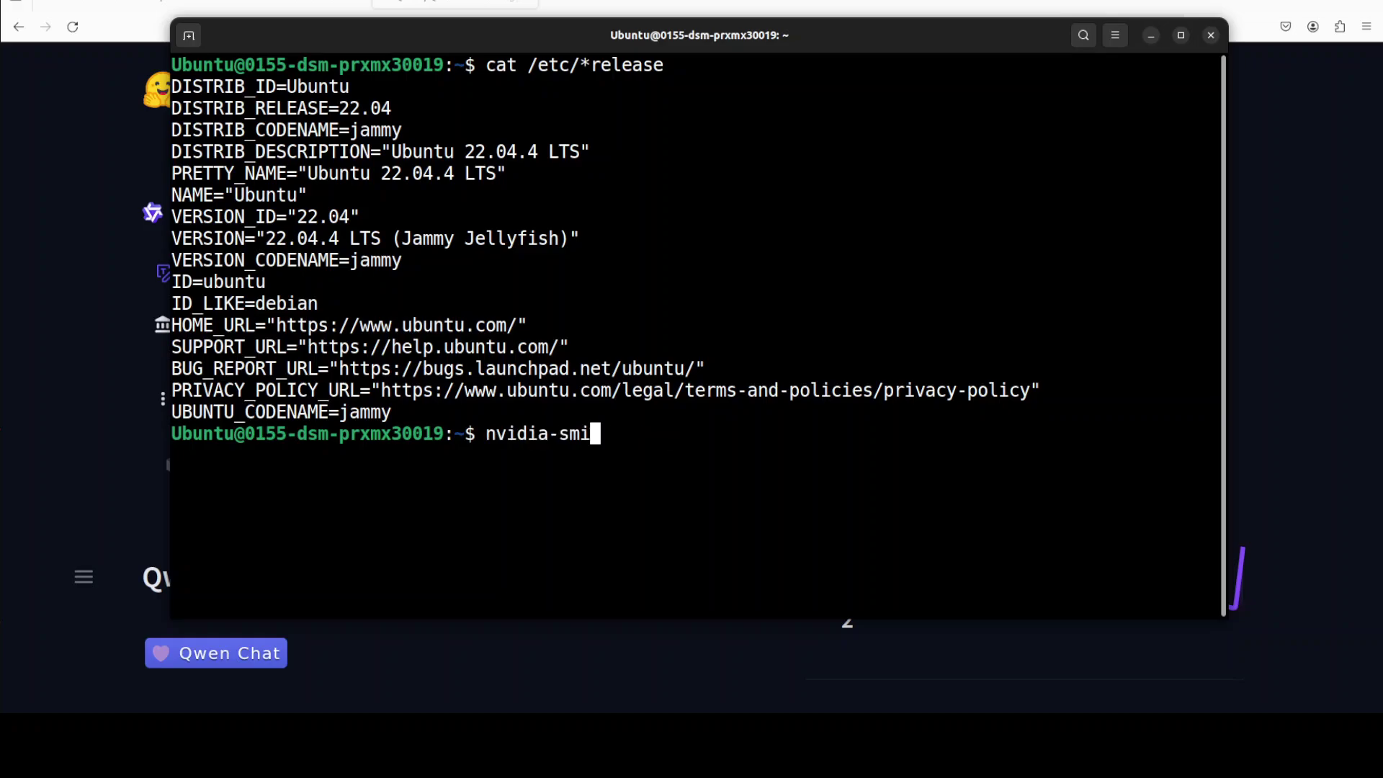
{"action": "key", "text": "Return"}
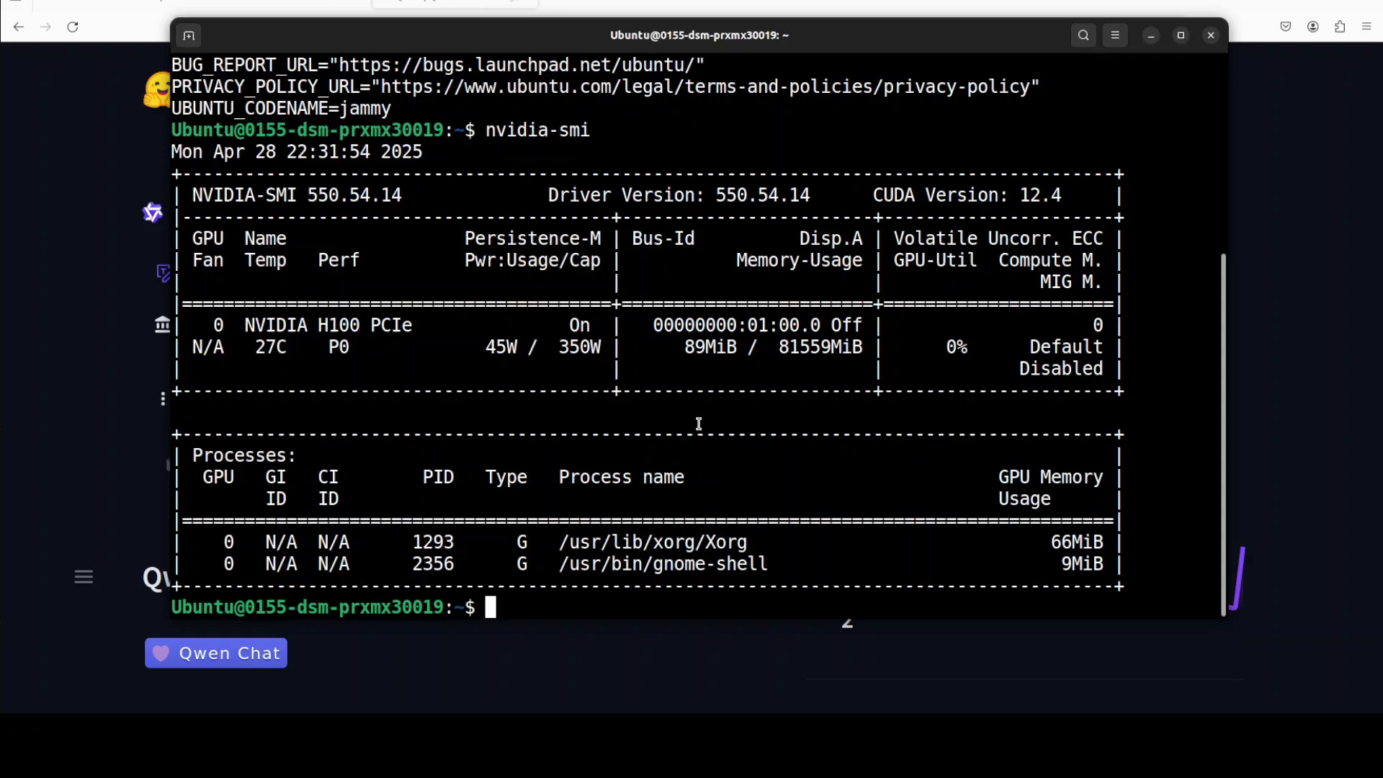
Step: Create and activate a Python 3.11 conda environment named 'ai'
{"action": "right_click", "coordinate": [750, 429]}
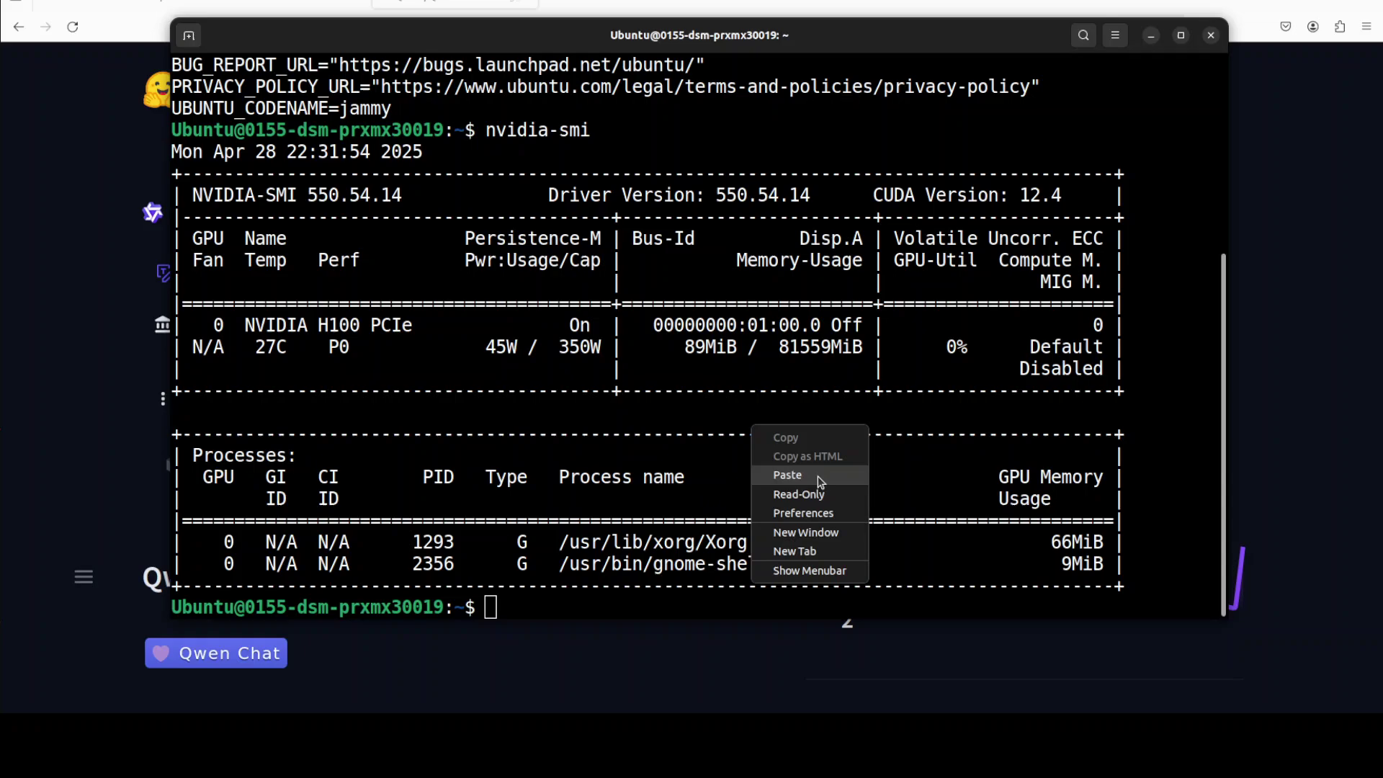
{"action": "left_click", "coordinate": [818, 477]}
{"action": "key", "text": "Return"}
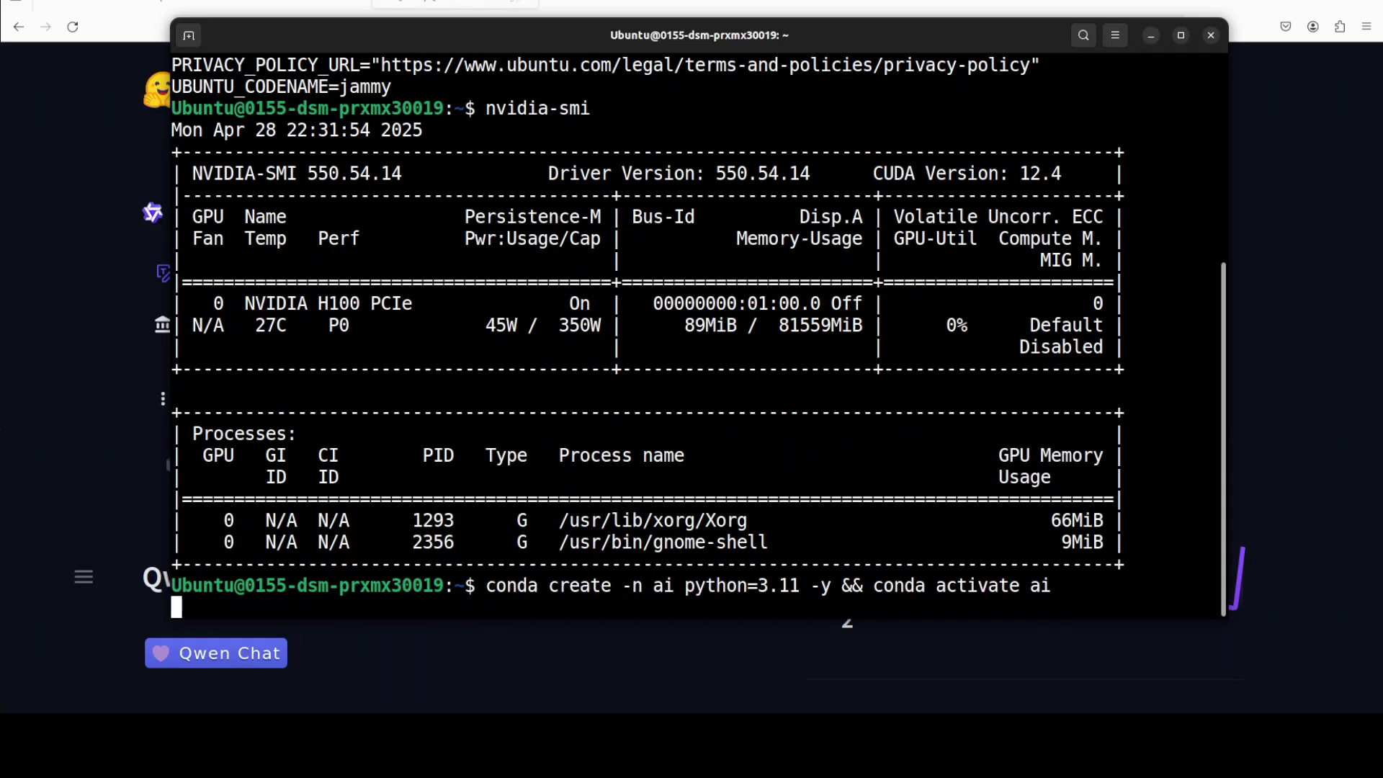
{"action": "left_click", "coordinate": [89, 3]}
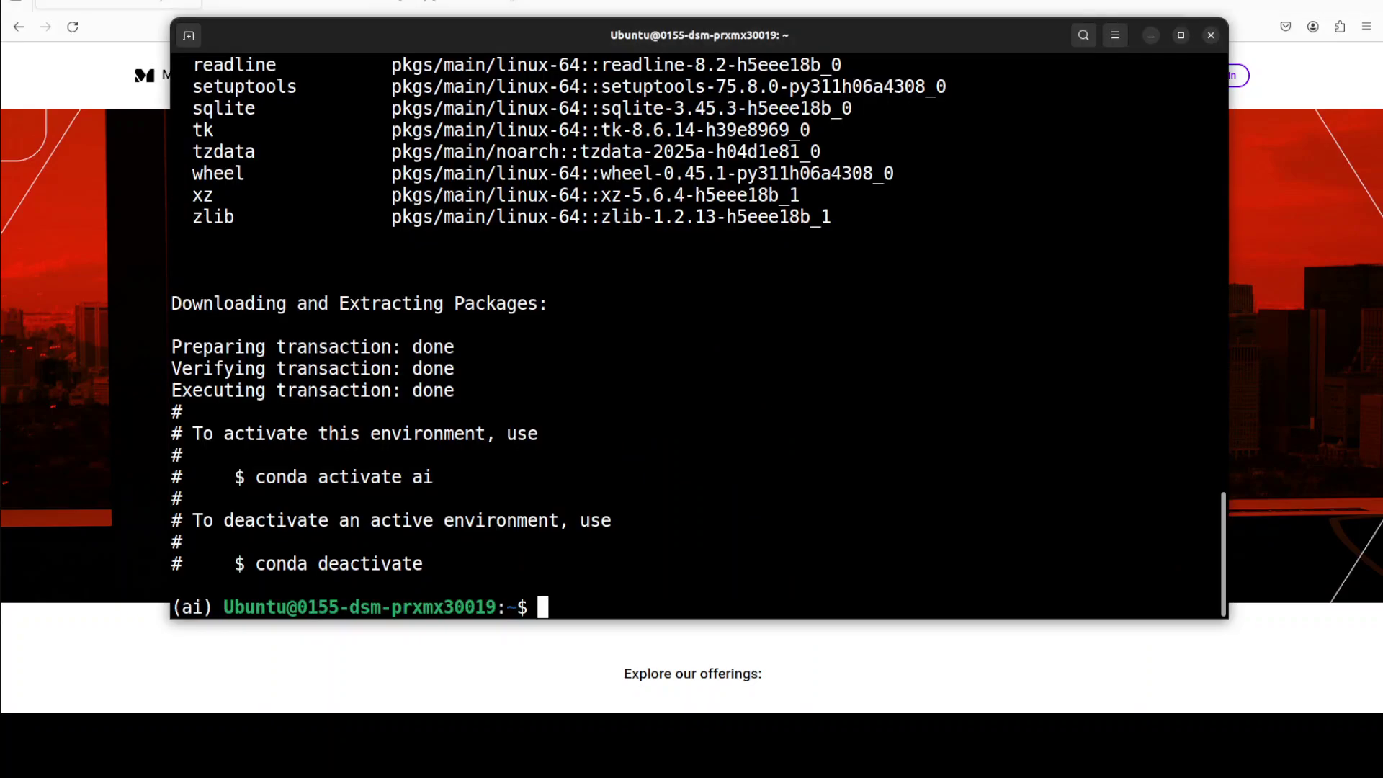
Step: Install torch, transformers, accelerate, huggingface_hub, notebook and ipywidgets, and launch Jupyter Notebook
{"action": "right_click", "coordinate": [672, 329]}
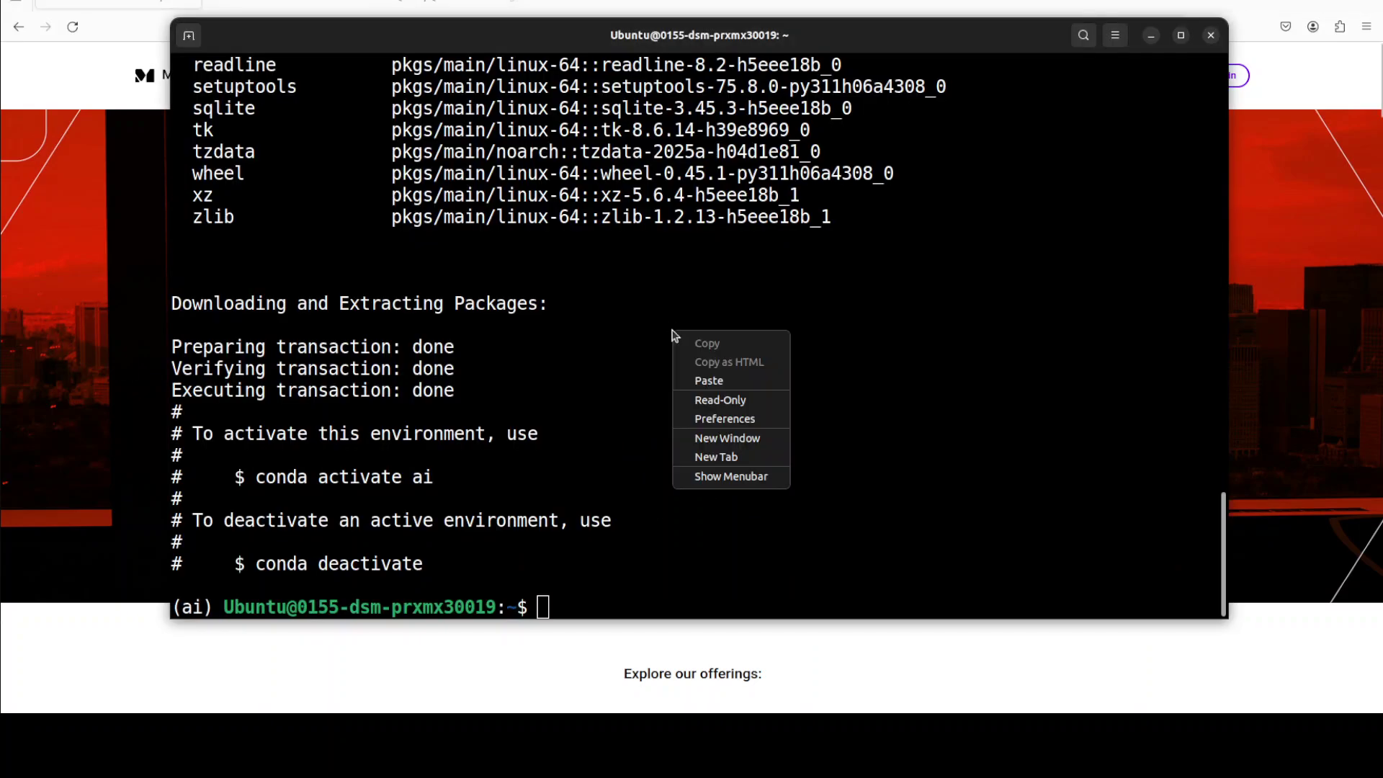
{"action": "left_click", "coordinate": [712, 380]}
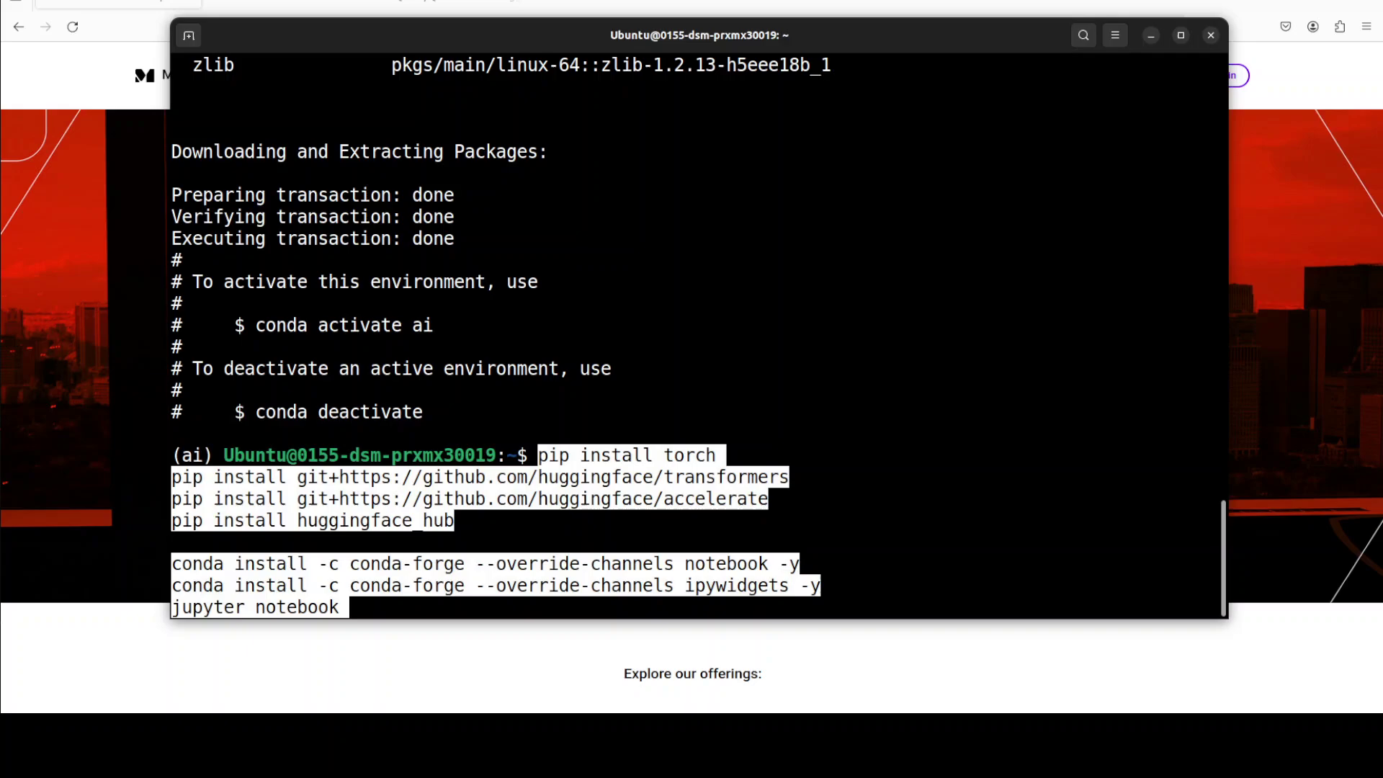
{"action": "key", "text": "Return"}
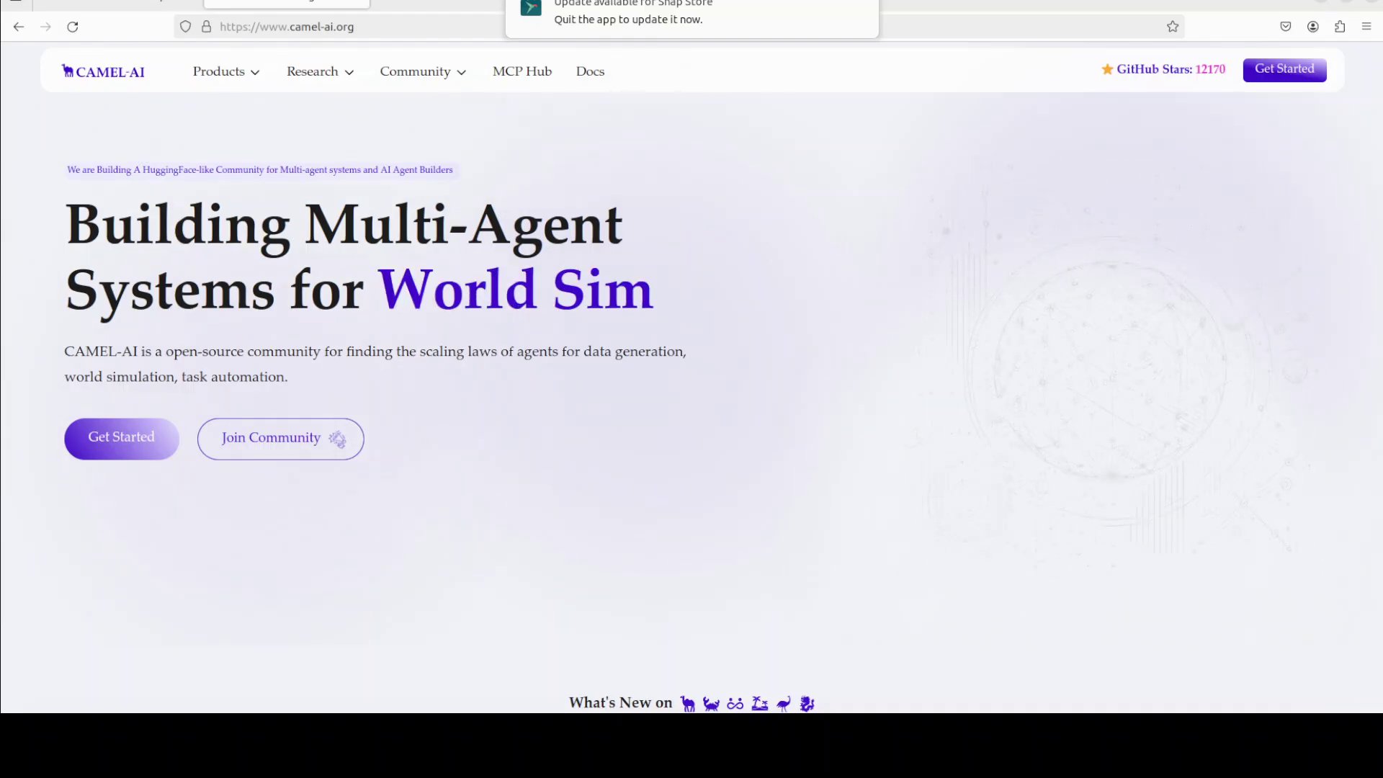
Step: Run a first cell with transformers code loading the Qwen3-32B tokenizer and model
{"action": "key", "text": "ctrl+Tab"}
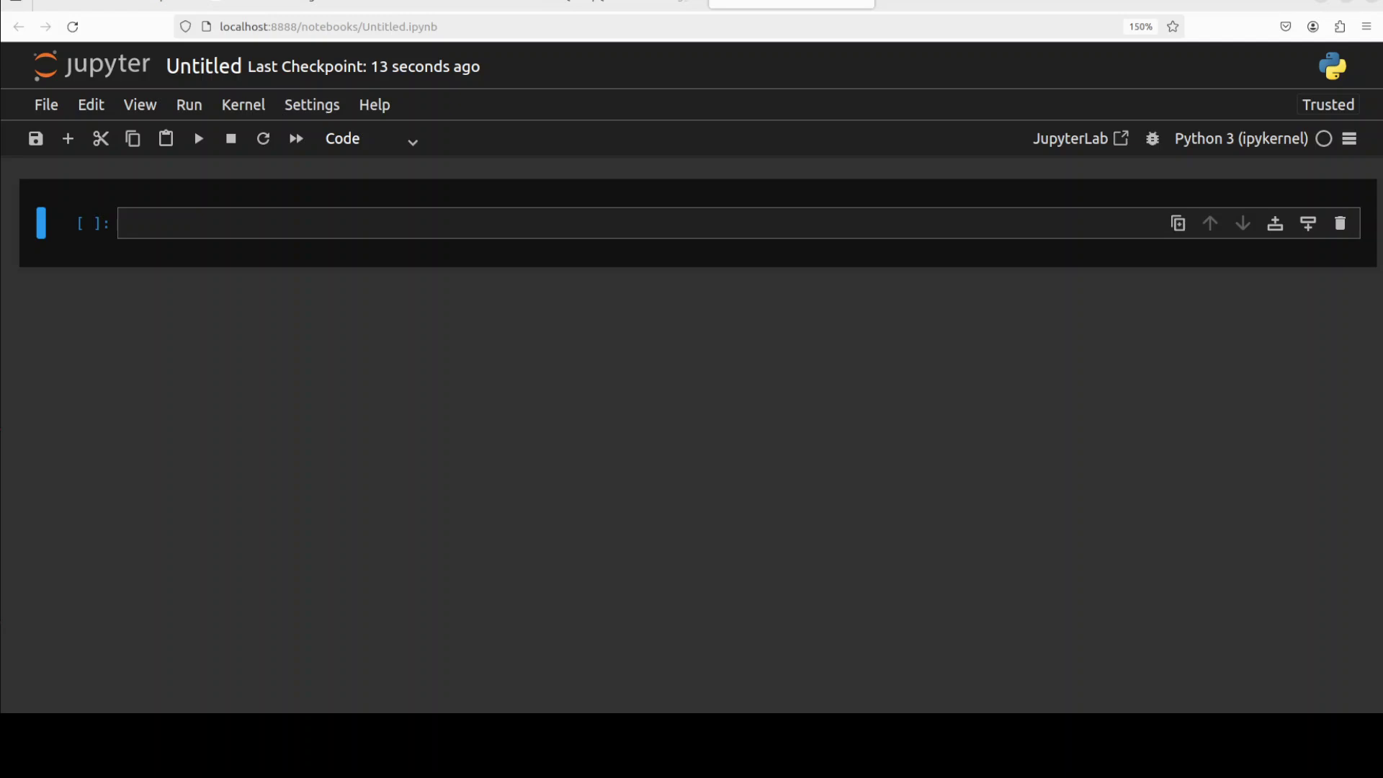
{"action": "left_click", "coordinate": [258, 223]}
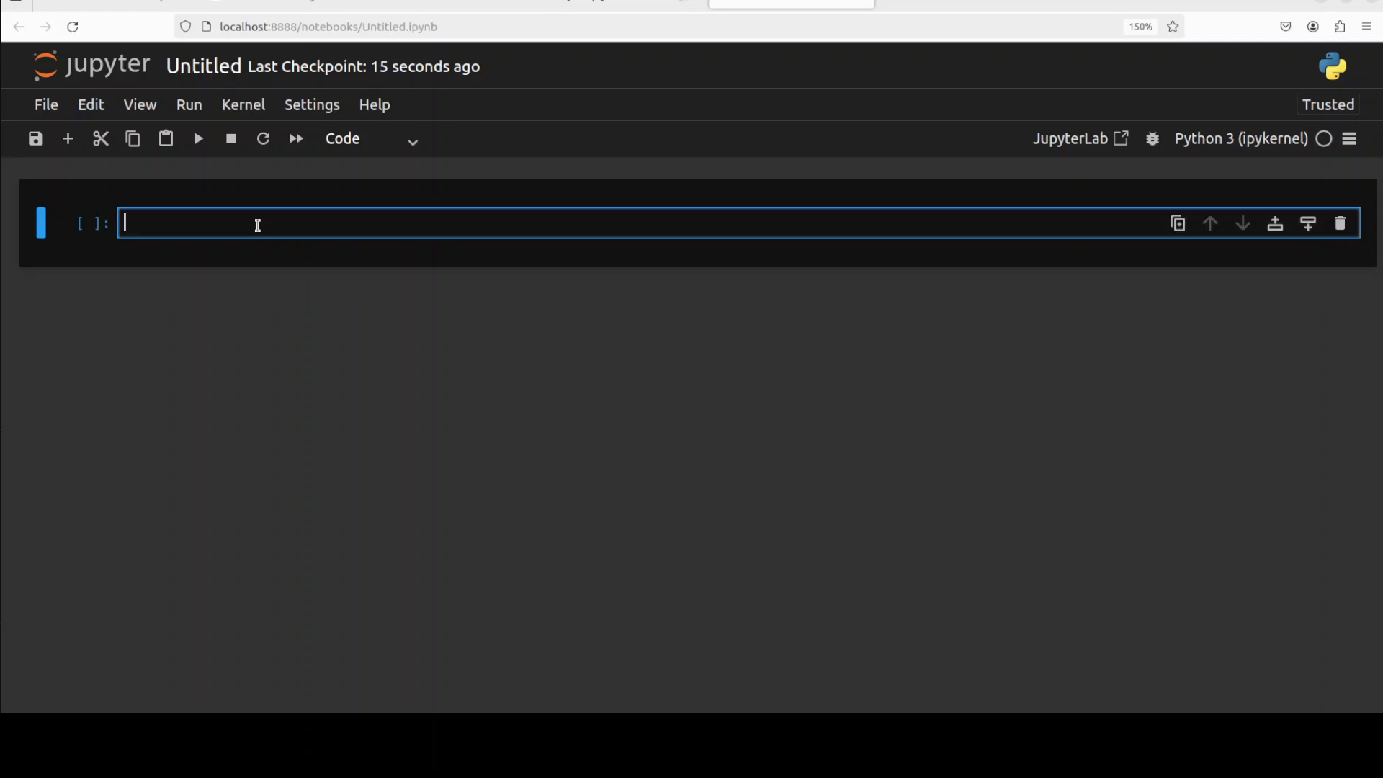
{"action": "type", "text": "from transformers import AutoModelForCausalLM, AutoTokenizer import torch  model_name = \"Qwen/Qwen3-32B\"  tokenizer = AutoTokenizer.from_pretrained(model_name) model = AutoModelForCausalLM.from_pretrained(     model_name,     torch_dtype=\"auto\",     device_map=\"auto\" )"}
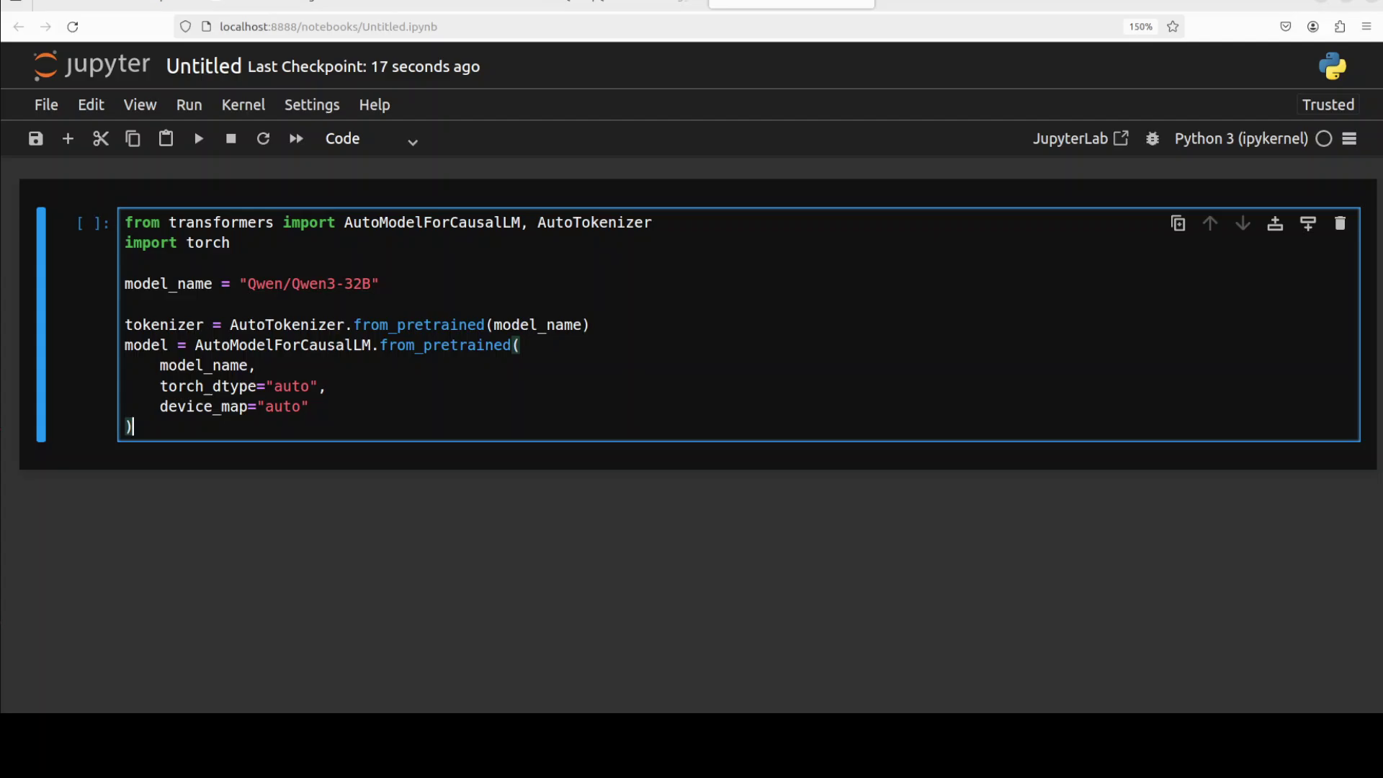
{"action": "key", "text": "shift+Return"}
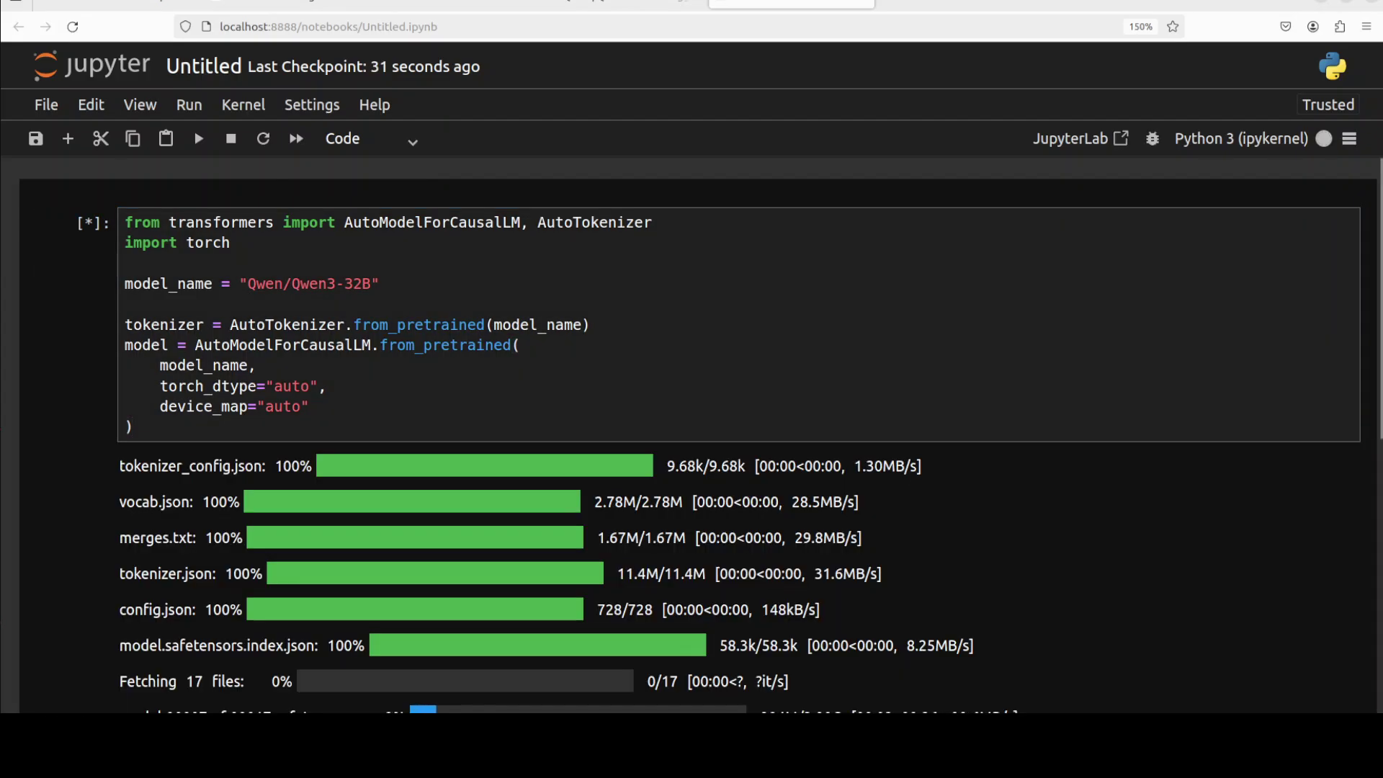
{"action": "scroll", "coordinate": [692, 432], "scroll_direction": "down", "scroll_amount": 3}
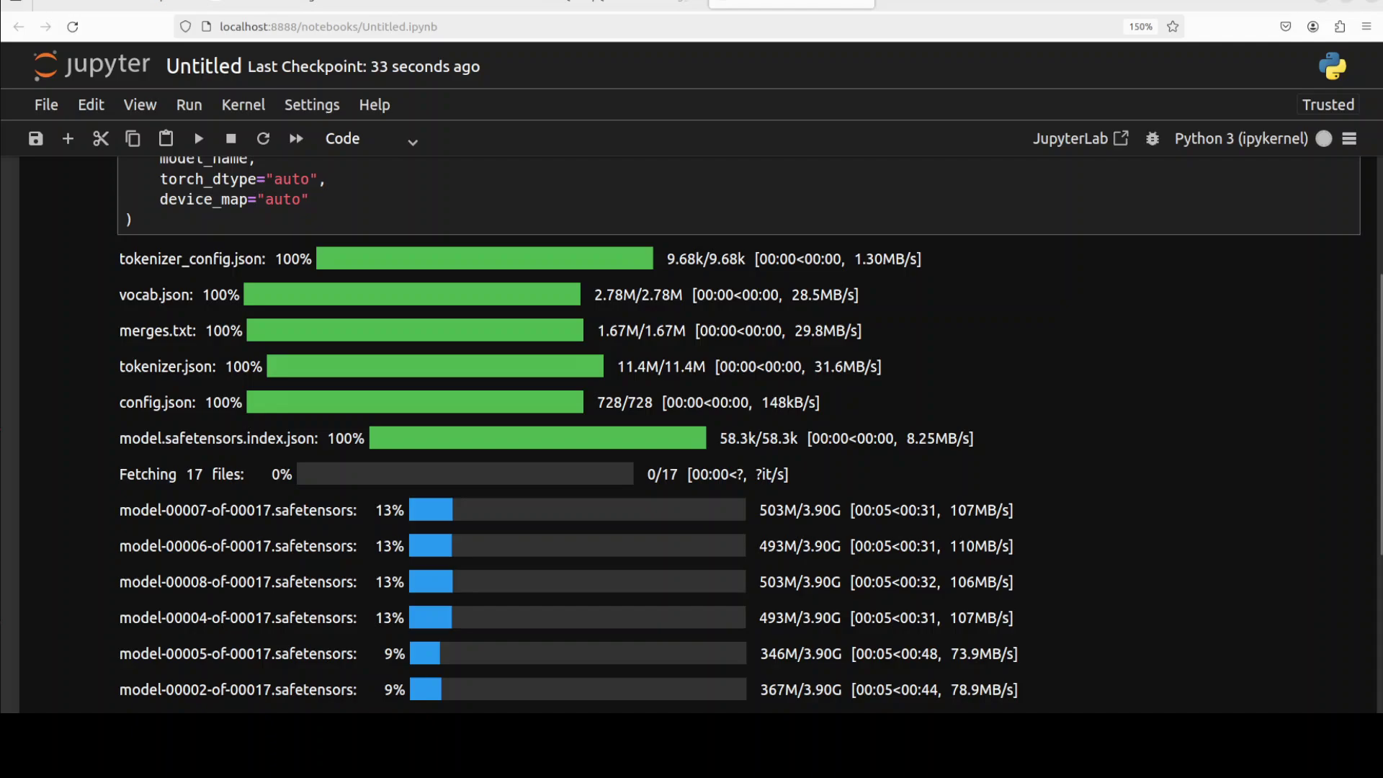
{"action": "scroll", "coordinate": [691, 433], "scroll_direction": "down", "scroll_amount": 2}
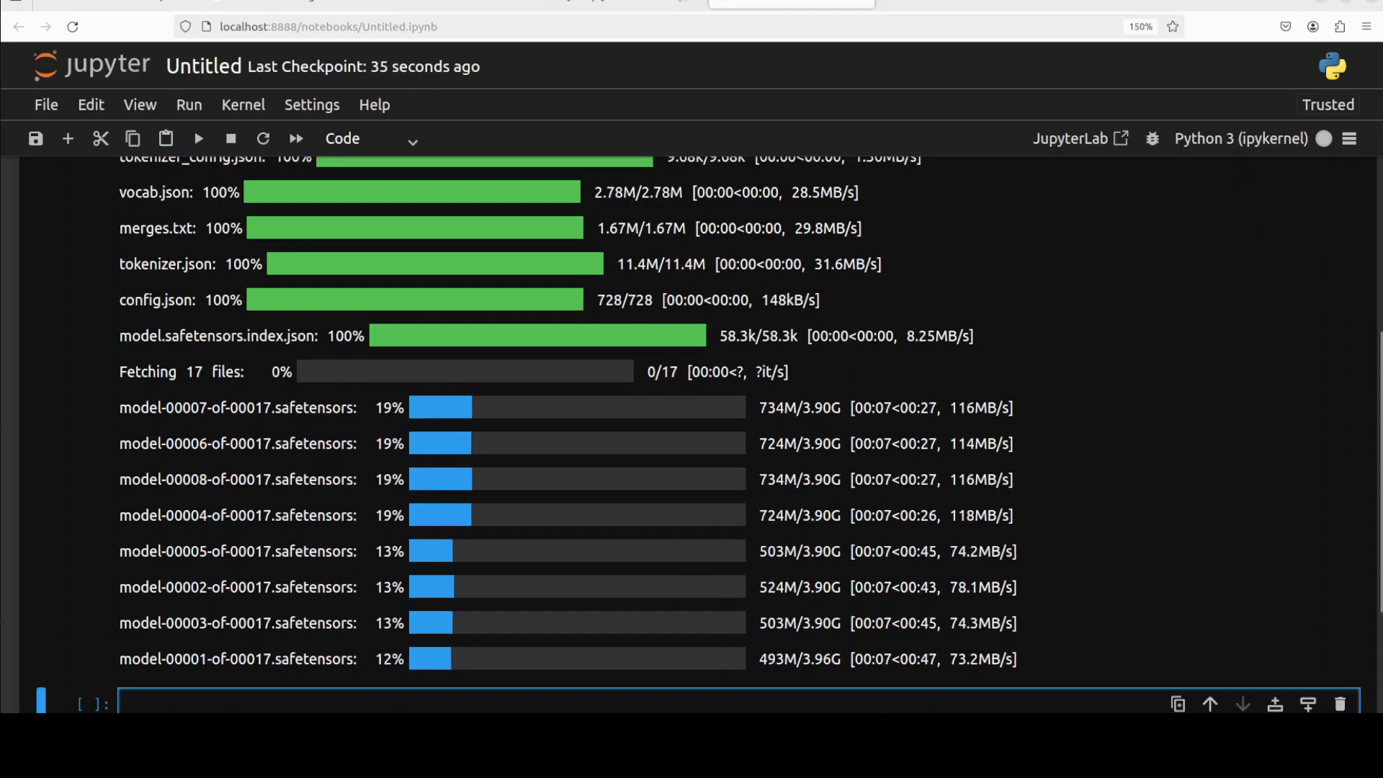
{"action": "scroll", "coordinate": [692, 433], "scroll_direction": "down", "scroll_amount": 2}
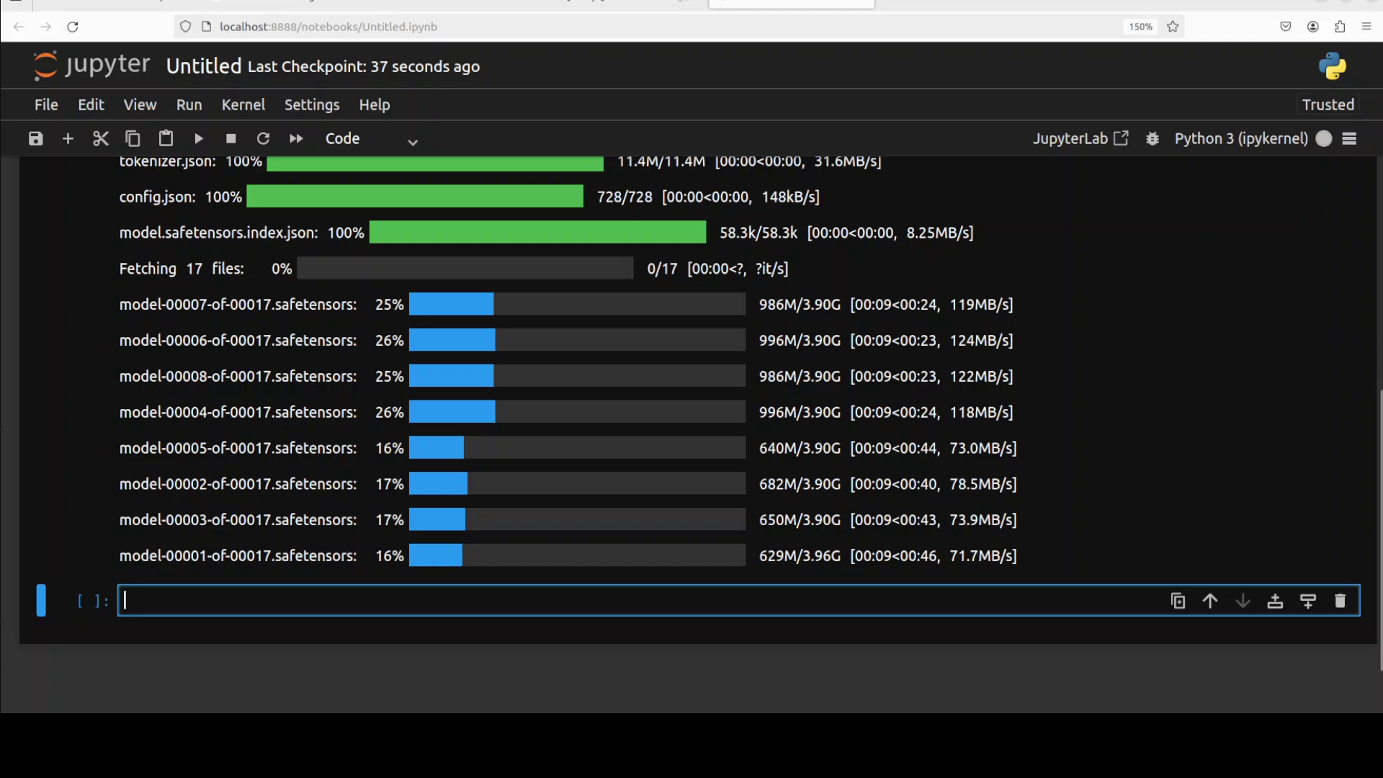
{"action": "right_click", "coordinate": [12, 12]}
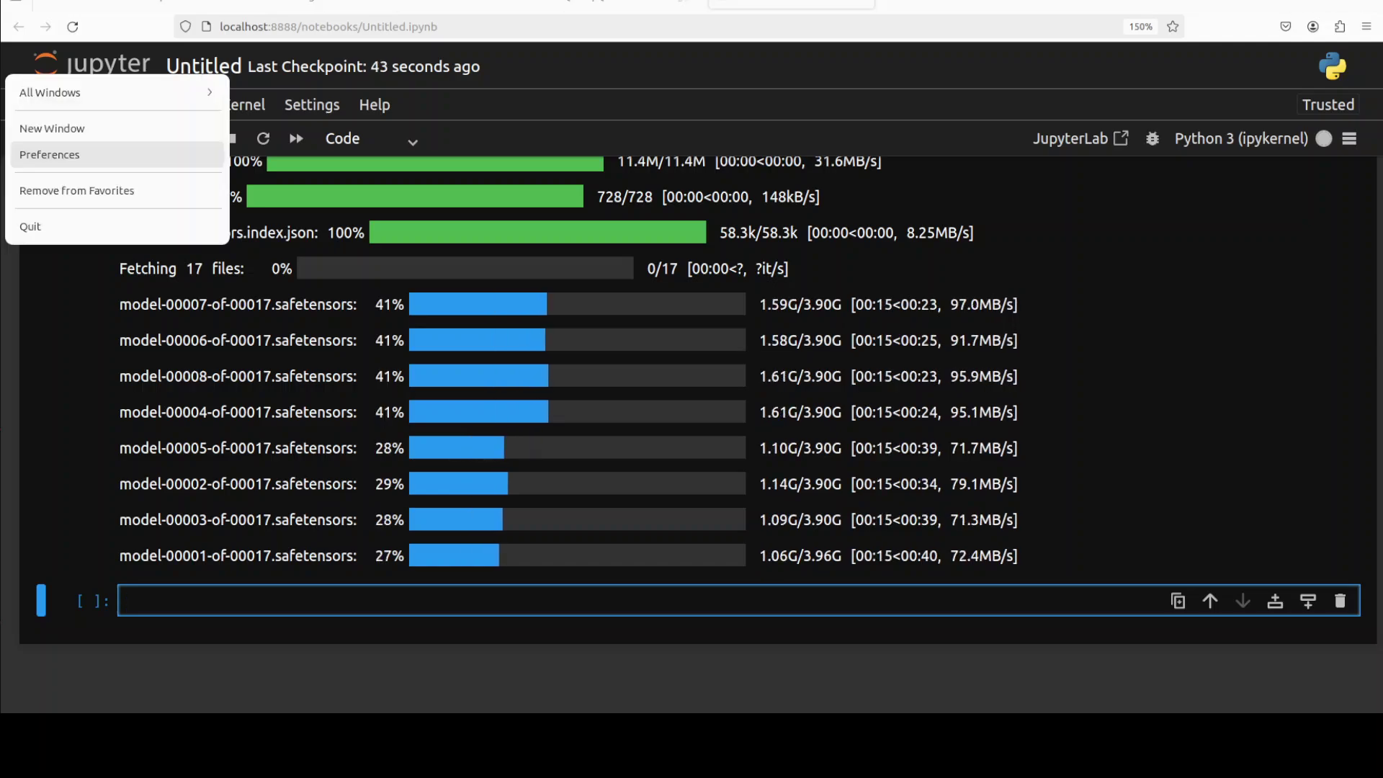
{"action": "key", "text": "Escape"}
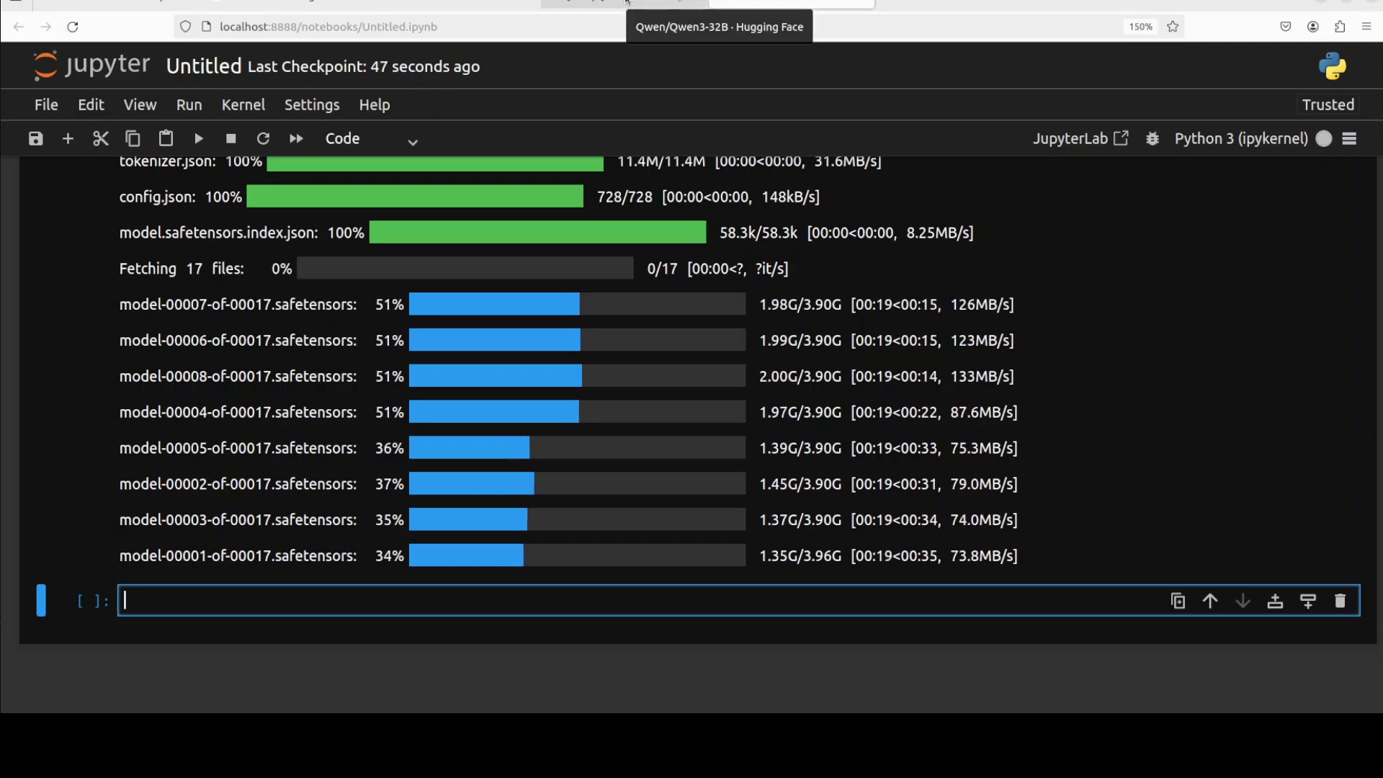
Step: View the Qwen3-32B model page while all 17 weight shards finish downloading
{"action": "left_click", "coordinate": [625, 4]}
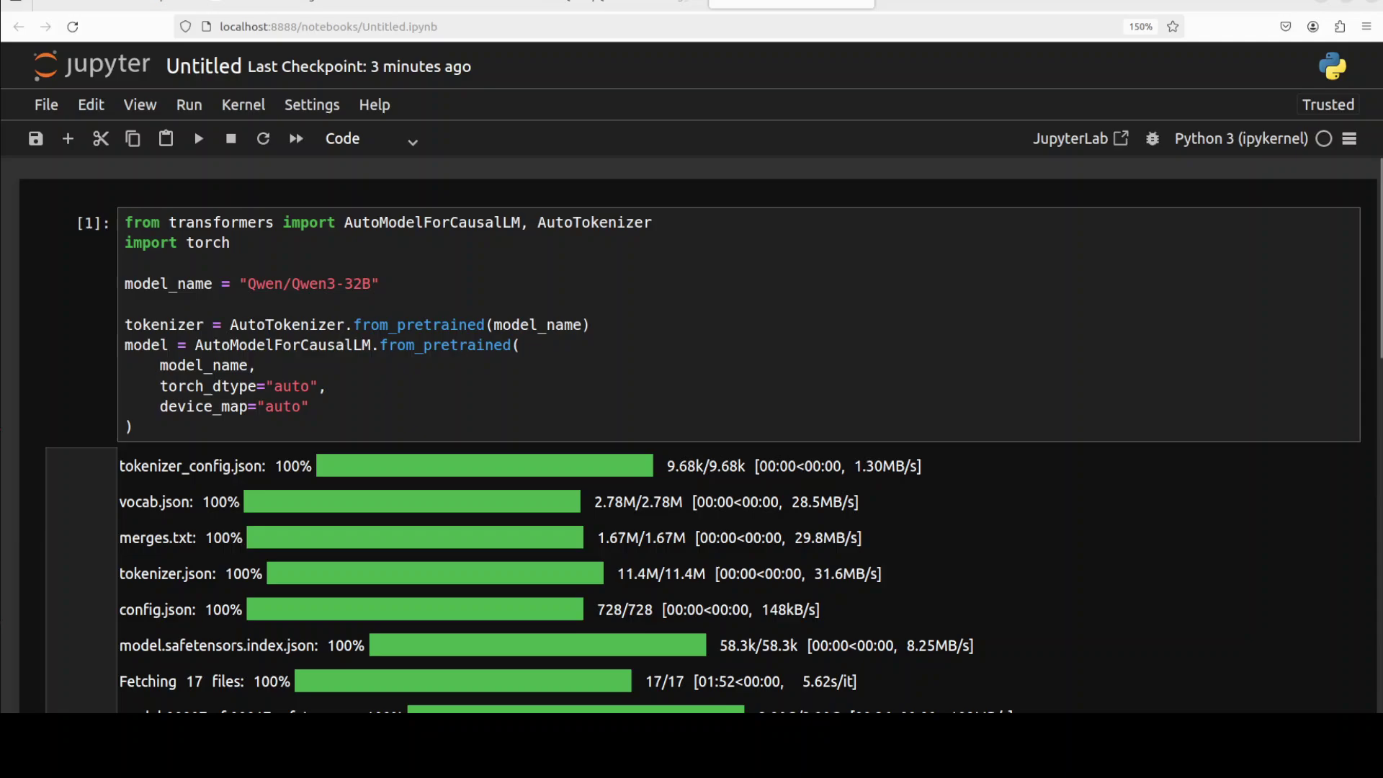
{"action": "scroll", "coordinate": [82, 294], "scroll_direction": "down", "scroll_amount": 10}
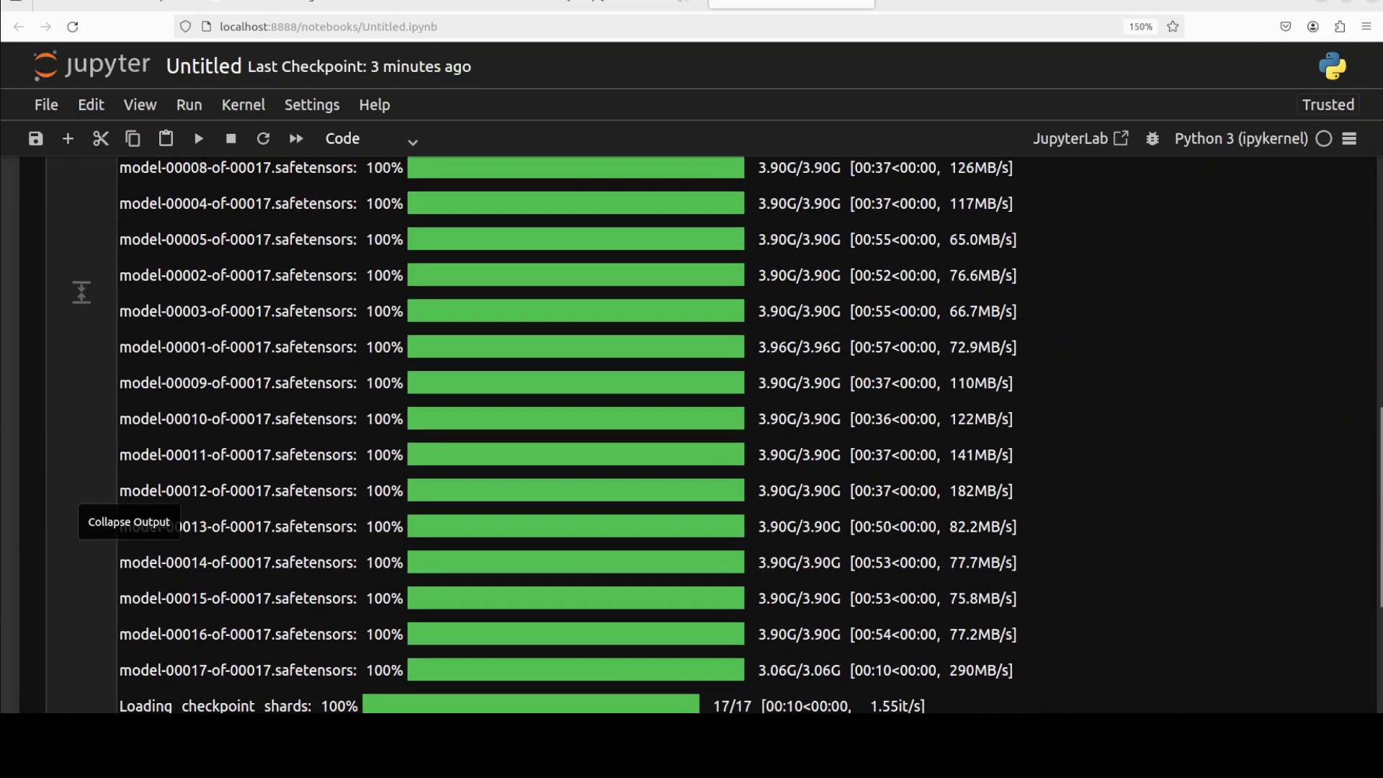
{"action": "scroll", "coordinate": [81, 295], "scroll_direction": "down", "scroll_amount": 5}
{"action": "left_click", "coordinate": [214, 527]}
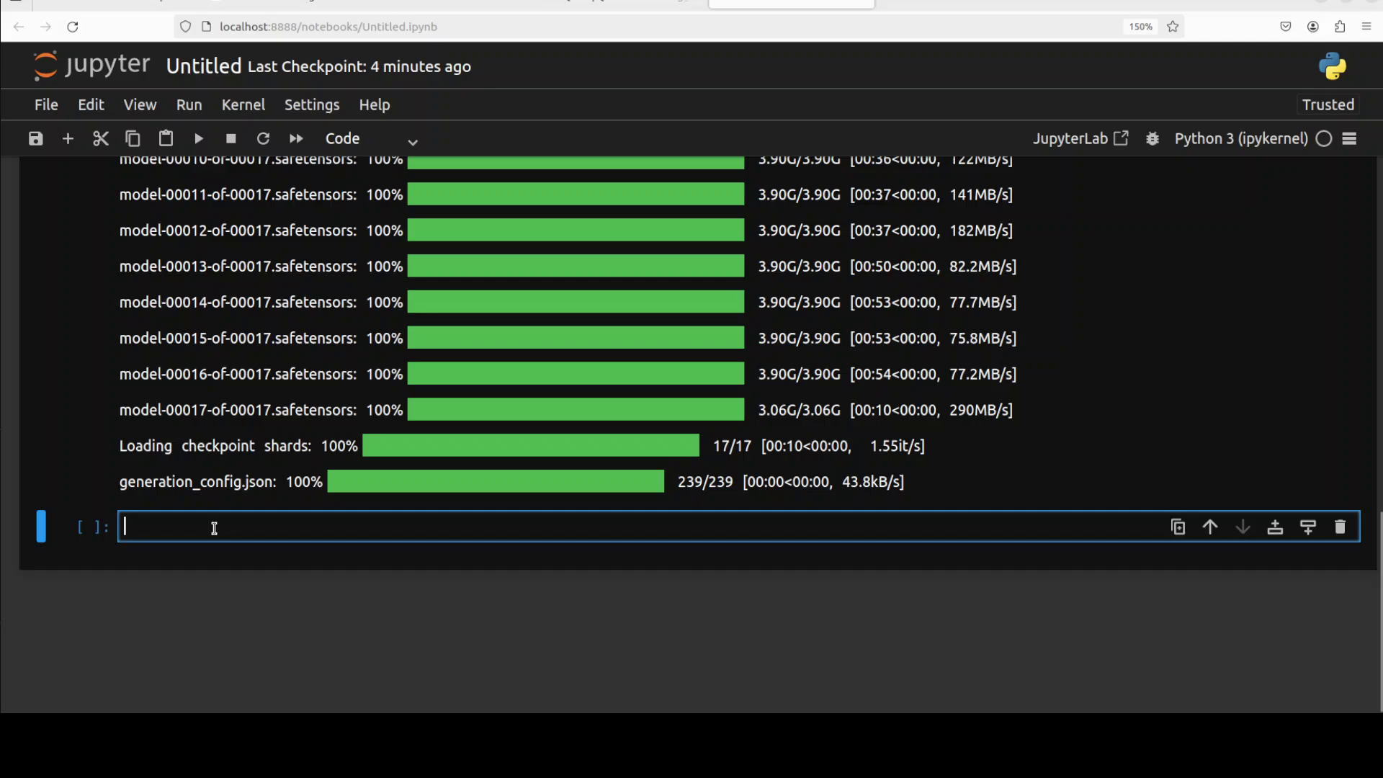
{"action": "key", "text": "ctrl+v"}
{"action": "scroll", "coordinate": [486, 522], "scroll_direction": "up", "scroll_amount": 2}
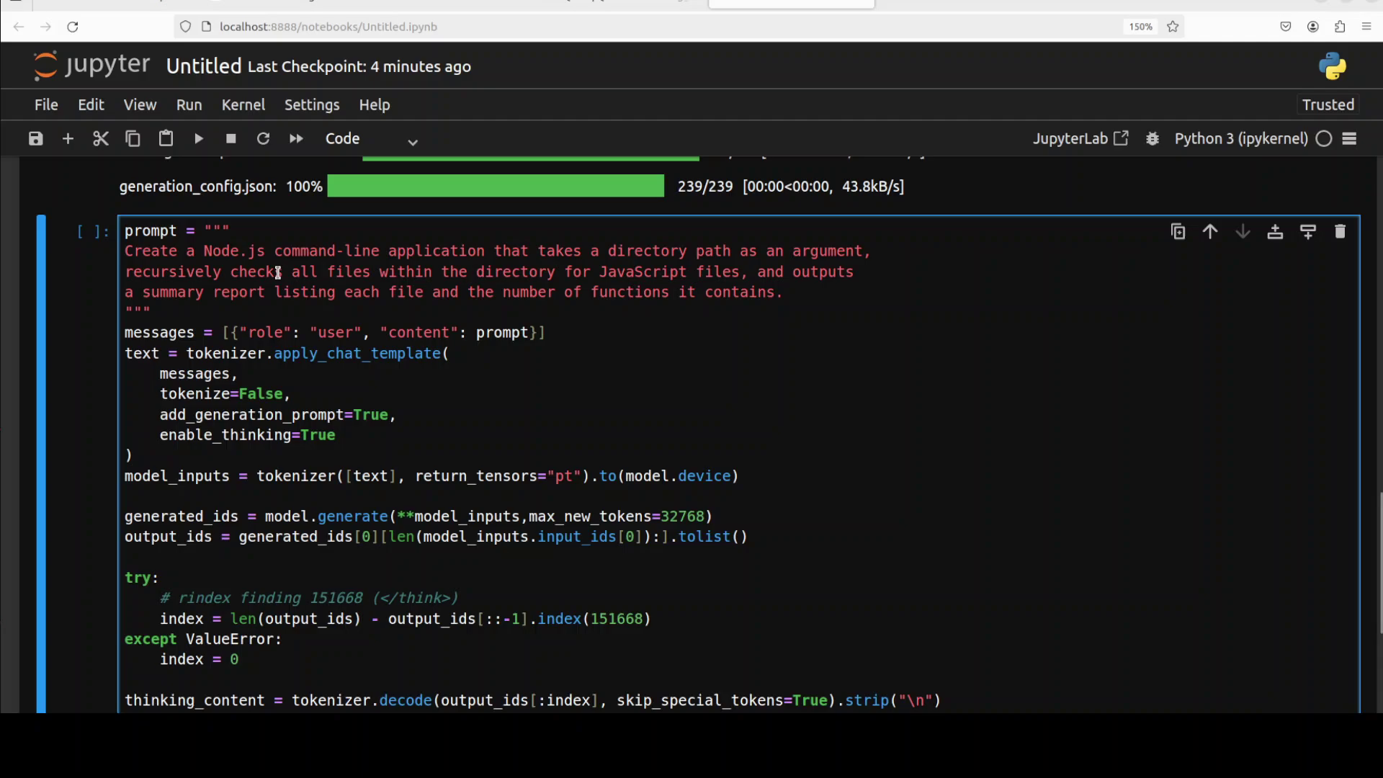
{"action": "left_click", "coordinate": [174, 454]}
{"action": "left_click_drag", "start_coordinate": [134, 454], "coordinate": [125, 332]}
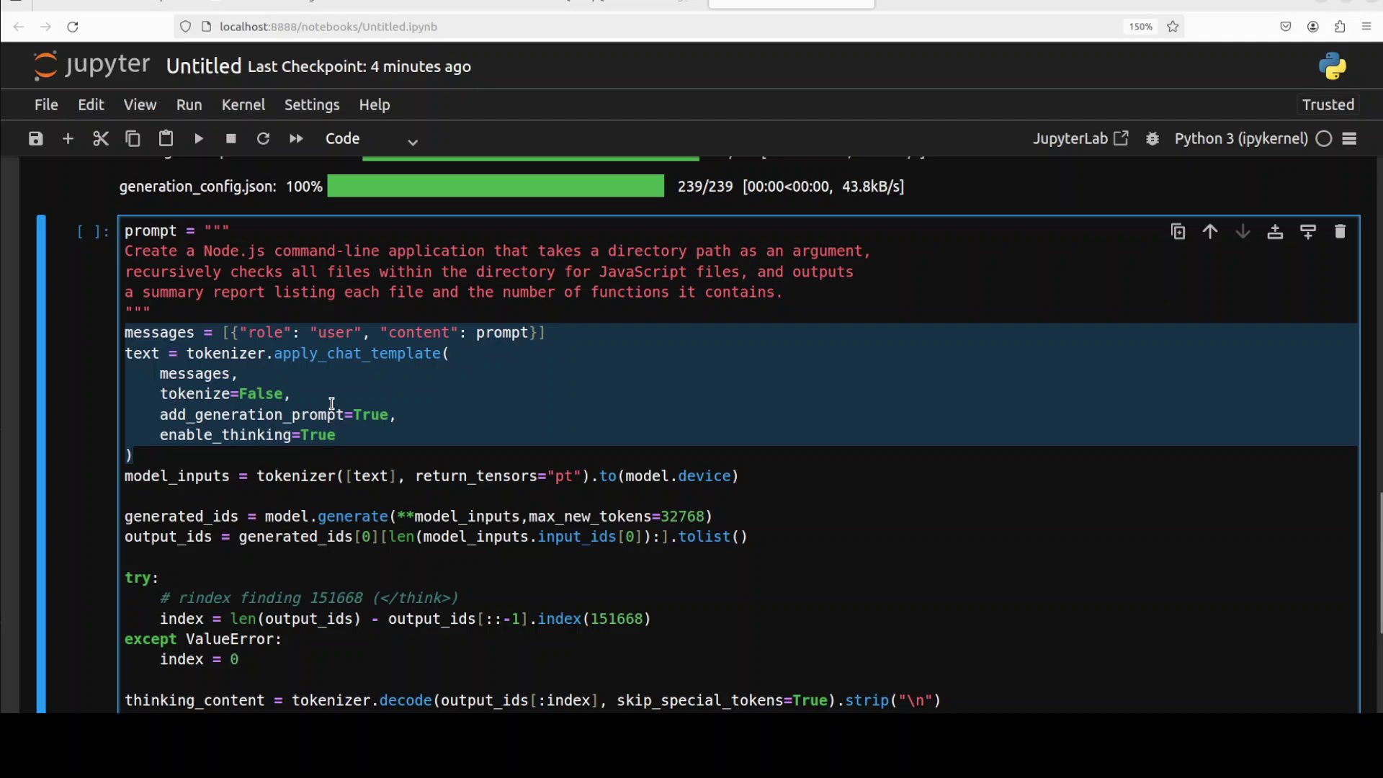
{"action": "left_click_drag", "start_coordinate": [739, 475], "coordinate": [344, 476]}
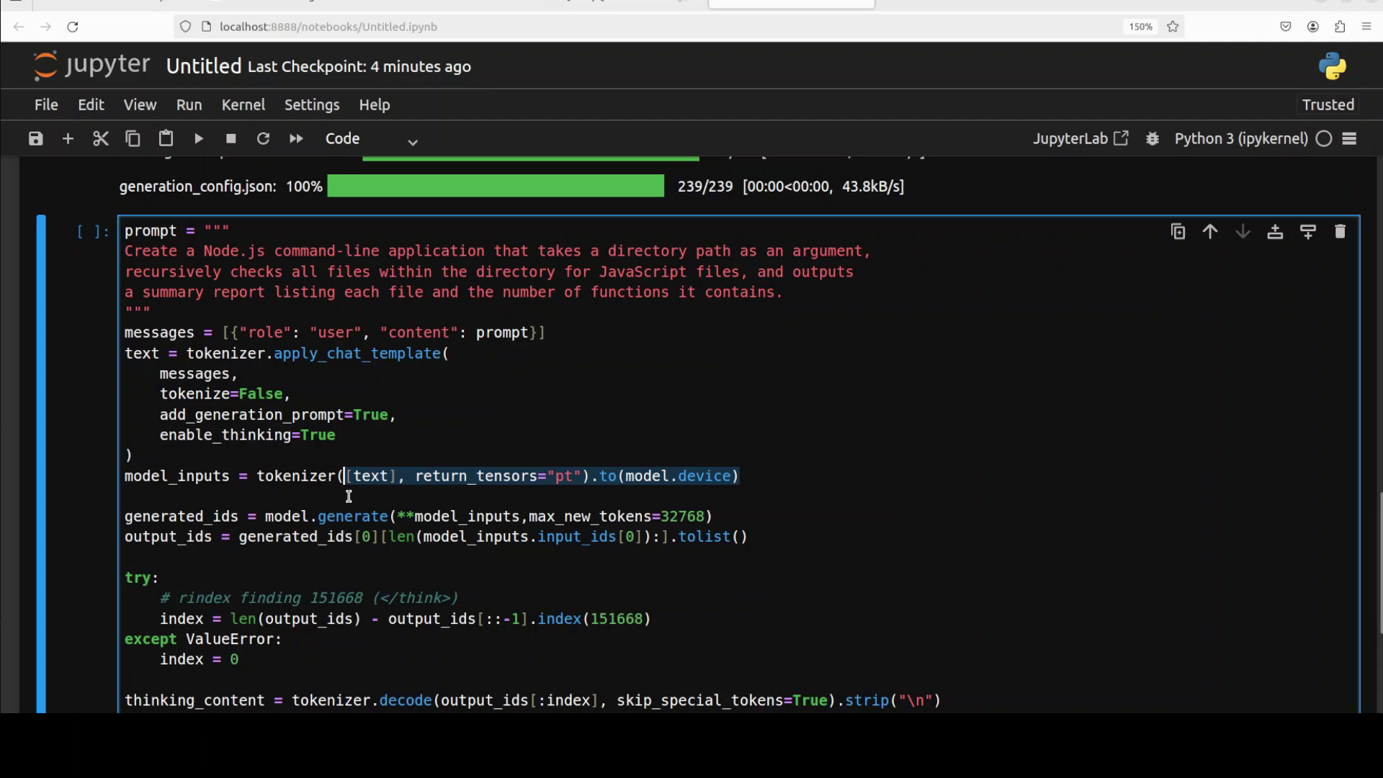
{"action": "scroll", "coordinate": [348, 495], "scroll_direction": "down", "scroll_amount": 1}
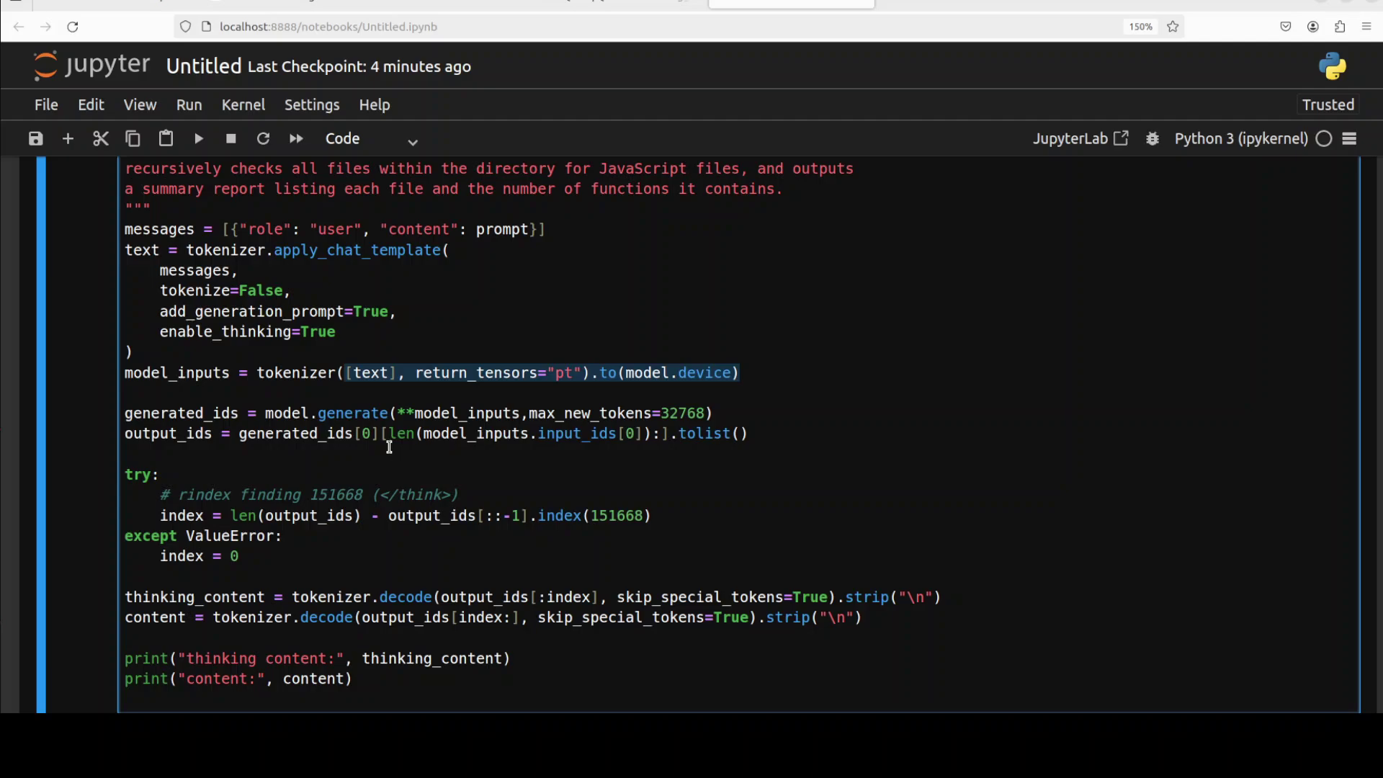
{"action": "left_click_drag", "start_coordinate": [159, 331], "coordinate": [343, 331]}
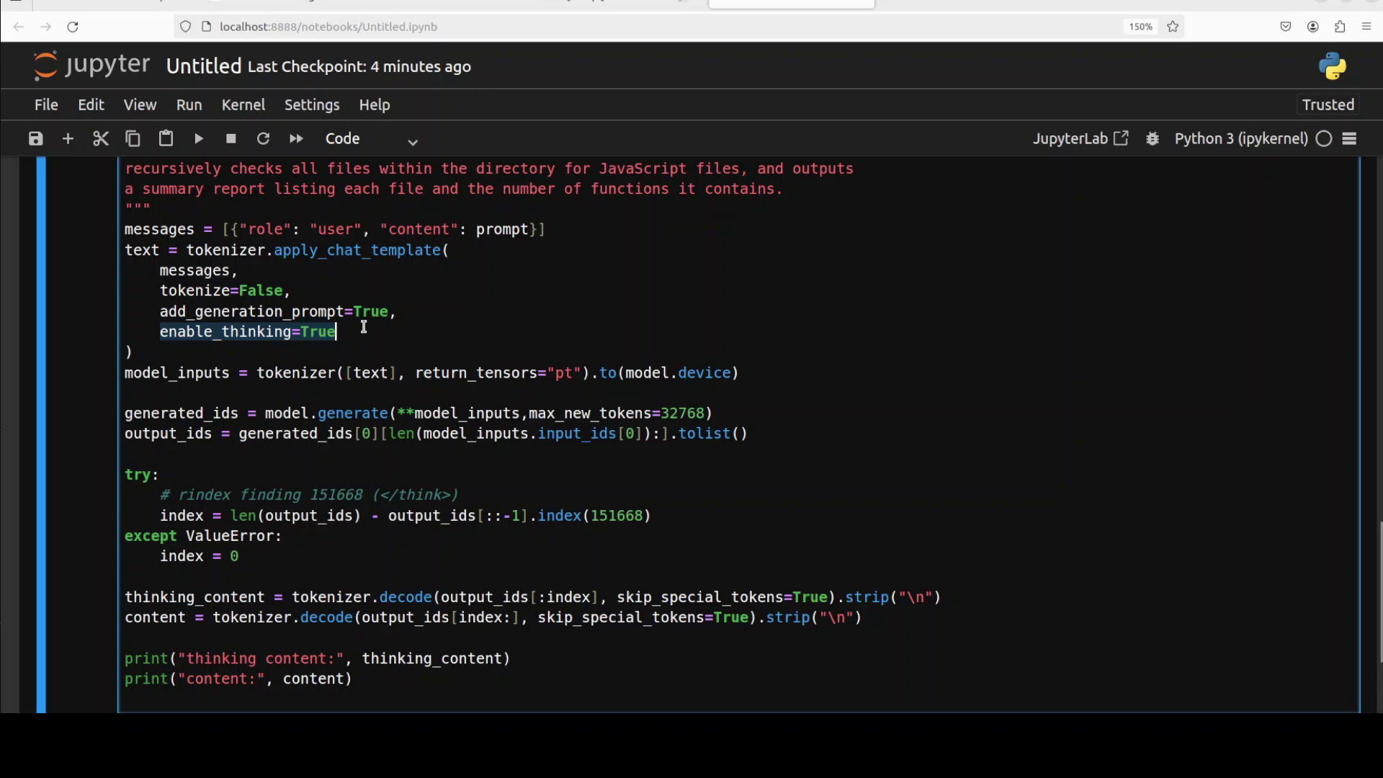
{"action": "left_click", "coordinate": [363, 328]}
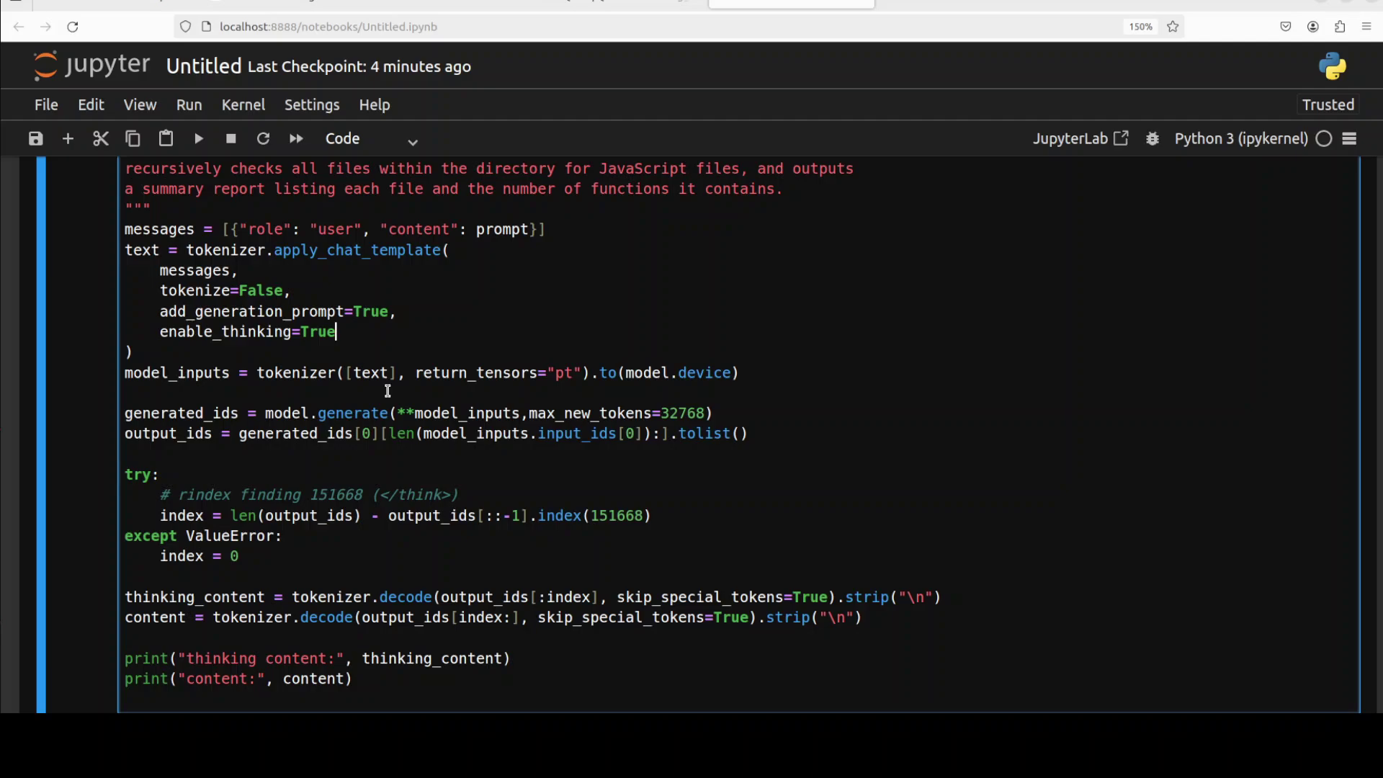
{"action": "left_click_drag", "start_coordinate": [300, 331], "coordinate": [339, 332]}
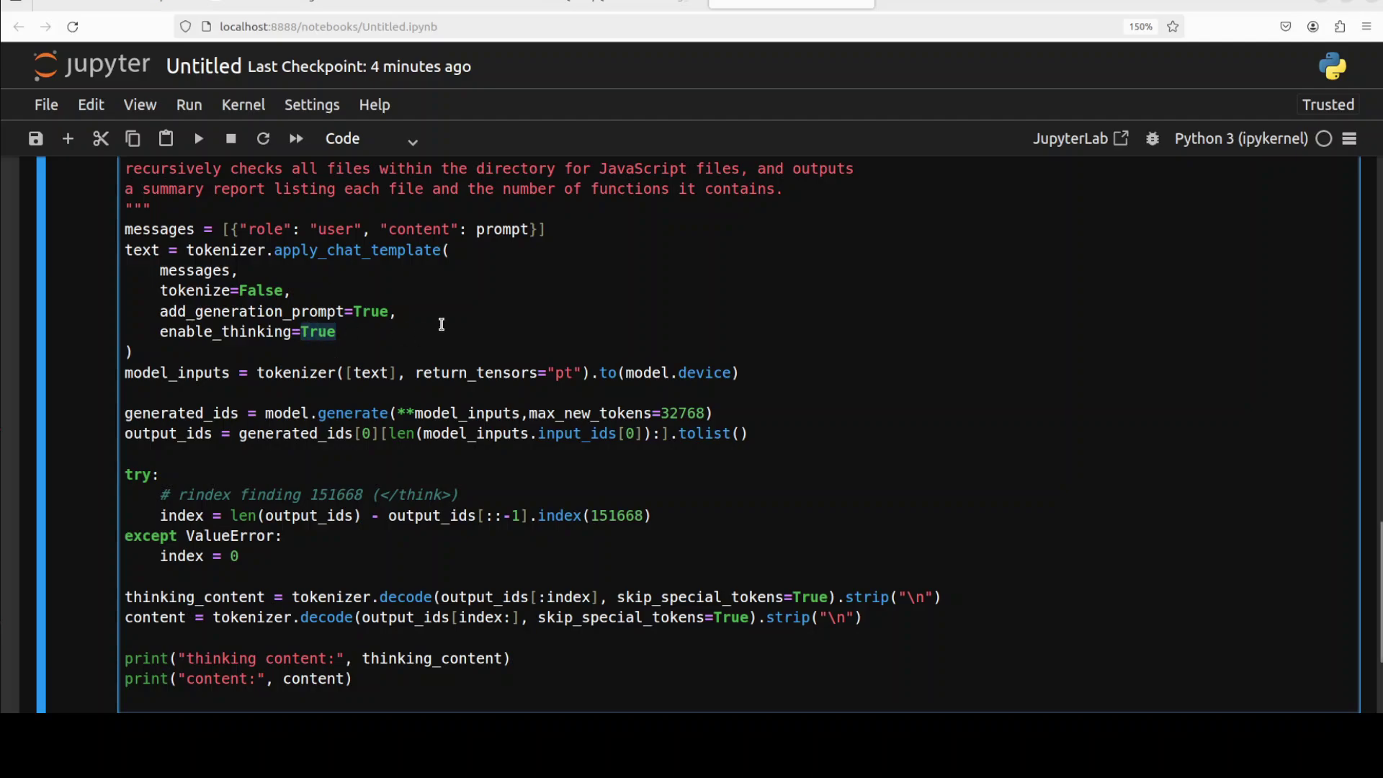
{"action": "left_click", "coordinate": [441, 324]}
{"action": "scroll", "coordinate": [573, 484], "scroll_direction": "up", "scroll_amount": 1}
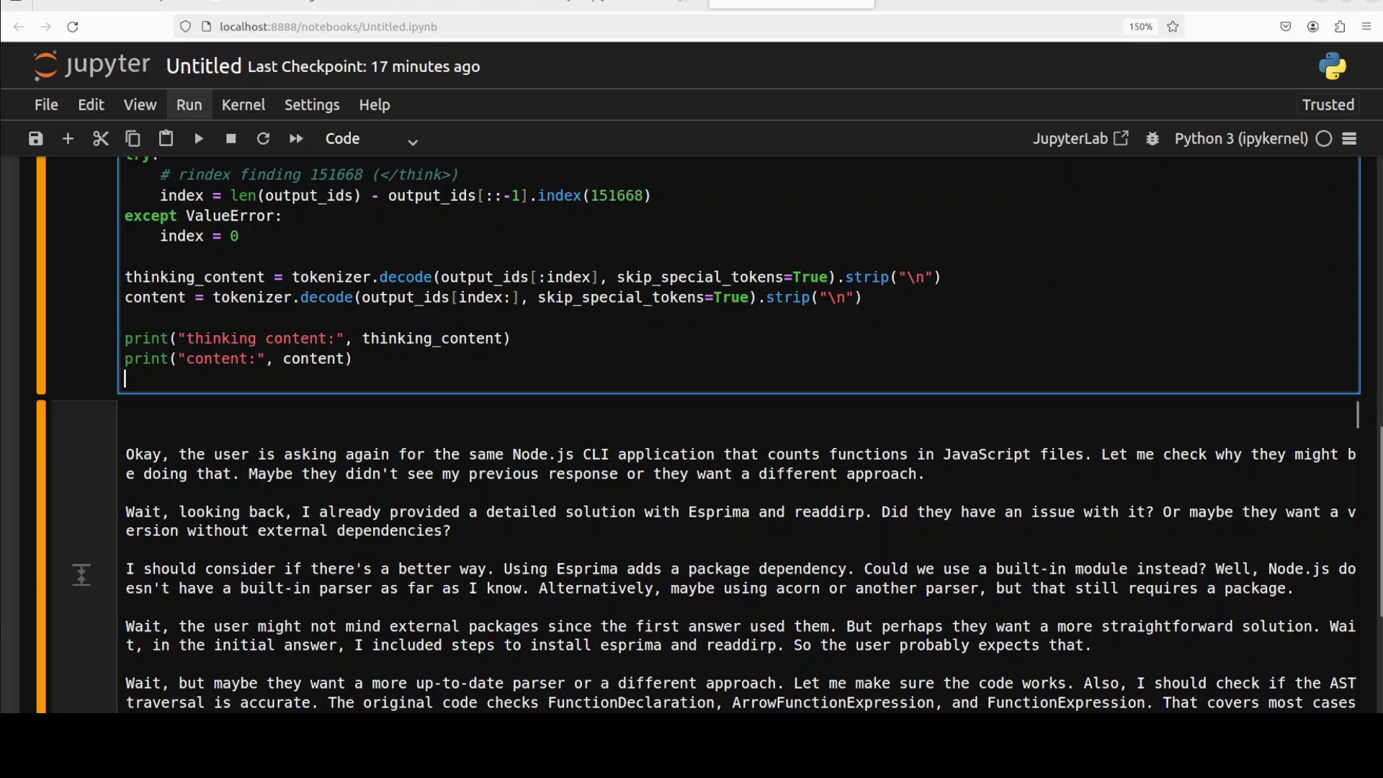
{"action": "scroll", "coordinate": [82, 575], "scroll_direction": "down", "scroll_amount": 1}
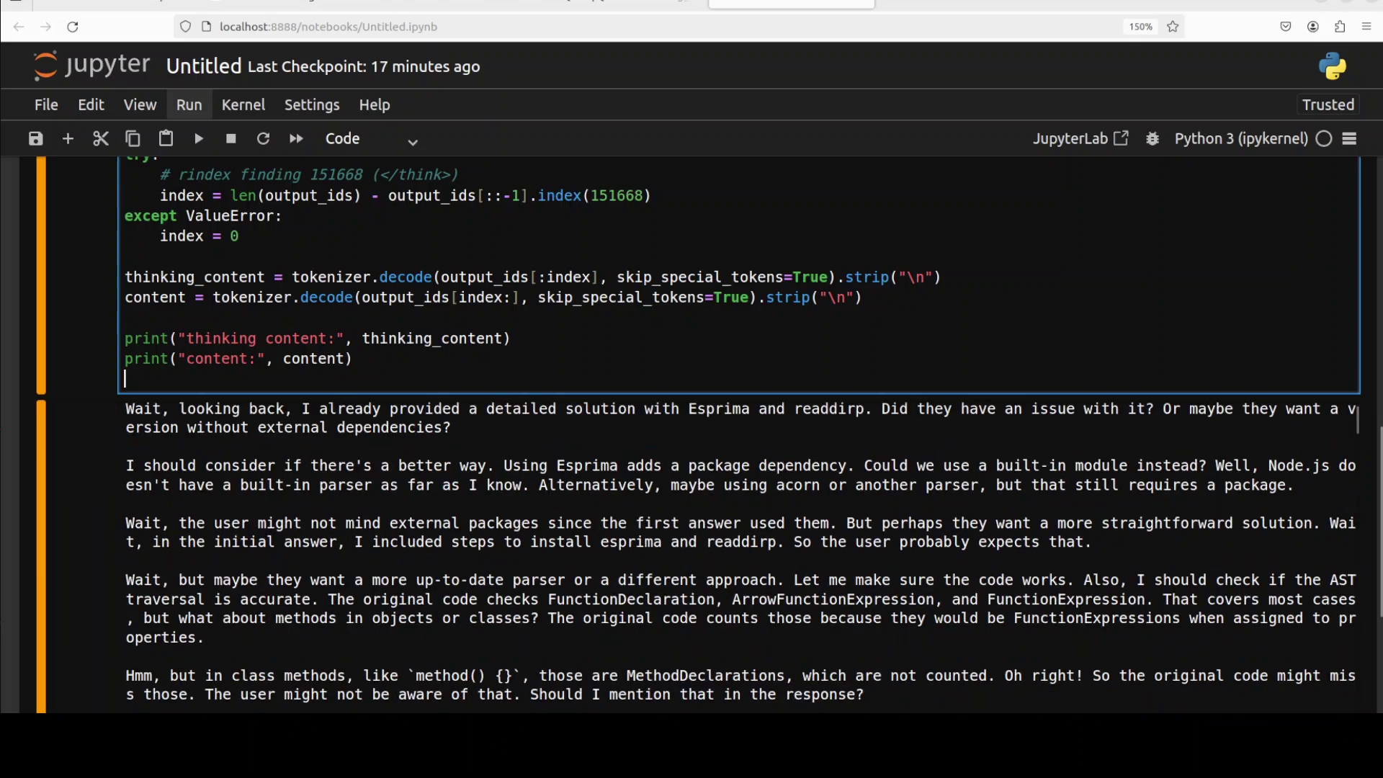
{"action": "scroll", "coordinate": [692, 432], "scroll_direction": "up", "scroll_amount": 2}
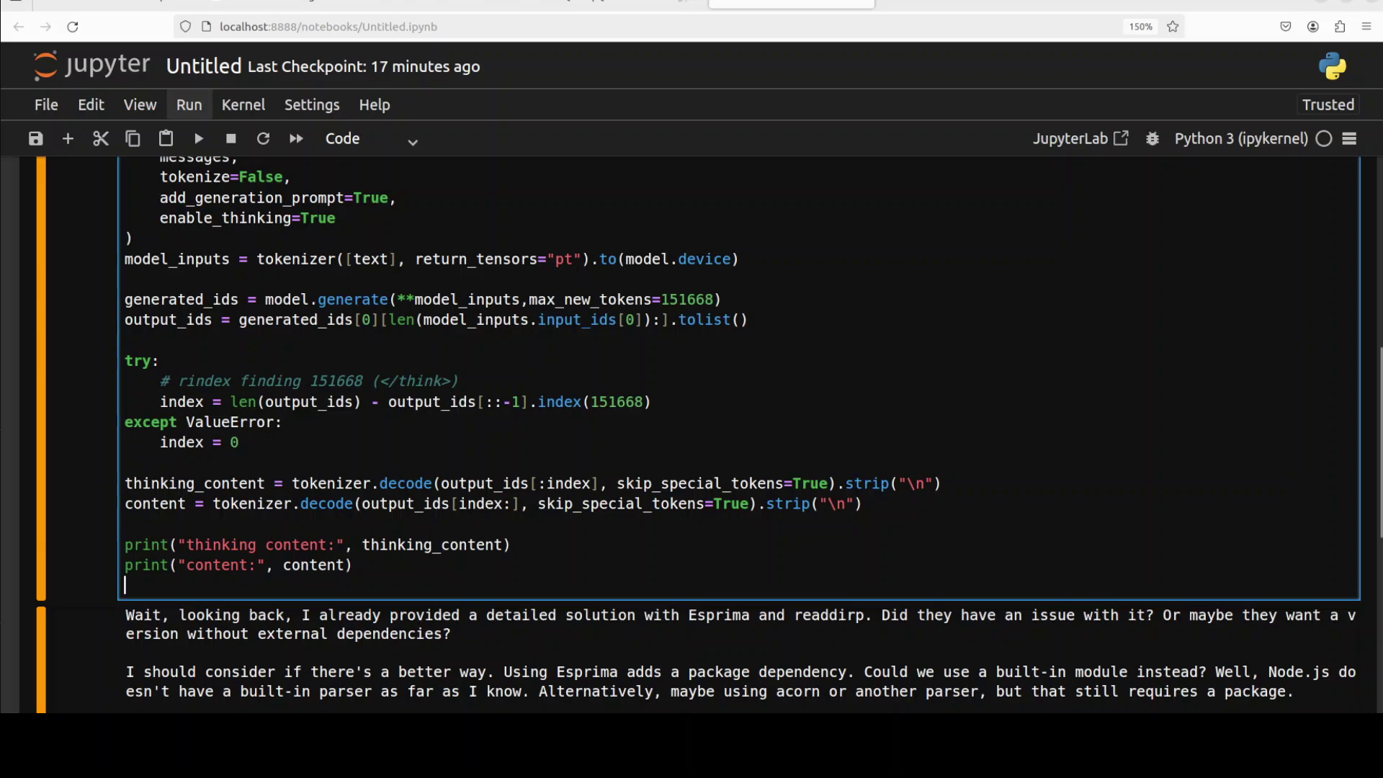
{"action": "scroll", "coordinate": [692, 433], "scroll_direction": "down", "scroll_amount": 3}
{"action": "scroll", "coordinate": [692, 486], "scroll_direction": "down", "scroll_amount": 2}
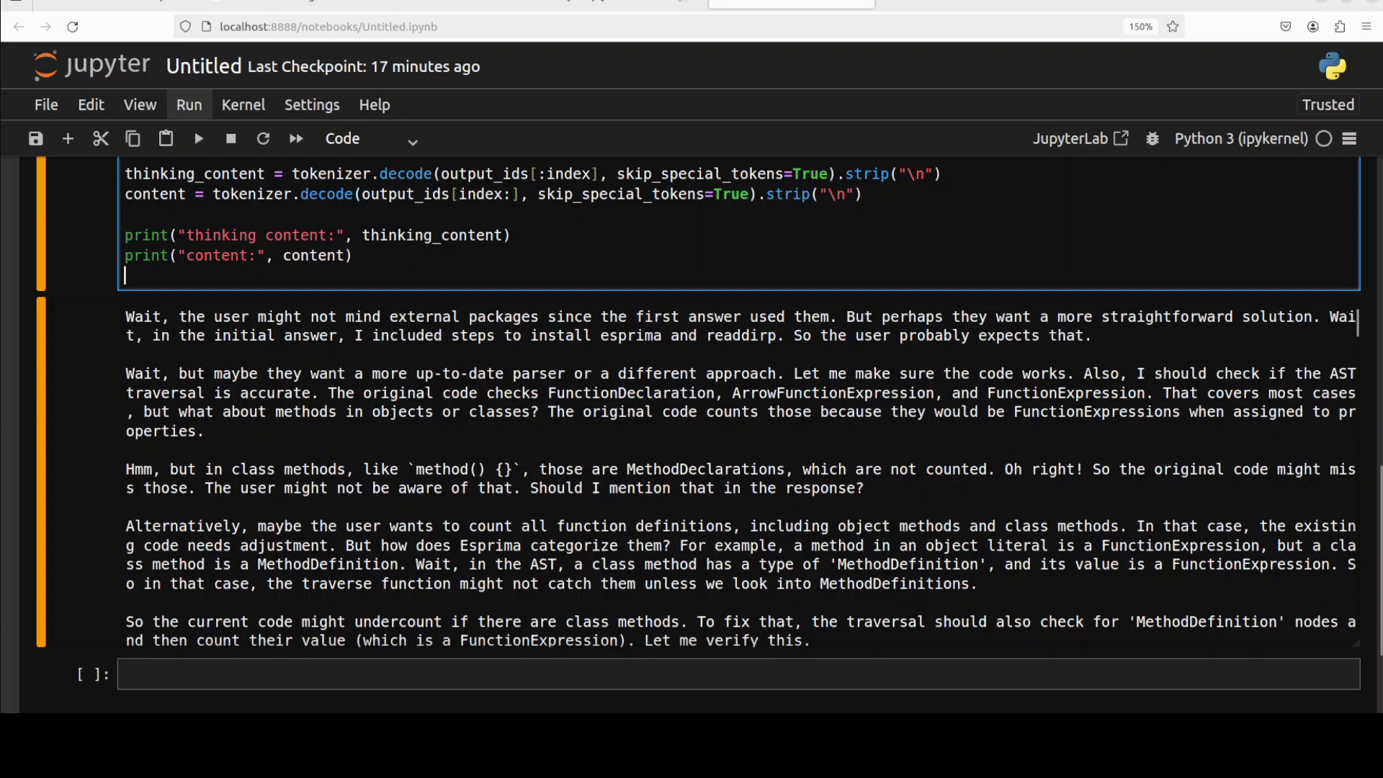
{"action": "scroll", "coordinate": [691, 486], "scroll_direction": "down", "scroll_amount": 3}
{"action": "scroll", "coordinate": [691, 486], "scroll_direction": "down", "scroll_amount": 3}
{"action": "scroll", "coordinate": [692, 487], "scroll_direction": "down", "scroll_amount": 2}
{"action": "scroll", "coordinate": [692, 486], "scroll_direction": "down", "scroll_amount": 2}
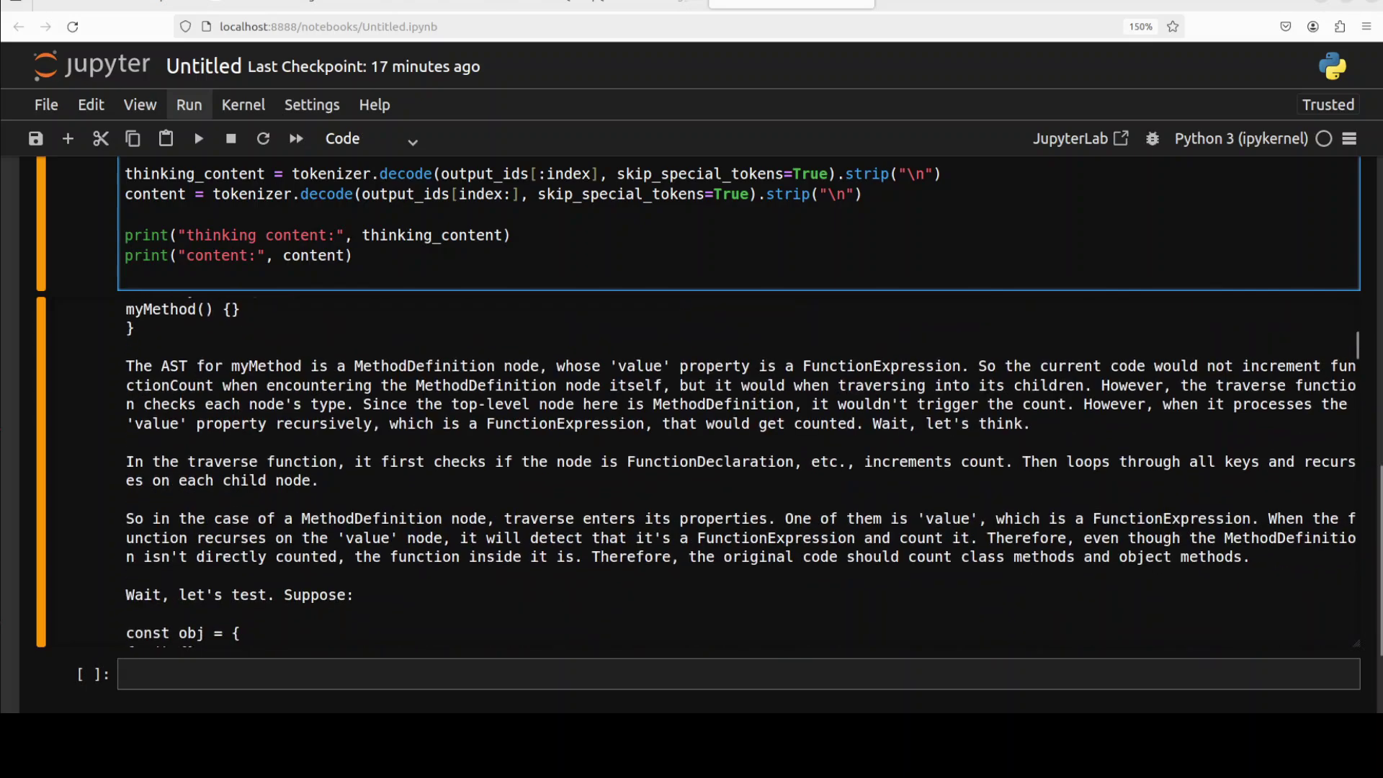
{"action": "scroll", "coordinate": [691, 487], "scroll_direction": "down", "scroll_amount": 2}
{"action": "scroll", "coordinate": [692, 486], "scroll_direction": "down", "scroll_amount": 3}
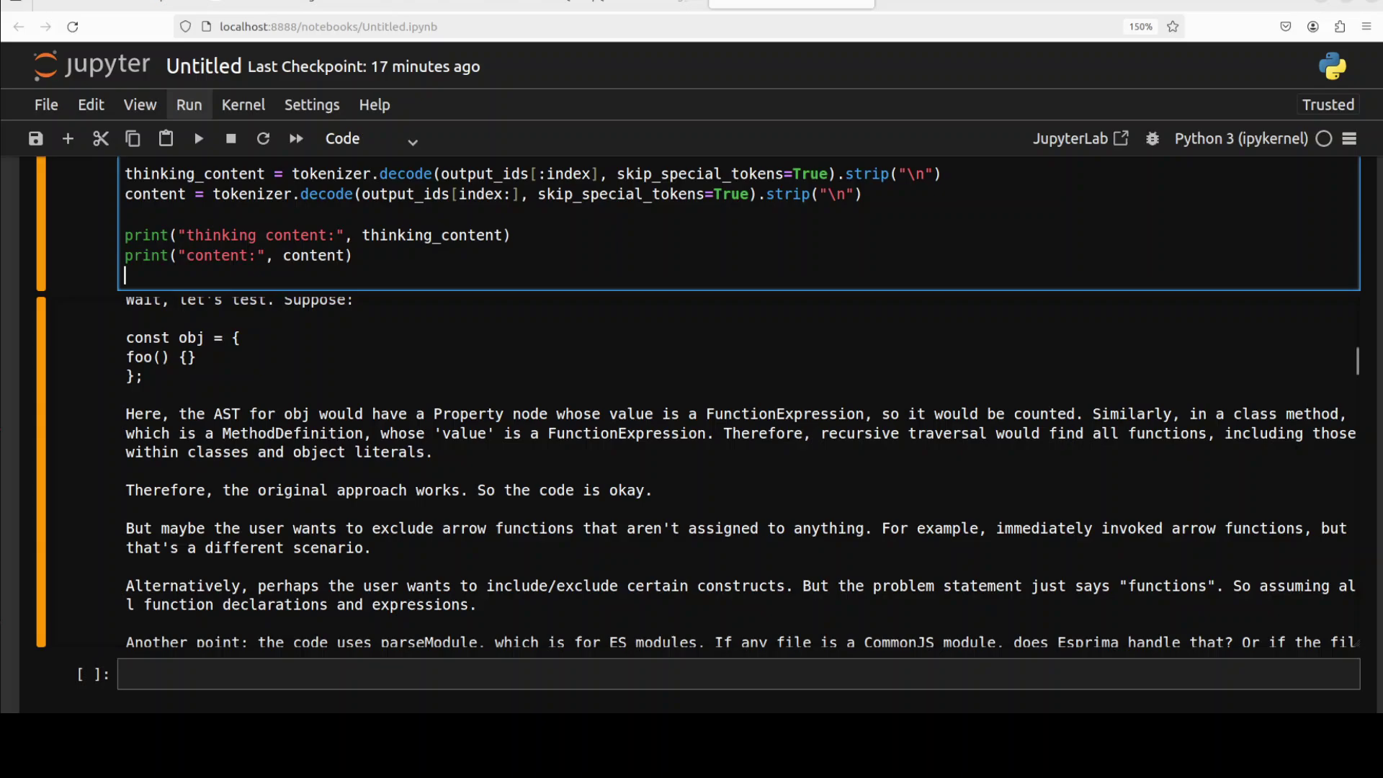
{"action": "scroll", "coordinate": [692, 486], "scroll_direction": "down", "scroll_amount": 1}
{"action": "scroll", "coordinate": [691, 487], "scroll_direction": "down", "scroll_amount": 2}
{"action": "scroll", "coordinate": [692, 486], "scroll_direction": "down", "scroll_amount": 1}
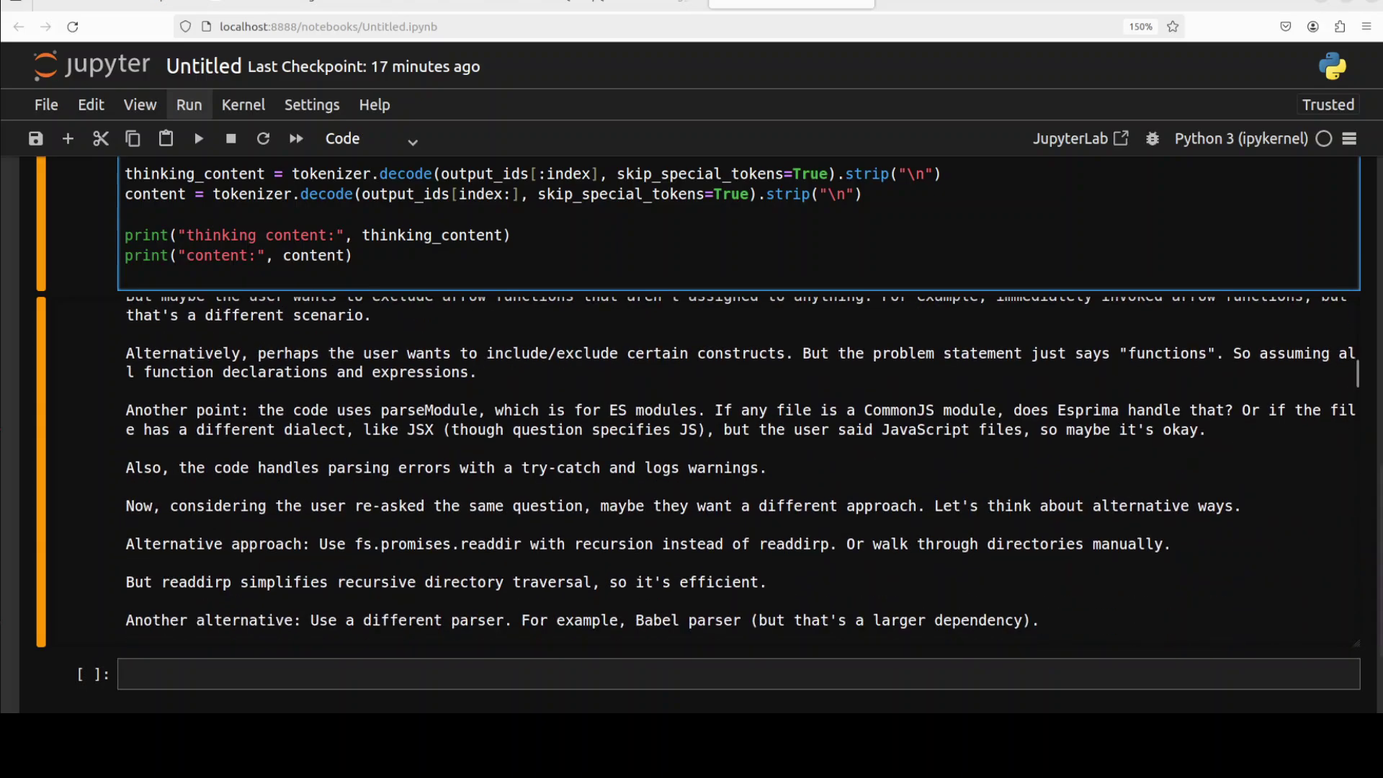
{"action": "scroll", "coordinate": [691, 486], "scroll_direction": "down", "scroll_amount": 1}
{"action": "scroll", "coordinate": [692, 486], "scroll_direction": "down", "scroll_amount": 2}
{"action": "scroll", "coordinate": [691, 486], "scroll_direction": "down", "scroll_amount": 2}
{"action": "scroll", "coordinate": [691, 486], "scroll_direction": "down", "scroll_amount": 2}
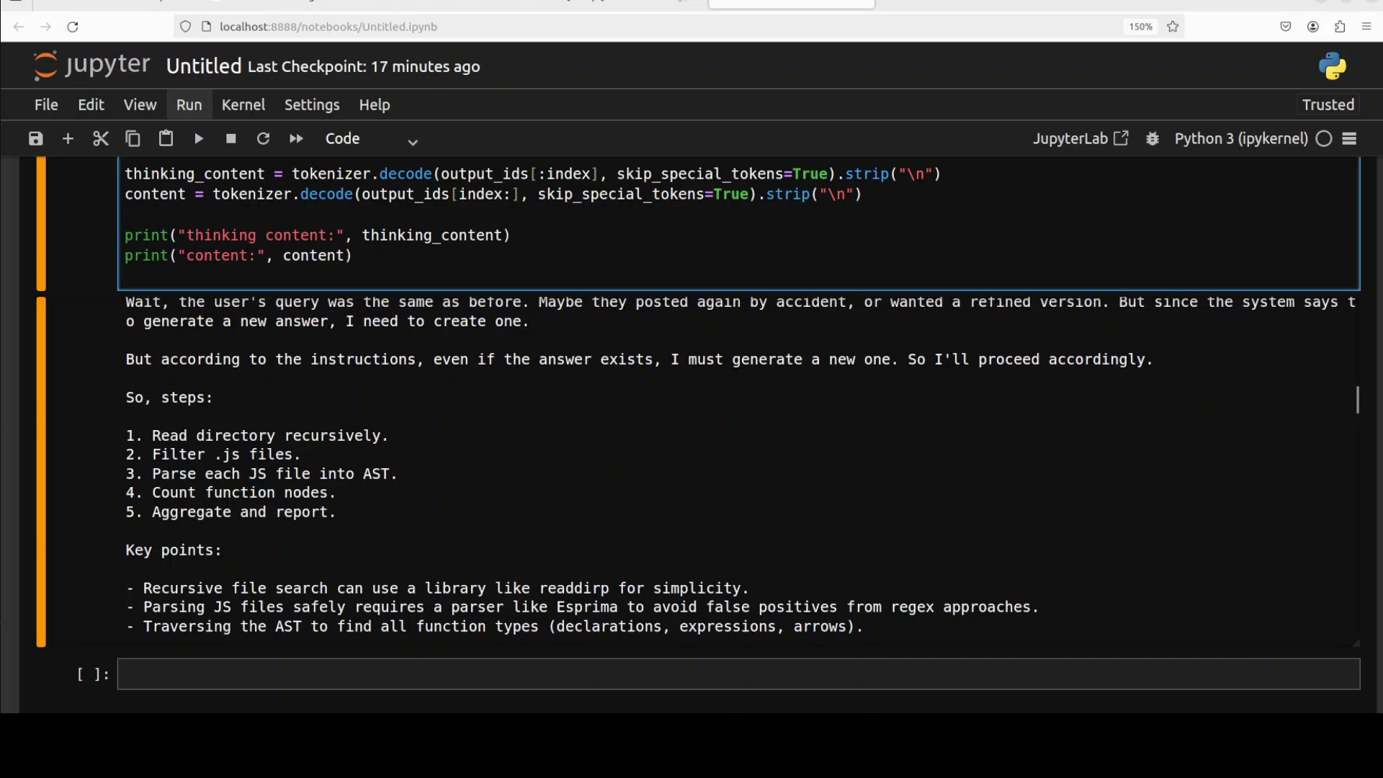
{"action": "scroll", "coordinate": [691, 487], "scroll_direction": "down", "scroll_amount": 3}
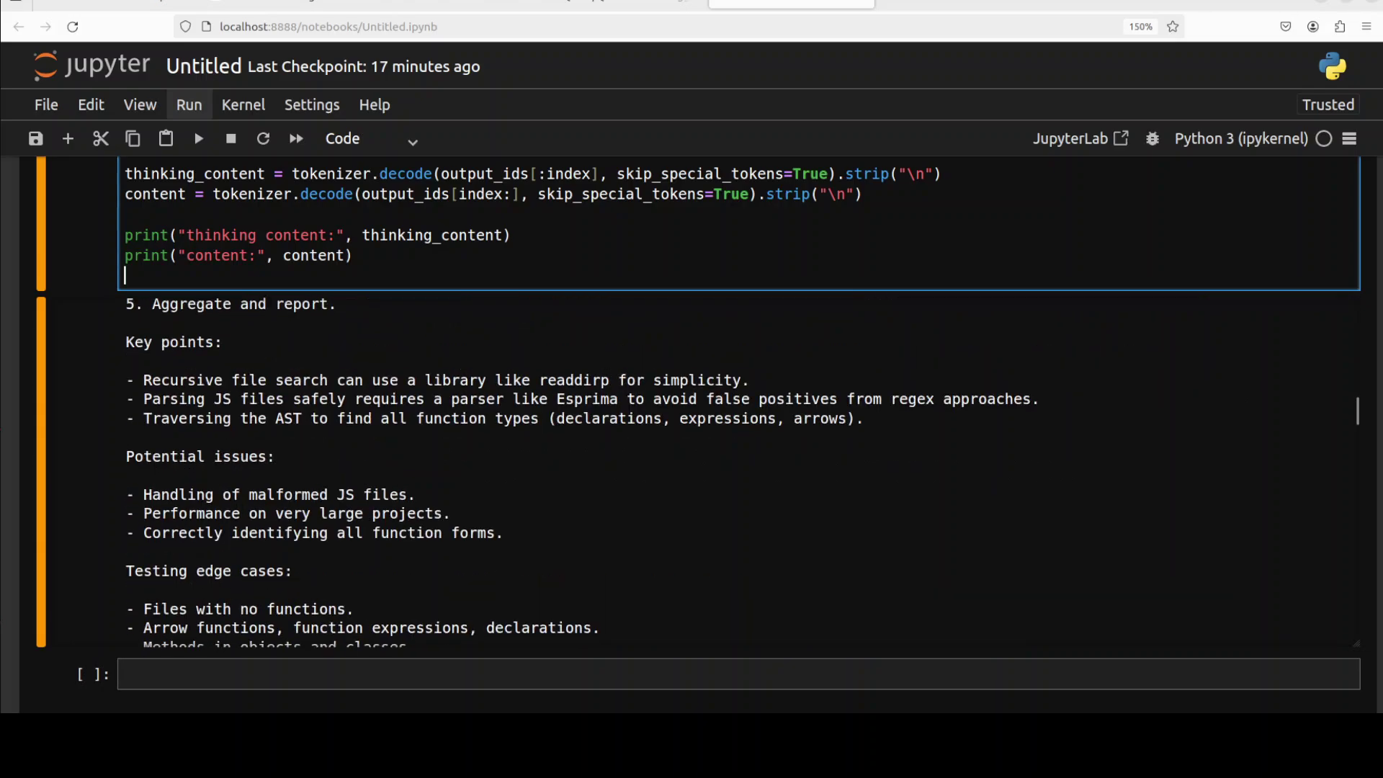
{"action": "scroll", "coordinate": [691, 486], "scroll_direction": "down", "scroll_amount": 3}
{"action": "scroll", "coordinate": [692, 487], "scroll_direction": "down", "scroll_amount": 3}
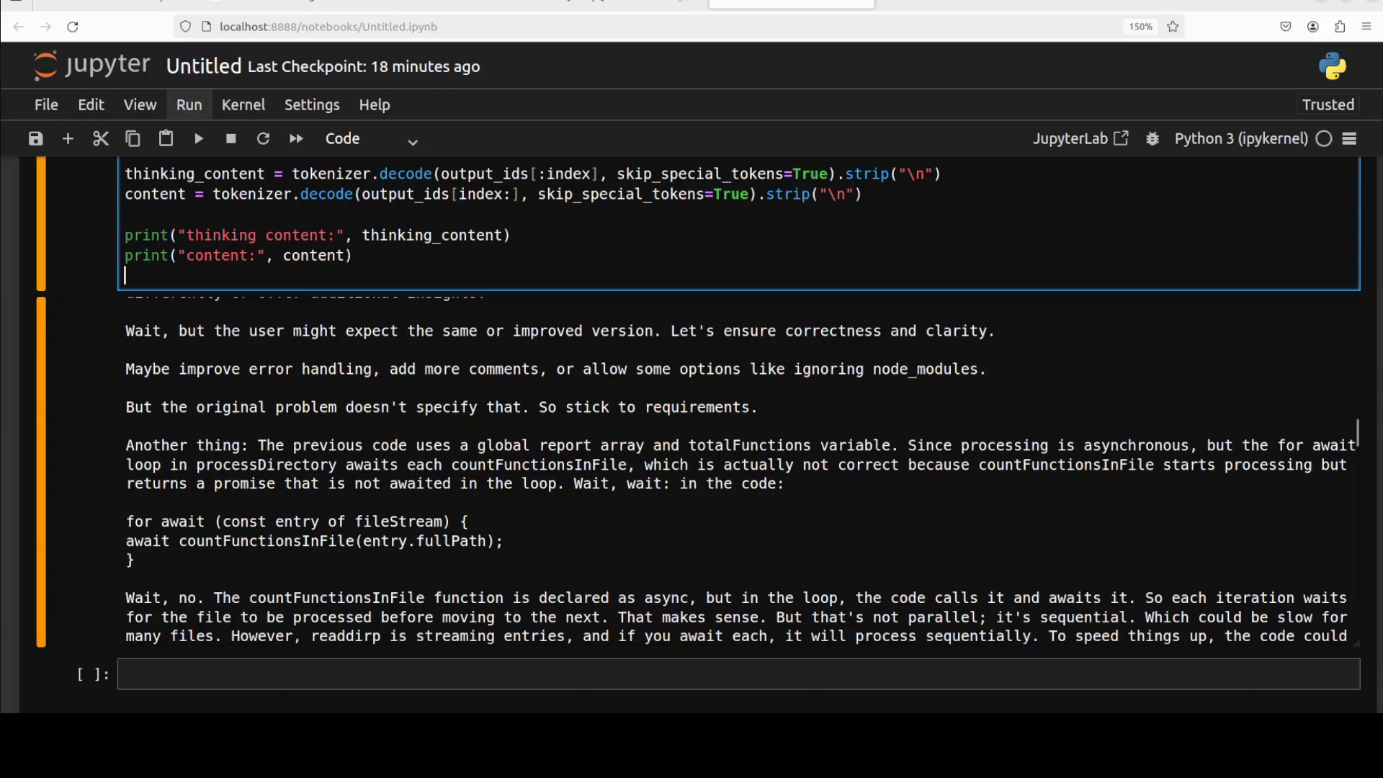
{"action": "scroll", "coordinate": [692, 486], "scroll_direction": "down", "scroll_amount": 3}
{"action": "scroll", "coordinate": [692, 486], "scroll_direction": "down", "scroll_amount": 3}
{"action": "scroll", "coordinate": [691, 486], "scroll_direction": "down", "scroll_amount": 3}
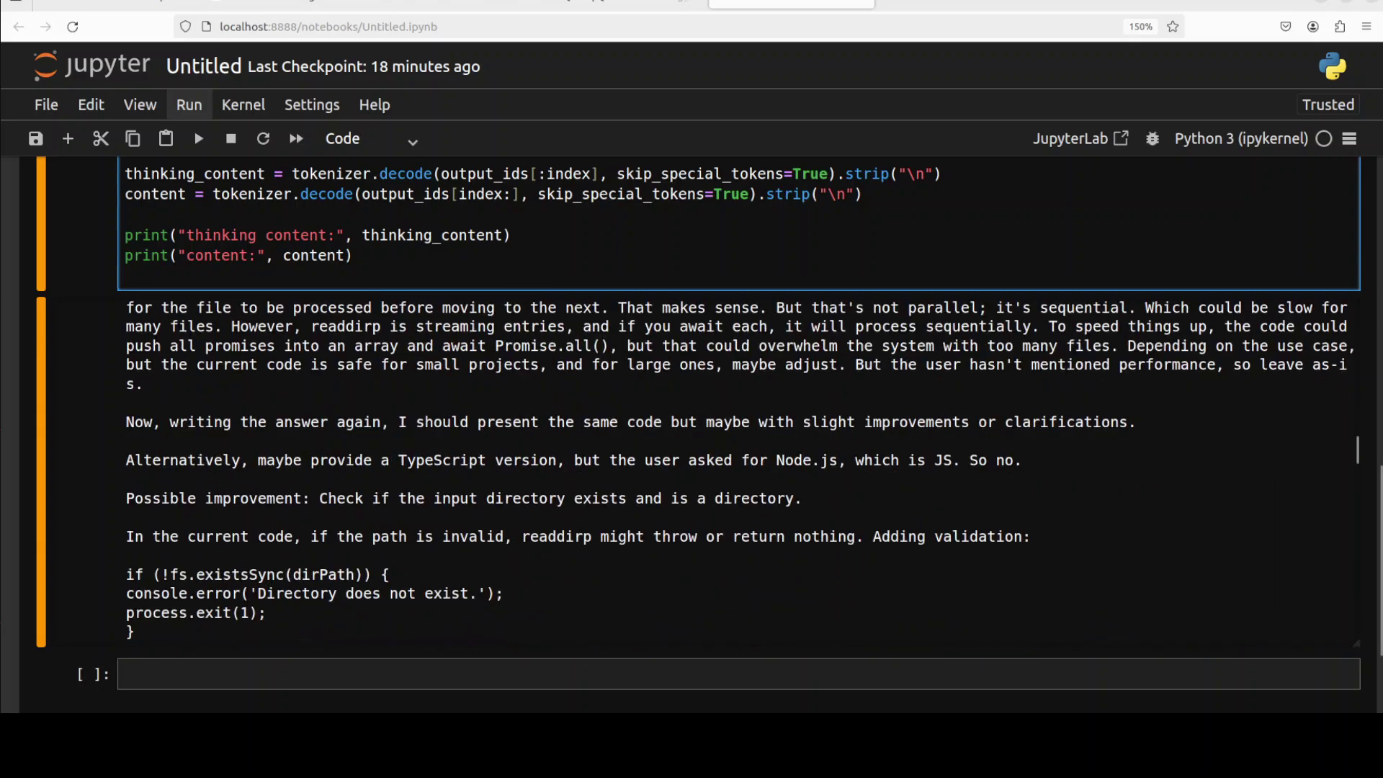
{"action": "scroll", "coordinate": [691, 487], "scroll_direction": "down", "scroll_amount": 3}
{"action": "scroll", "coordinate": [691, 487], "scroll_direction": "down", "scroll_amount": 3}
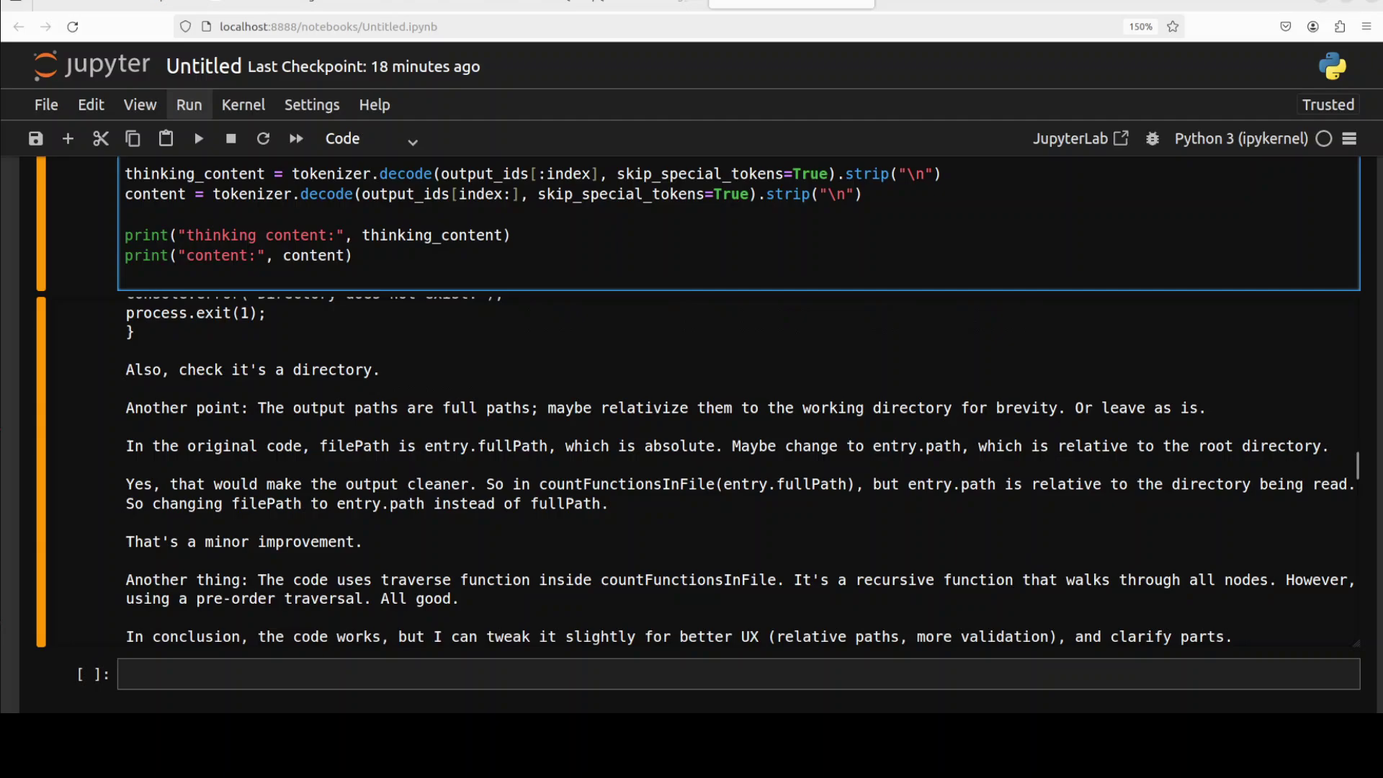
{"action": "scroll", "coordinate": [692, 487], "scroll_direction": "down", "scroll_amount": 3}
{"action": "scroll", "coordinate": [692, 487], "scroll_direction": "down", "scroll_amount": 3}
{"action": "scroll", "coordinate": [692, 486], "scroll_direction": "down", "scroll_amount": 3}
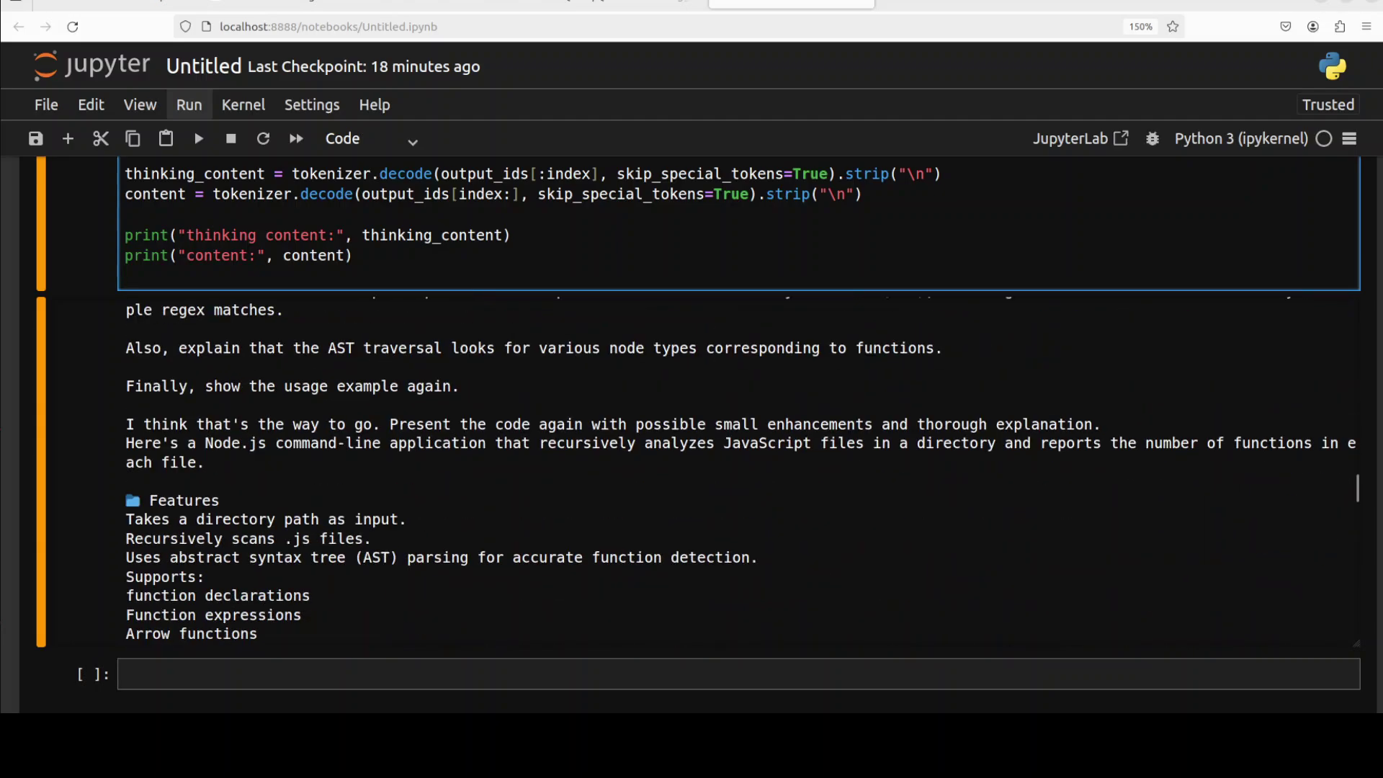
{"action": "scroll", "coordinate": [691, 487], "scroll_direction": "down", "scroll_amount": 3}
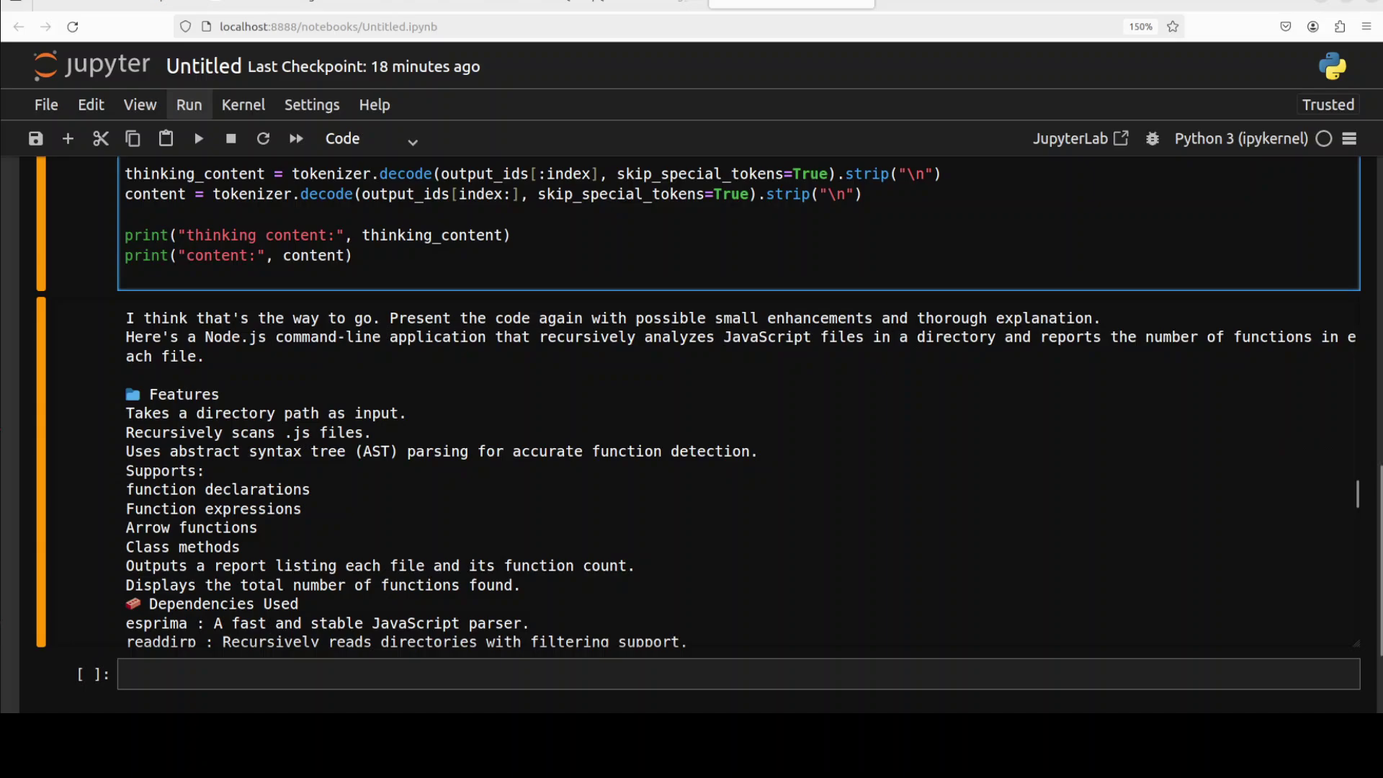
{"action": "scroll", "coordinate": [692, 486], "scroll_direction": "down", "scroll_amount": 3}
{"action": "scroll", "coordinate": [692, 487], "scroll_direction": "down", "scroll_amount": 3}
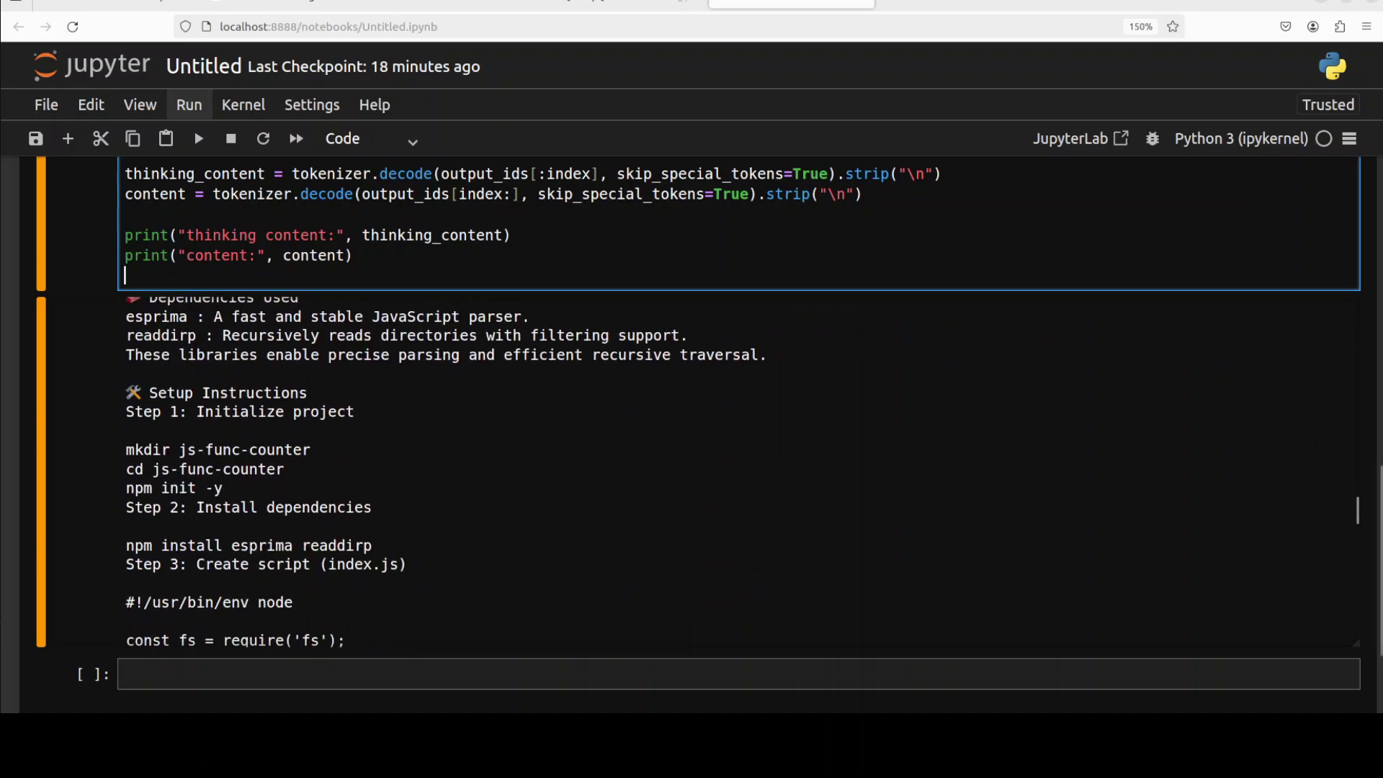
{"action": "scroll", "coordinate": [691, 486], "scroll_direction": "down", "scroll_amount": 5}
{"action": "scroll", "coordinate": [692, 486], "scroll_direction": "down", "scroll_amount": 5}
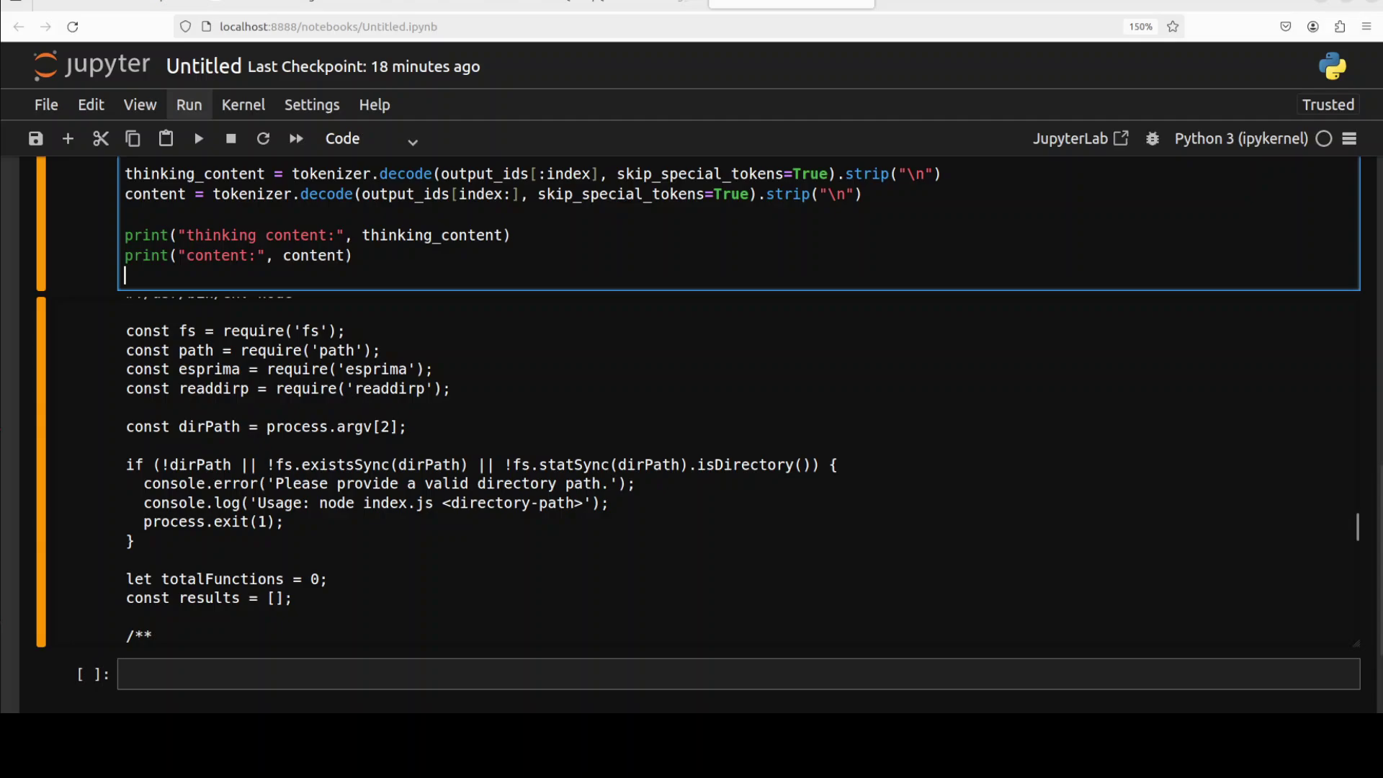
{"action": "scroll", "coordinate": [692, 486], "scroll_direction": "down", "scroll_amount": 5}
{"action": "scroll", "coordinate": [691, 487], "scroll_direction": "down", "scroll_amount": 5}
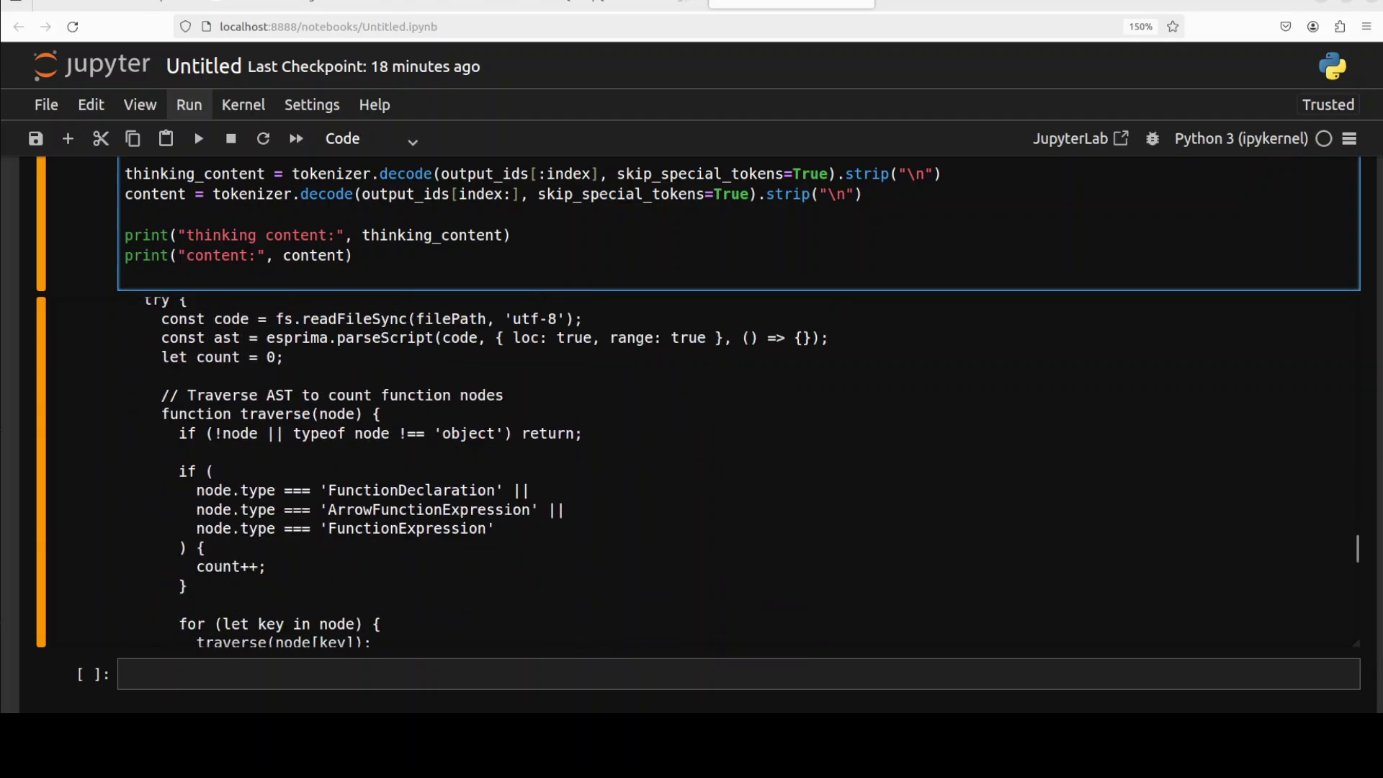
{"action": "scroll", "coordinate": [692, 486], "scroll_direction": "down", "scroll_amount": 5}
{"action": "scroll", "coordinate": [693, 486], "scroll_direction": "down", "scroll_amount": 5}
{"action": "scroll", "coordinate": [691, 487], "scroll_direction": "down", "scroll_amount": 2}
{"action": "scroll", "coordinate": [692, 487], "scroll_direction": "down", "scroll_amount": 4}
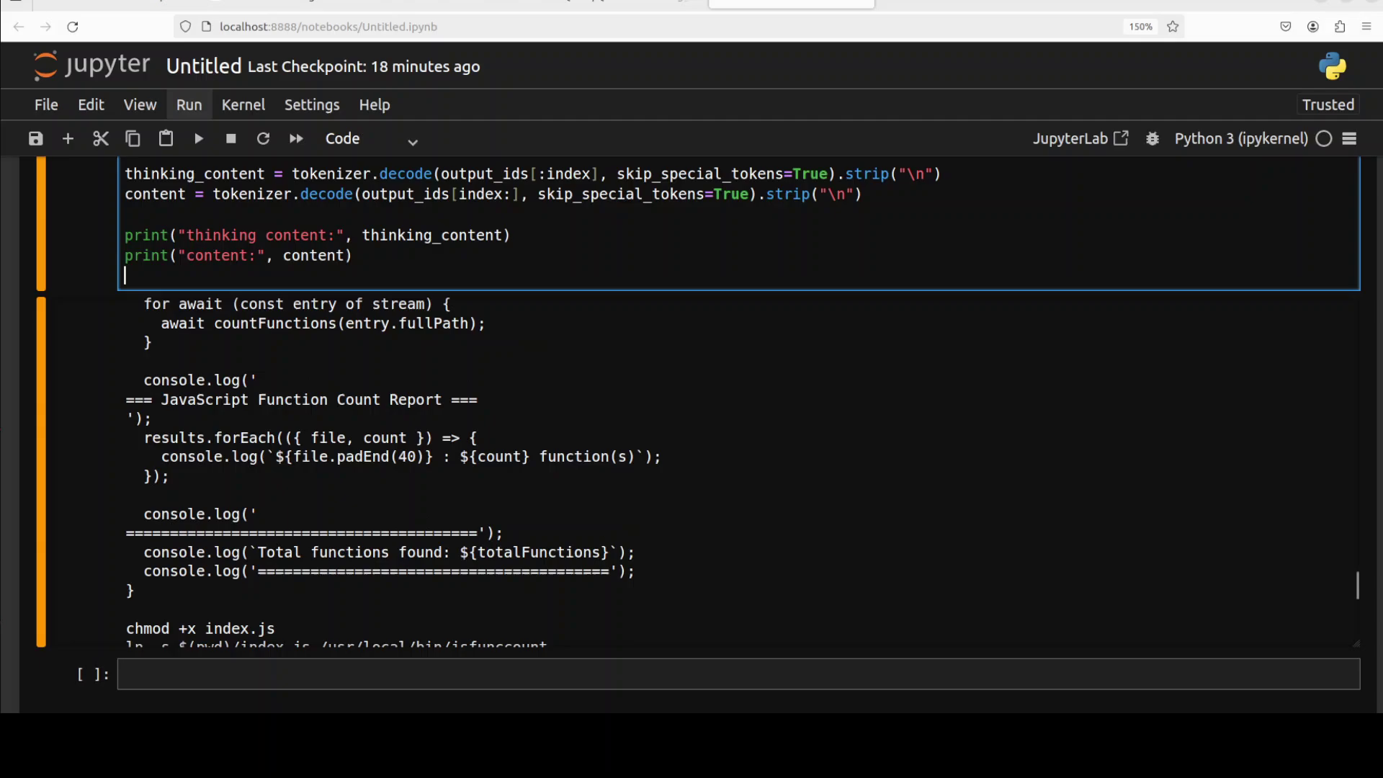
{"action": "scroll", "coordinate": [692, 486], "scroll_direction": "down", "scroll_amount": 4}
{"action": "scroll", "coordinate": [692, 487], "scroll_direction": "down", "scroll_amount": 5}
{"action": "scroll", "coordinate": [692, 487], "scroll_direction": "down", "scroll_amount": 2}
{"action": "scroll", "coordinate": [692, 487], "scroll_direction": "down", "scroll_amount": 3}
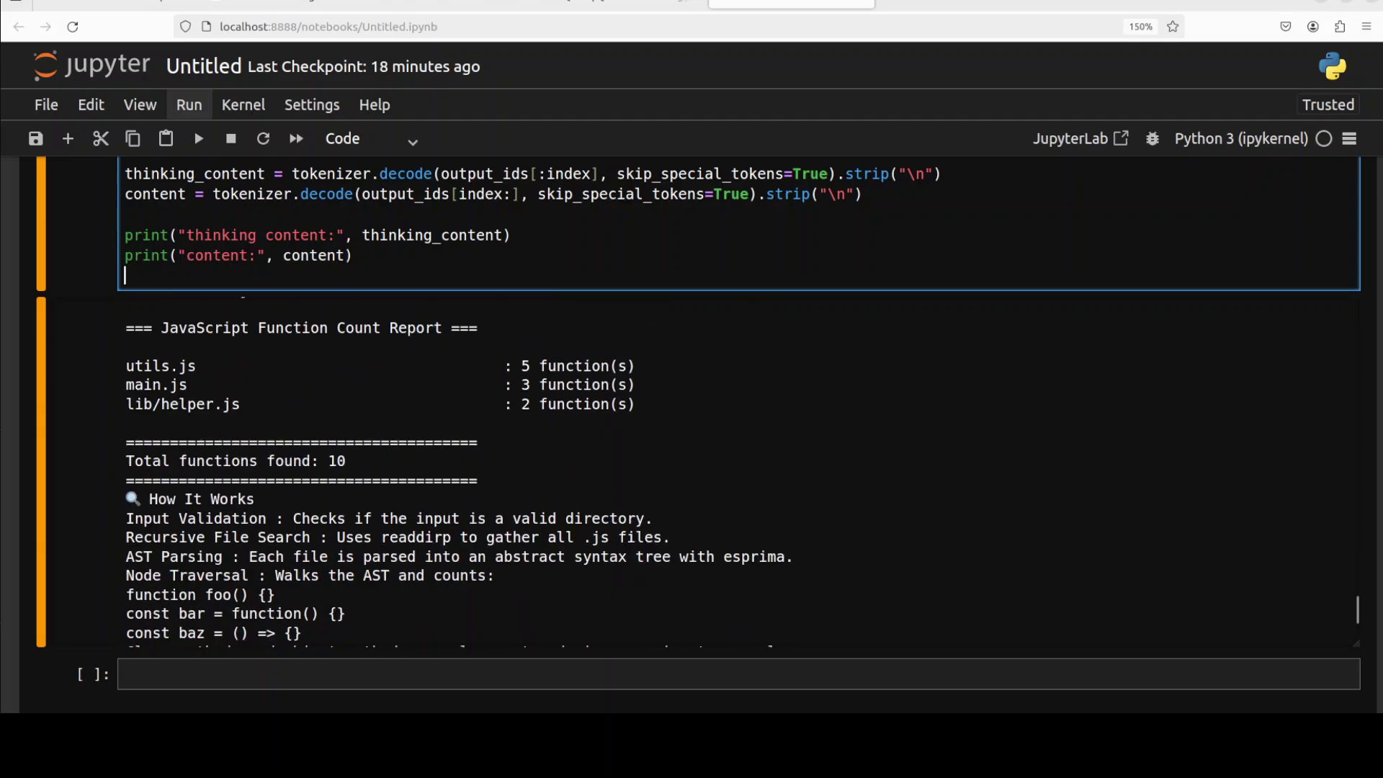
{"action": "scroll", "coordinate": [693, 487], "scroll_direction": "down", "scroll_amount": 5}
{"action": "scroll", "coordinate": [692, 487], "scroll_direction": "down", "scroll_amount": 3}
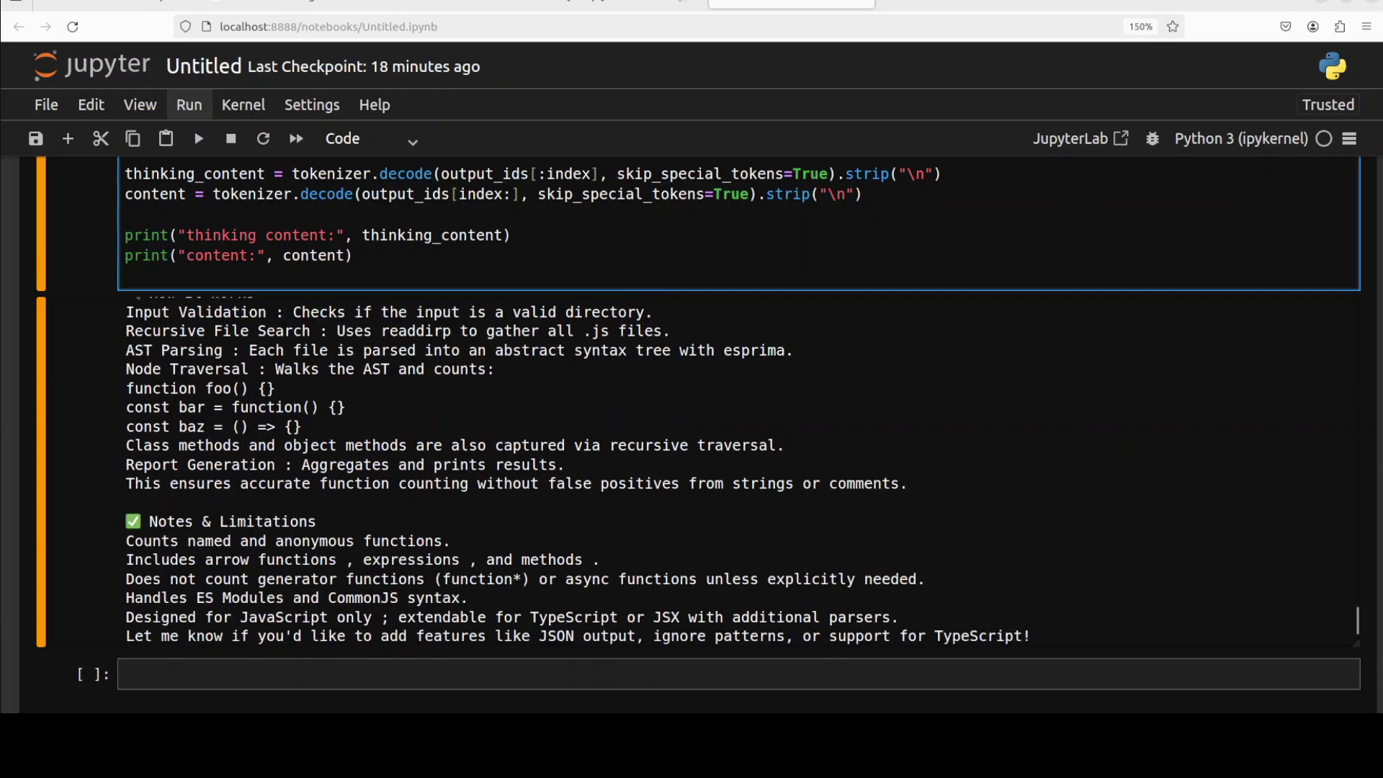
{"action": "scroll", "coordinate": [692, 487], "scroll_direction": "down", "scroll_amount": 2}
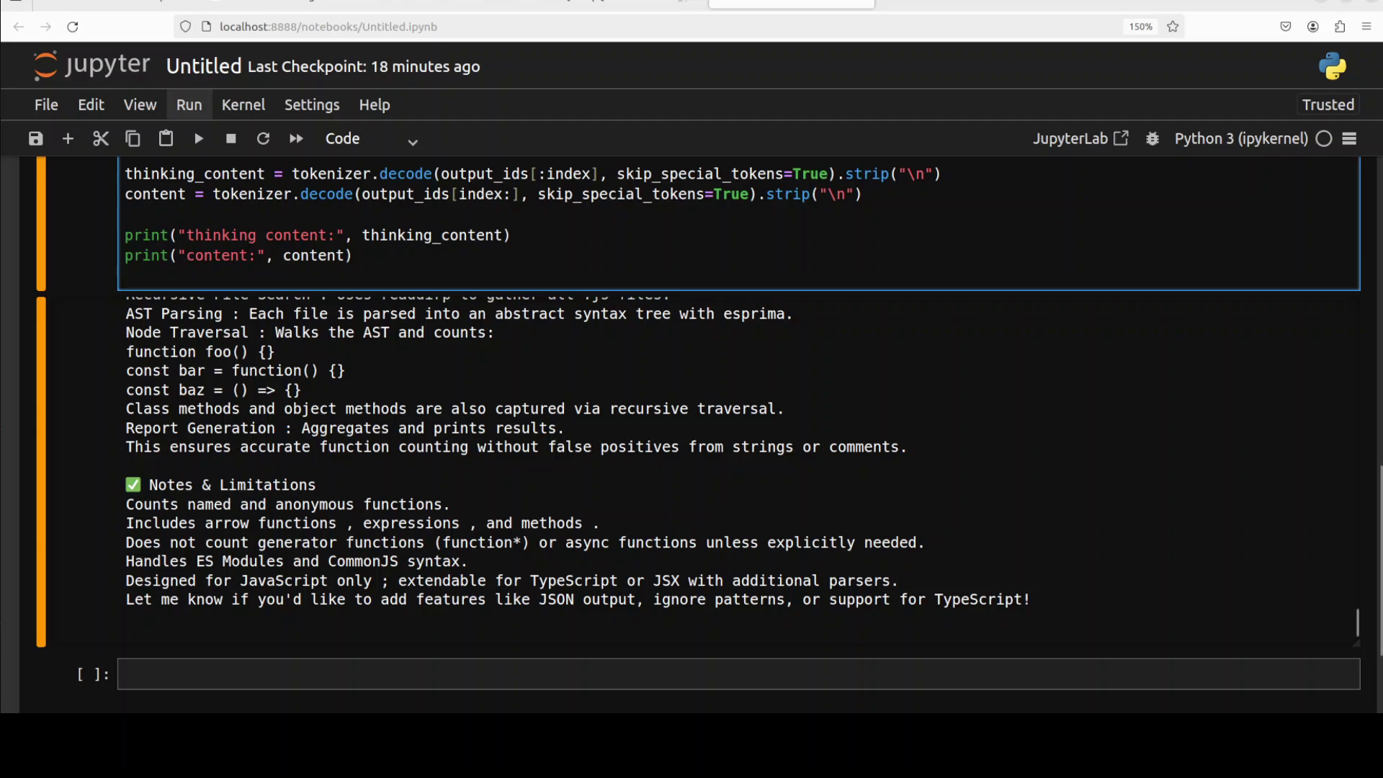
Step: Run nvidia-smi to see about 63 GB of 81.5 GB H100 memory used, then close Terminal
{"action": "key", "text": "alt+Tab"}
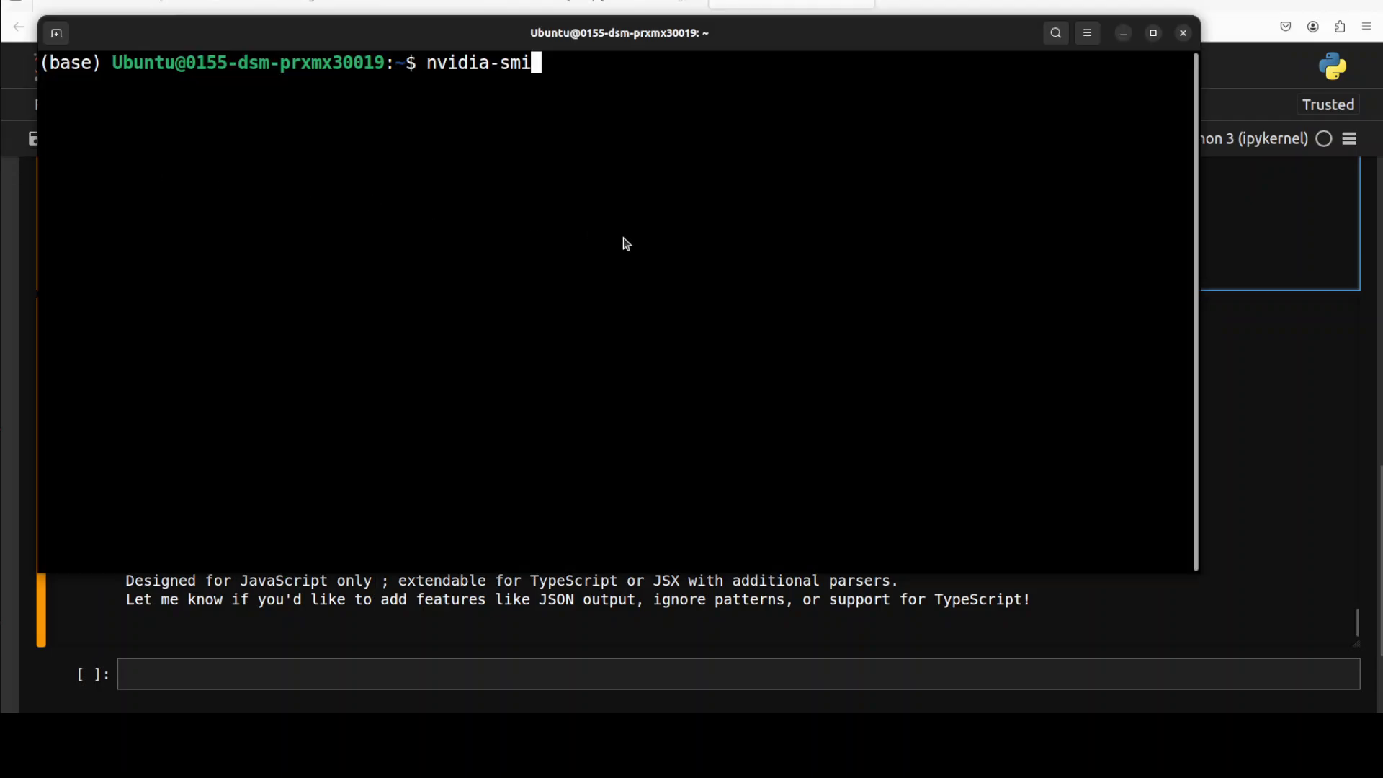
{"action": "key", "text": "Return"}
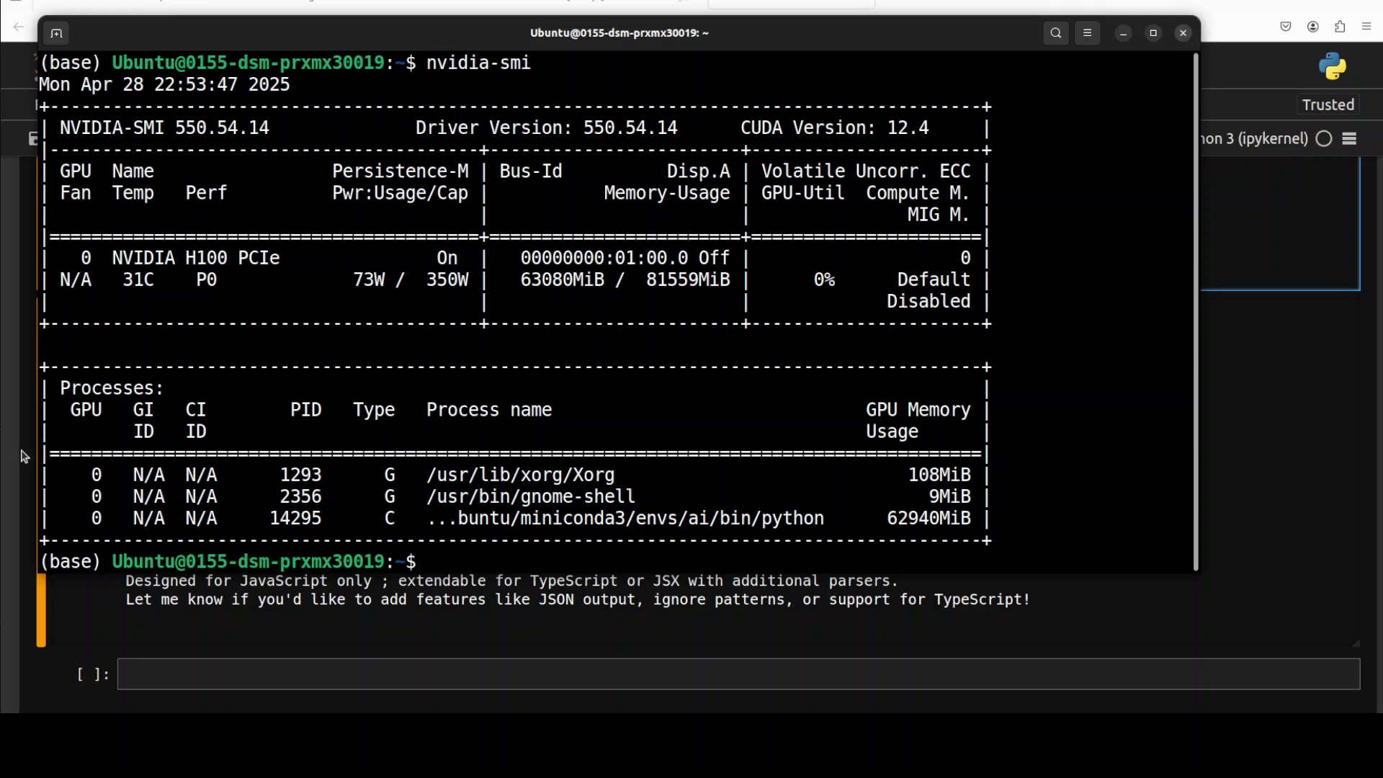
{"action": "left_click", "coordinate": [1184, 35]}
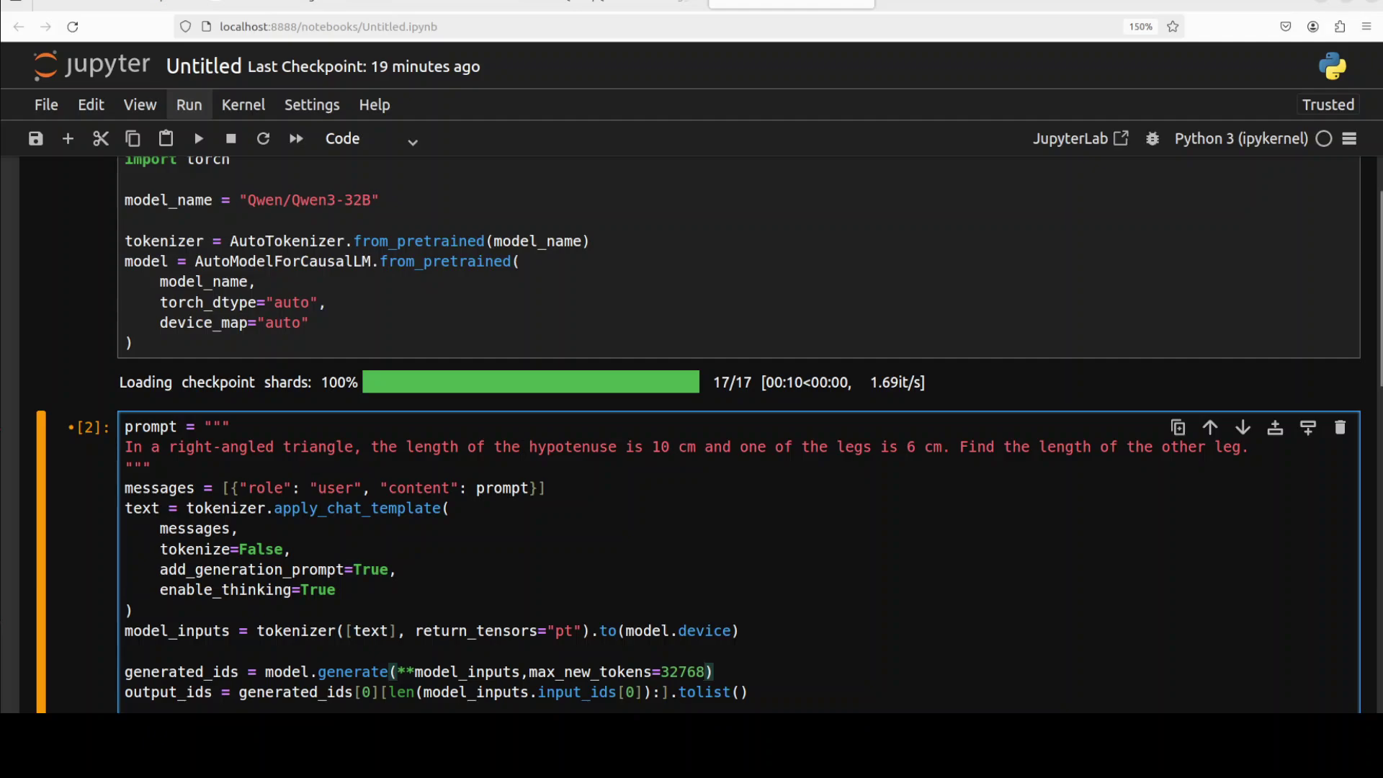
Step: Run the triangle prompt (hypotenuse 10 cm, leg 6 cm) to get the 8 cm answer
{"action": "key", "text": "shift+Return"}
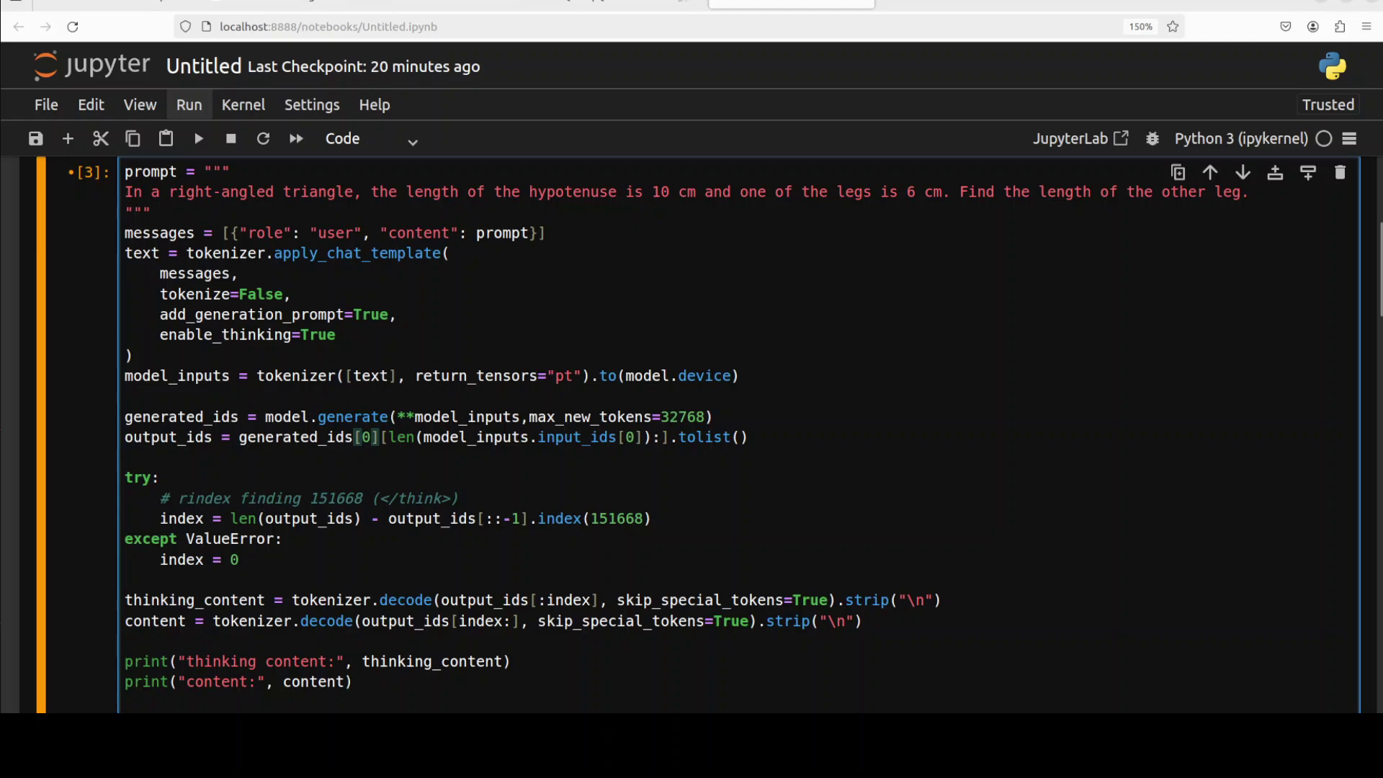
{"action": "scroll", "coordinate": [693, 433], "scroll_direction": "down", "scroll_amount": 3}
{"action": "scroll", "coordinate": [691, 433], "scroll_direction": "down", "scroll_amount": 3}
{"action": "scroll", "coordinate": [691, 432], "scroll_direction": "down", "scroll_amount": 3}
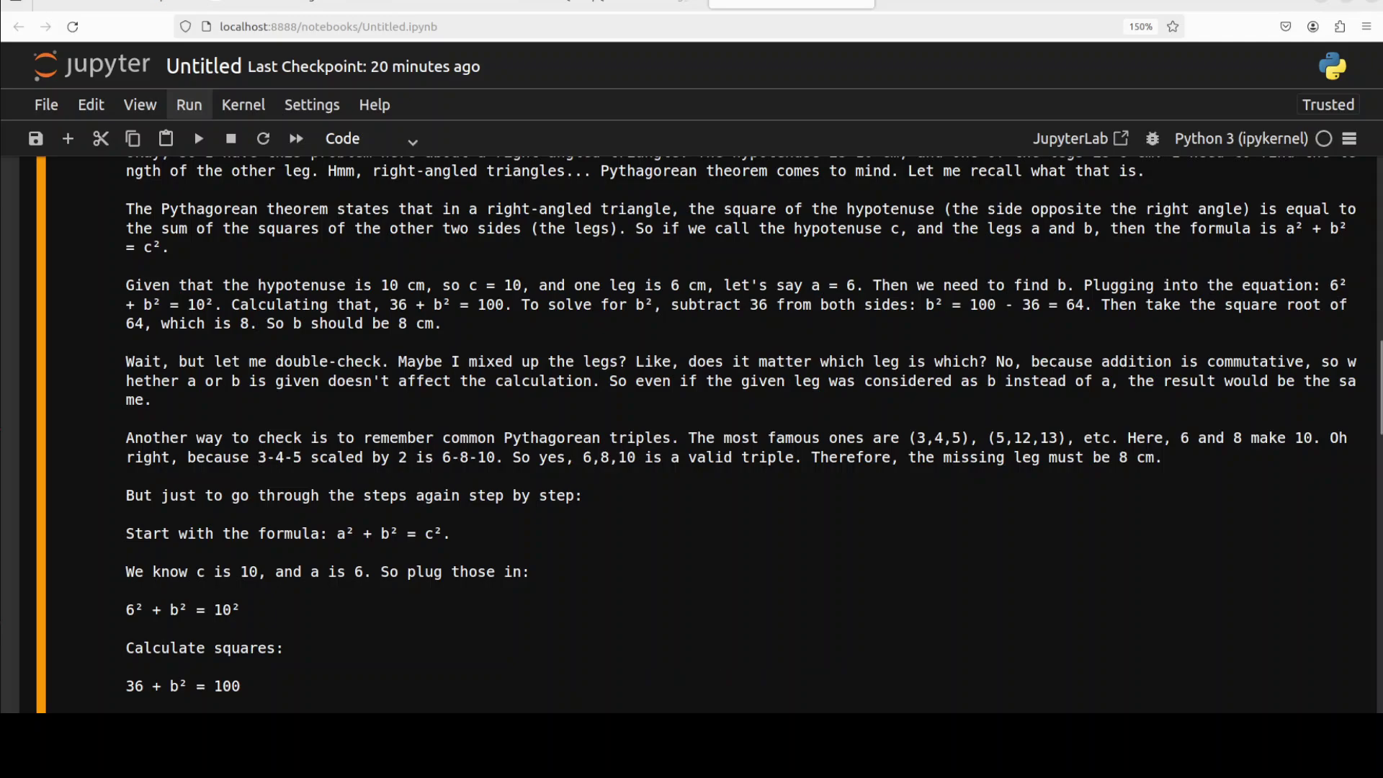
{"action": "scroll", "coordinate": [691, 432], "scroll_direction": "down", "scroll_amount": 3}
{"action": "scroll", "coordinate": [691, 433], "scroll_direction": "down", "scroll_amount": 3}
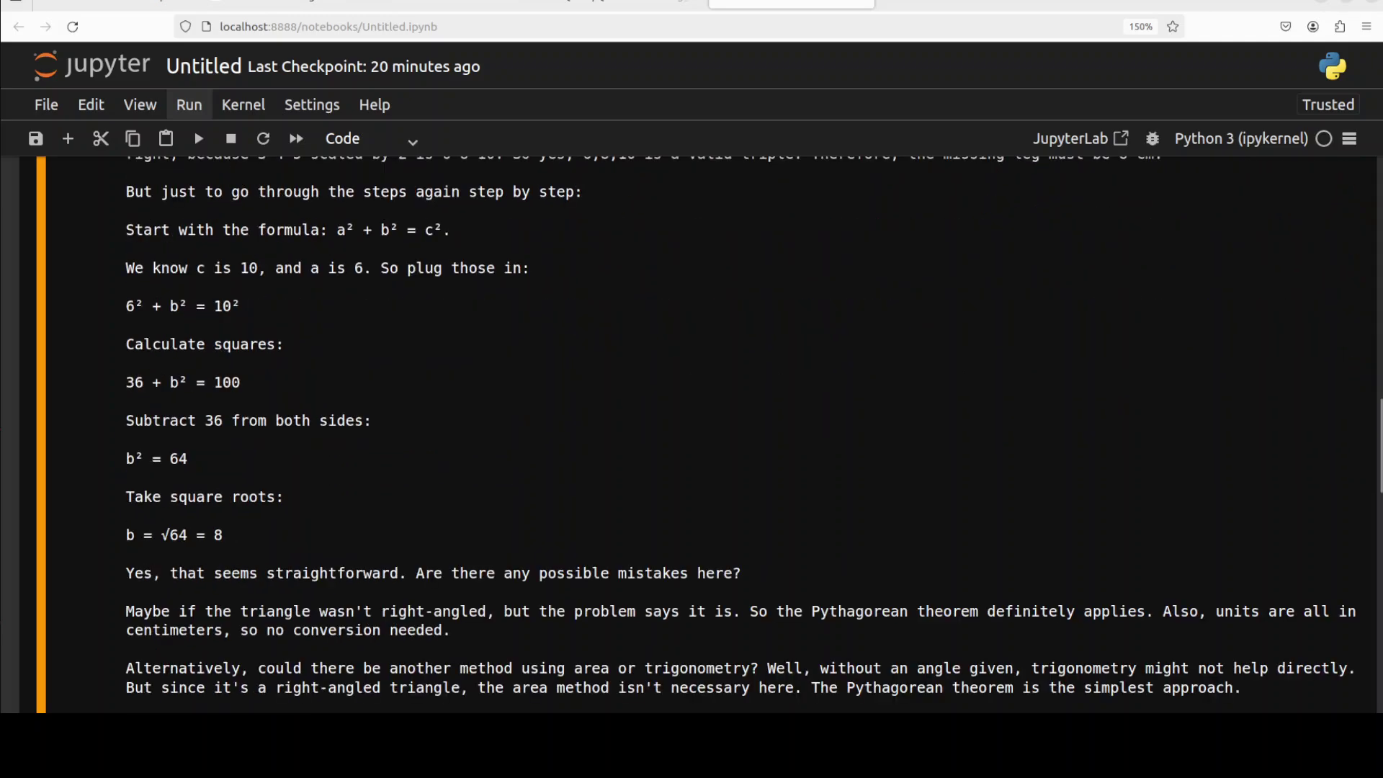
{"action": "scroll", "coordinate": [692, 433], "scroll_direction": "down", "scroll_amount": 1}
{"action": "scroll", "coordinate": [691, 432], "scroll_direction": "down", "scroll_amount": 2}
{"action": "scroll", "coordinate": [691, 433], "scroll_direction": "down", "scroll_amount": 2}
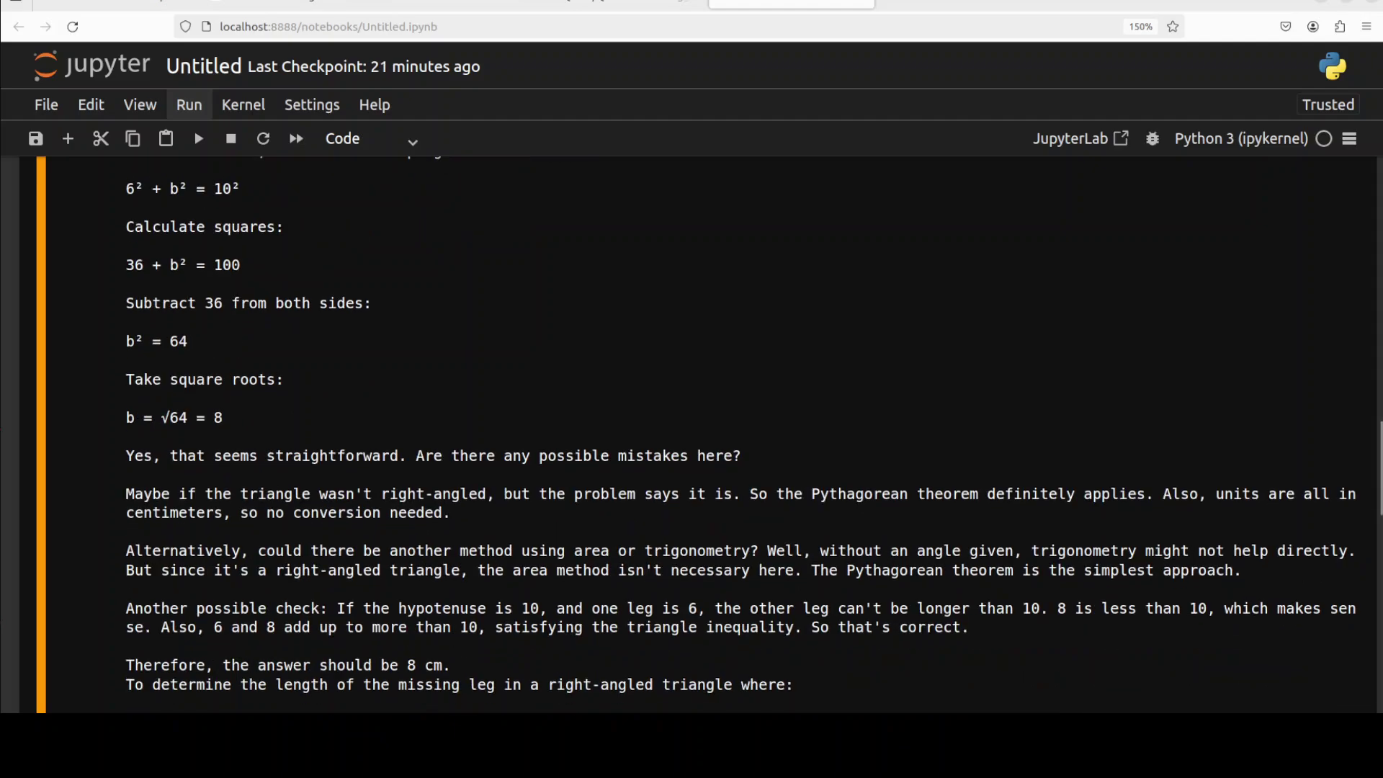
{"action": "scroll", "coordinate": [692, 432], "scroll_direction": "down", "scroll_amount": 2}
{"action": "scroll", "coordinate": [691, 432], "scroll_direction": "down", "scroll_amount": 3}
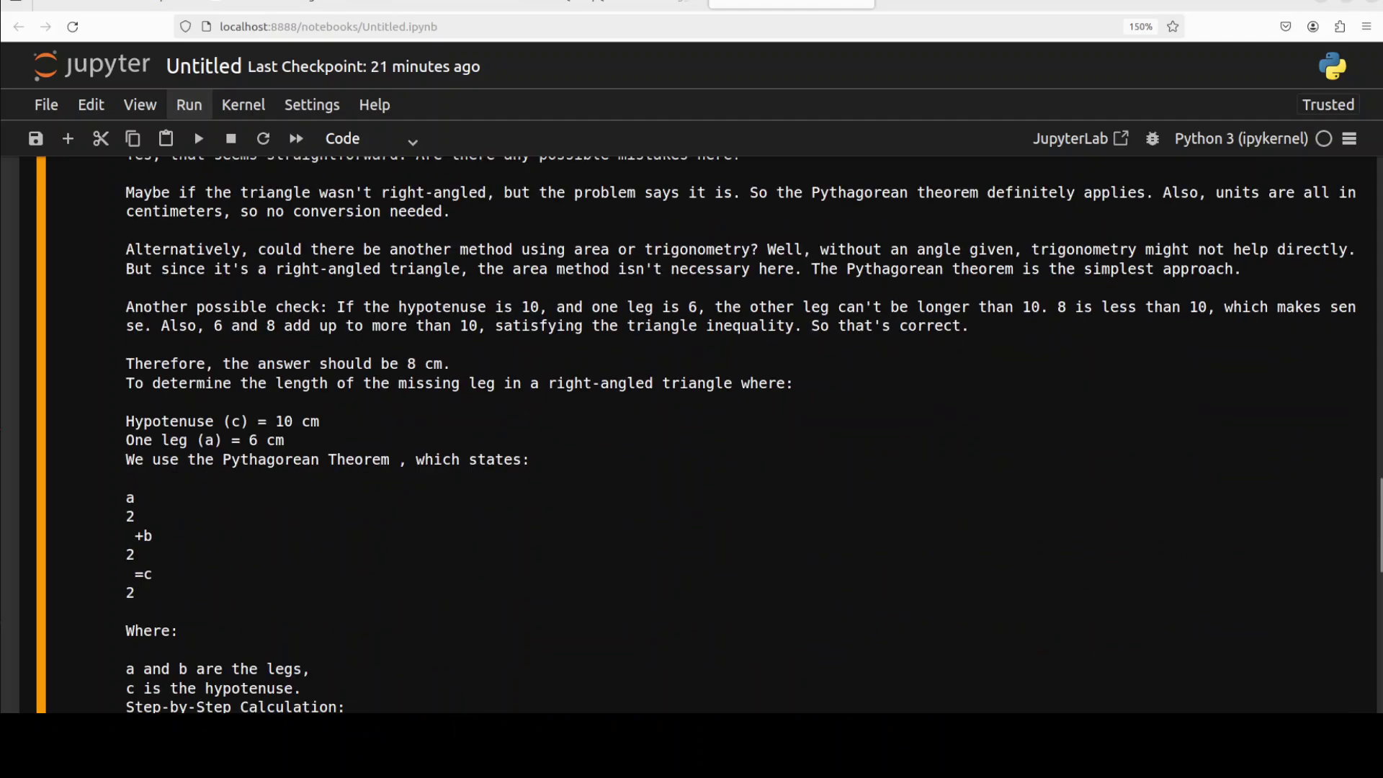
{"action": "scroll", "coordinate": [691, 433], "scroll_direction": "down", "scroll_amount": 3}
{"action": "scroll", "coordinate": [692, 433], "scroll_direction": "down", "scroll_amount": 1}
{"action": "scroll", "coordinate": [691, 432], "scroll_direction": "down", "scroll_amount": 3}
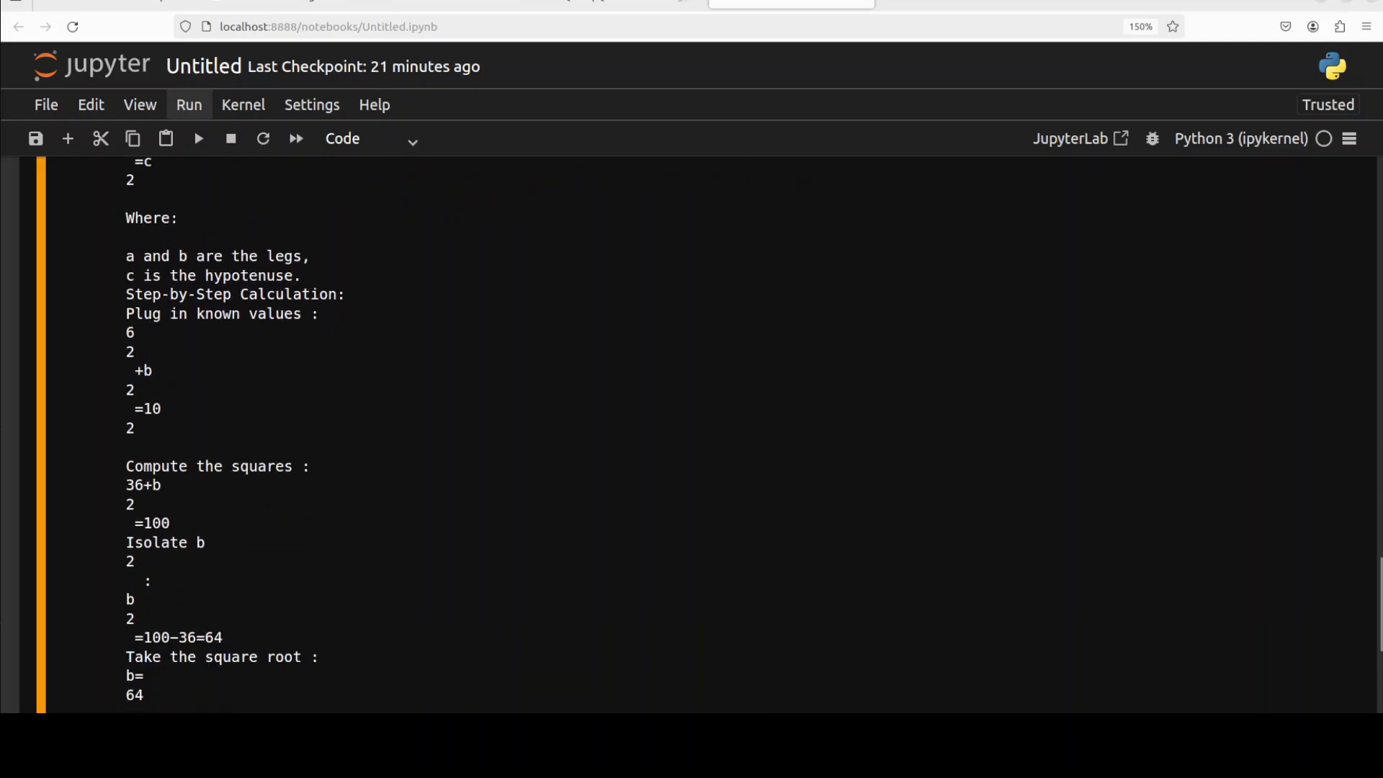
{"action": "scroll", "coordinate": [692, 432], "scroll_direction": "down", "scroll_amount": 2}
{"action": "scroll", "coordinate": [691, 433], "scroll_direction": "down", "scroll_amount": 3}
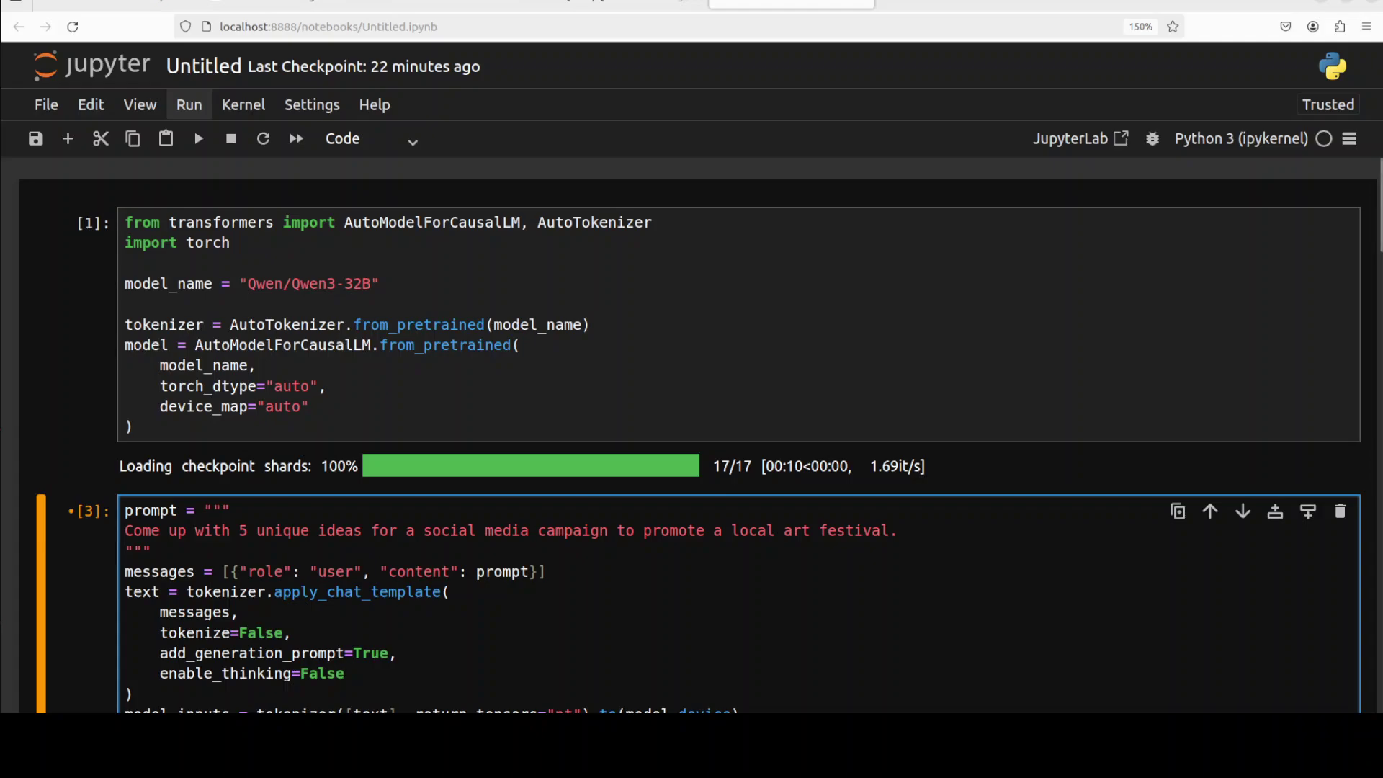
{"action": "scroll", "coordinate": [692, 433], "scroll_direction": "down", "scroll_amount": 2}
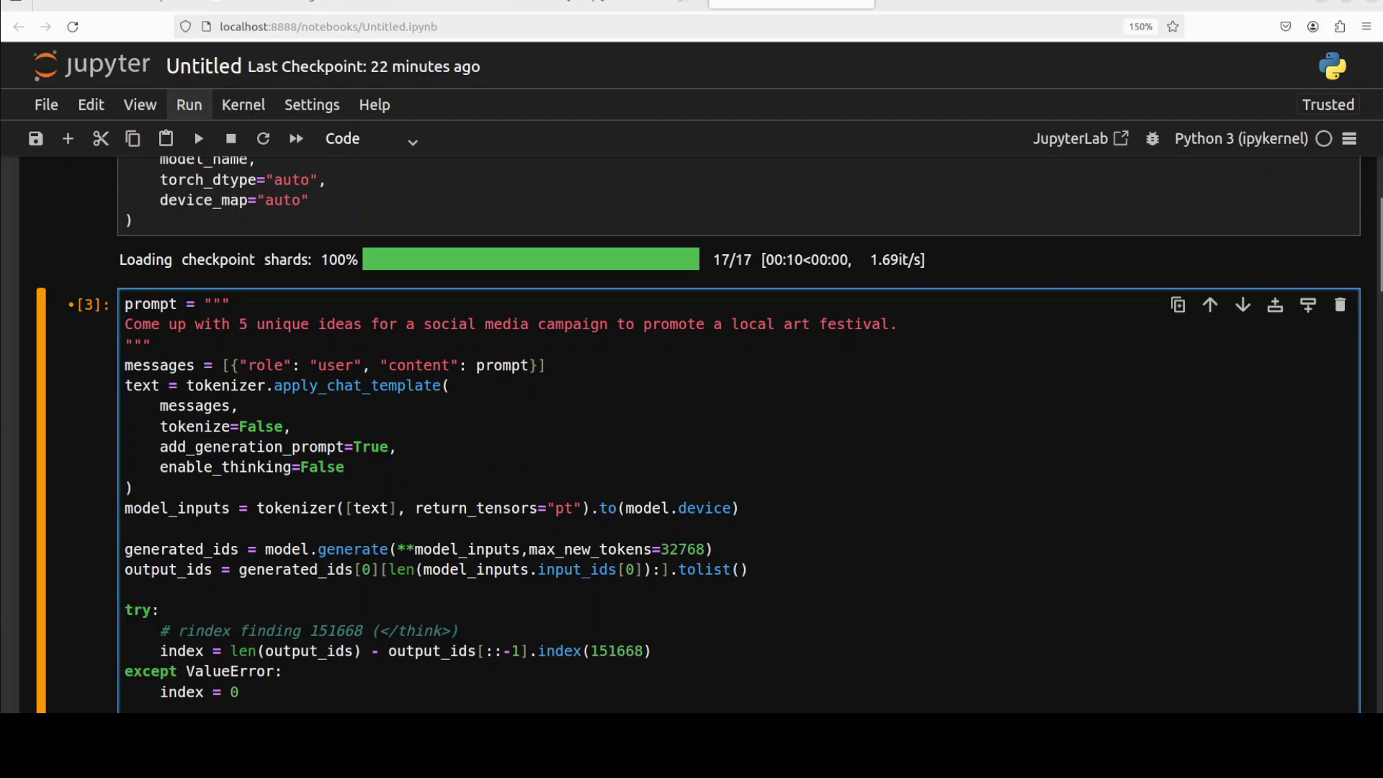
Step: Highlight enable_thinking=False in the prompt and the empty thinking content in the output
{"action": "left_click_drag", "start_coordinate": [345, 466], "coordinate": [161, 467]}
{"action": "left_click", "coordinate": [212, 374]}
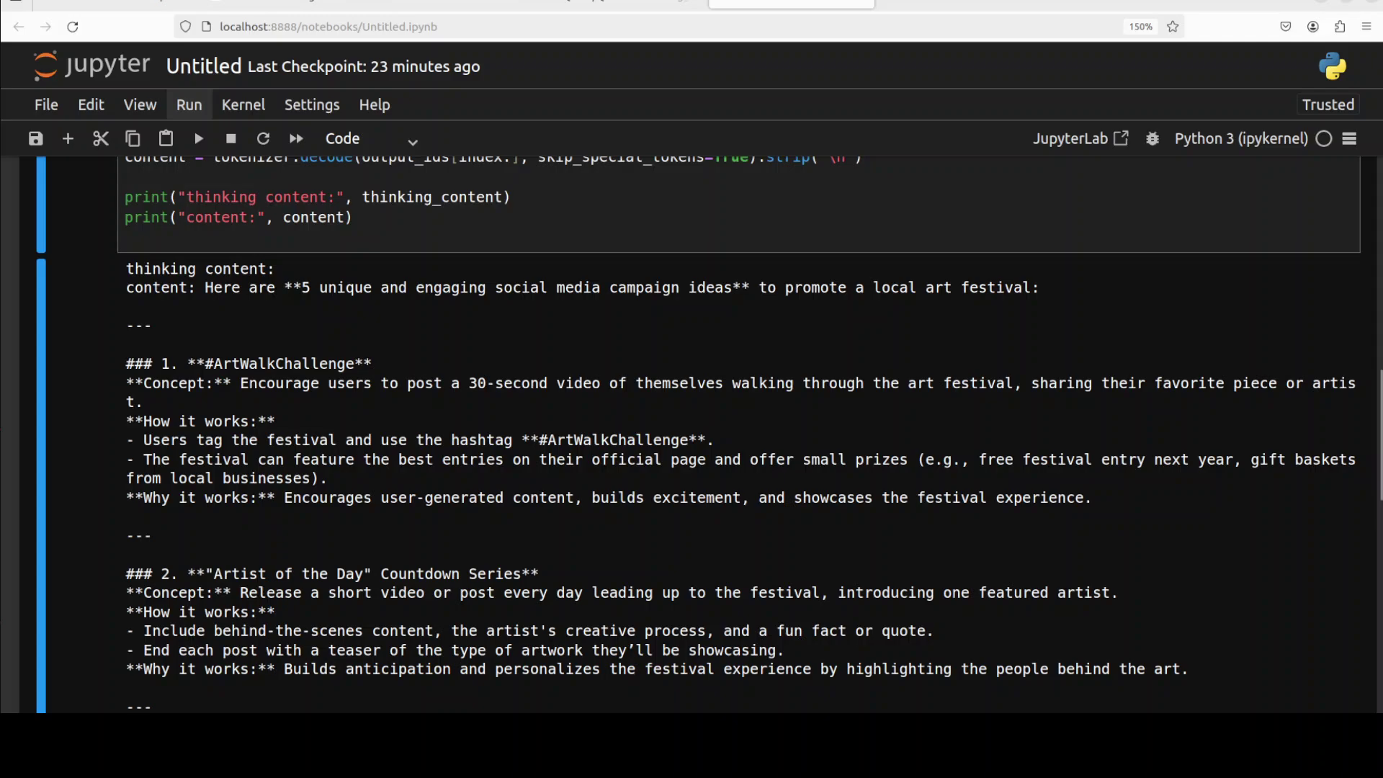
{"action": "left_click_drag", "start_coordinate": [134, 269], "coordinate": [234, 269]}
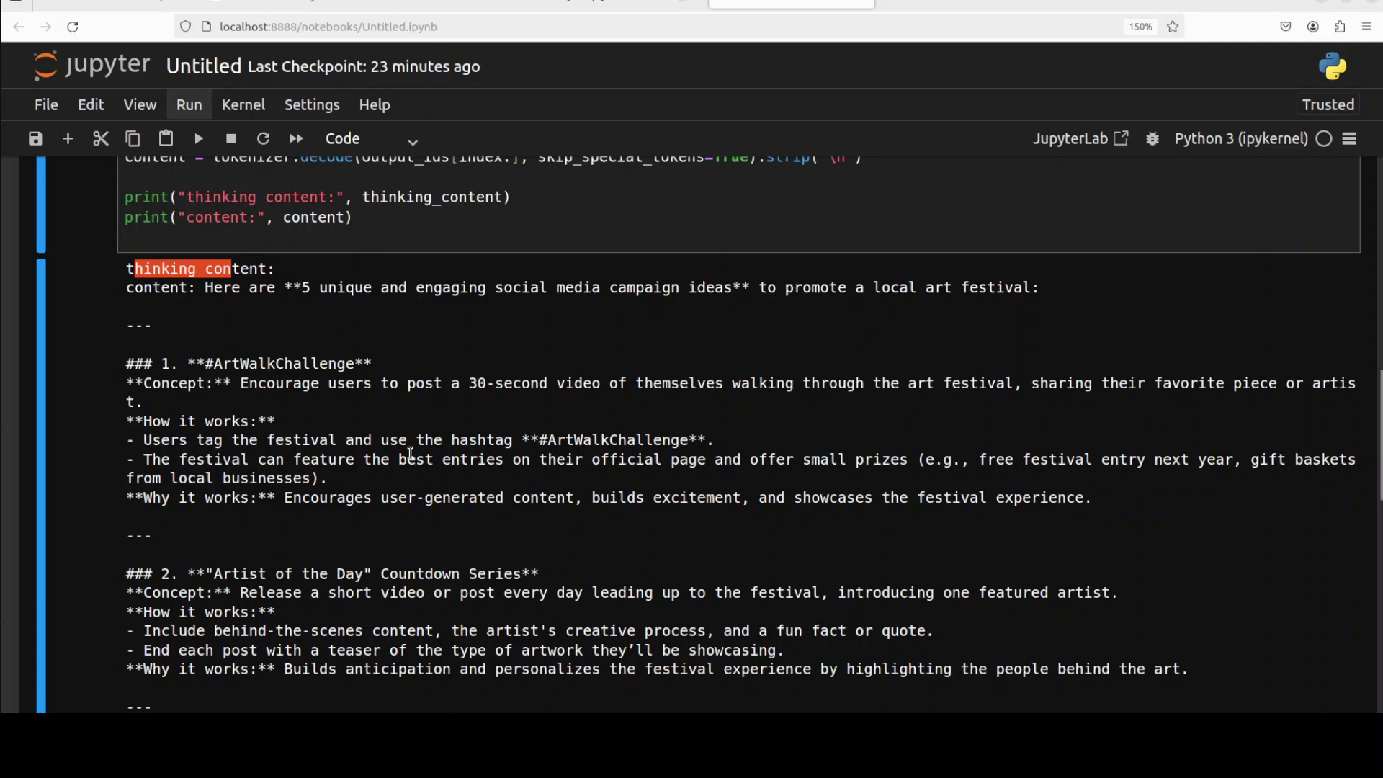
{"action": "scroll", "coordinate": [271, 372], "scroll_direction": "down", "scroll_amount": 2}
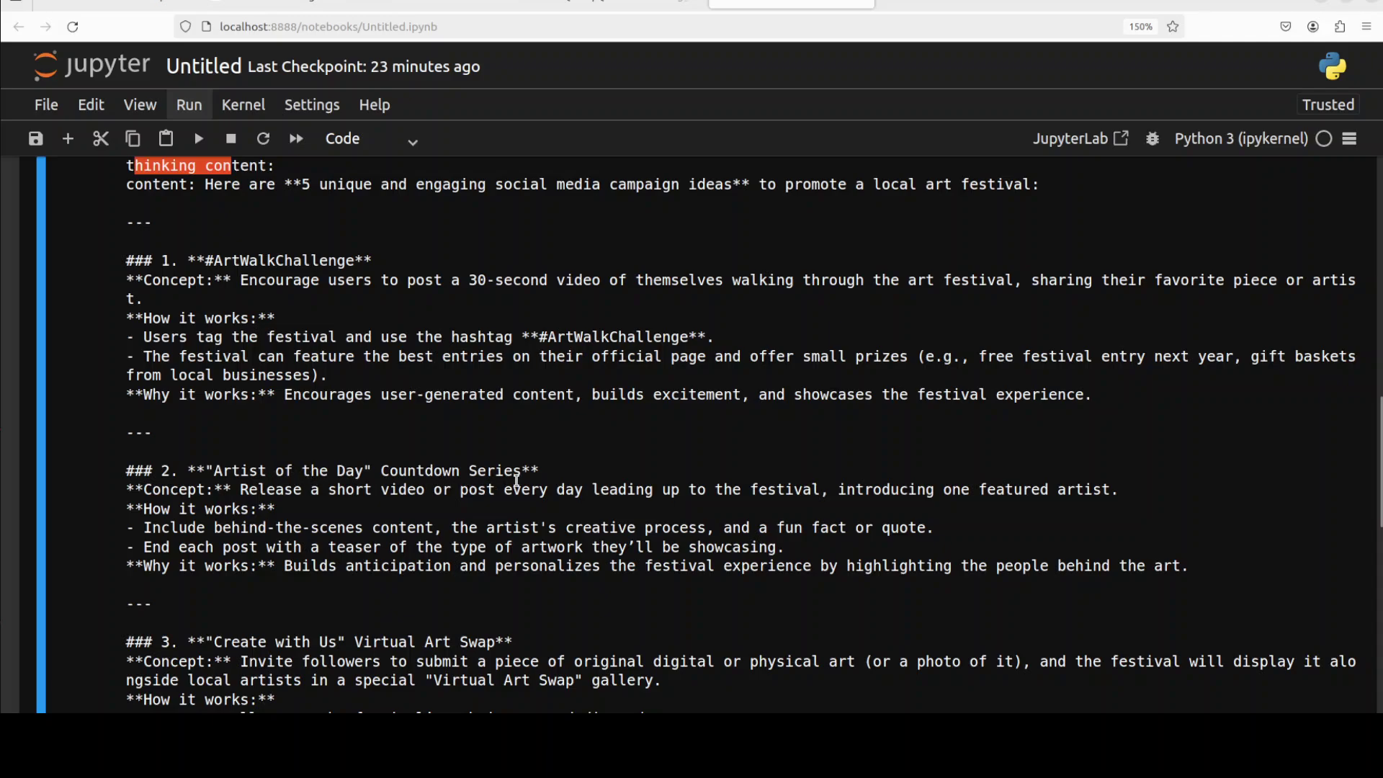
{"action": "scroll", "coordinate": [559, 480], "scroll_direction": "down", "scroll_amount": 2}
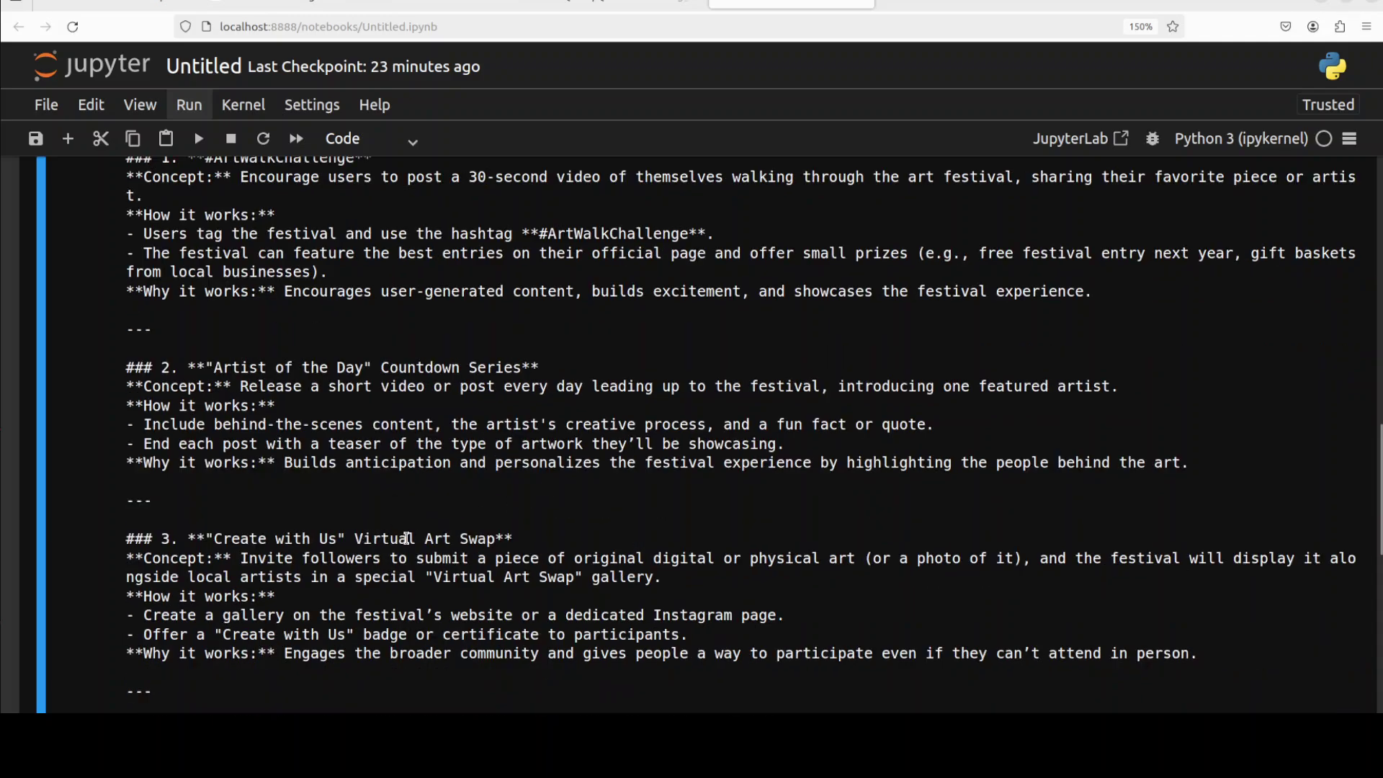
{"action": "scroll", "coordinate": [411, 544], "scroll_direction": "down", "scroll_amount": 2}
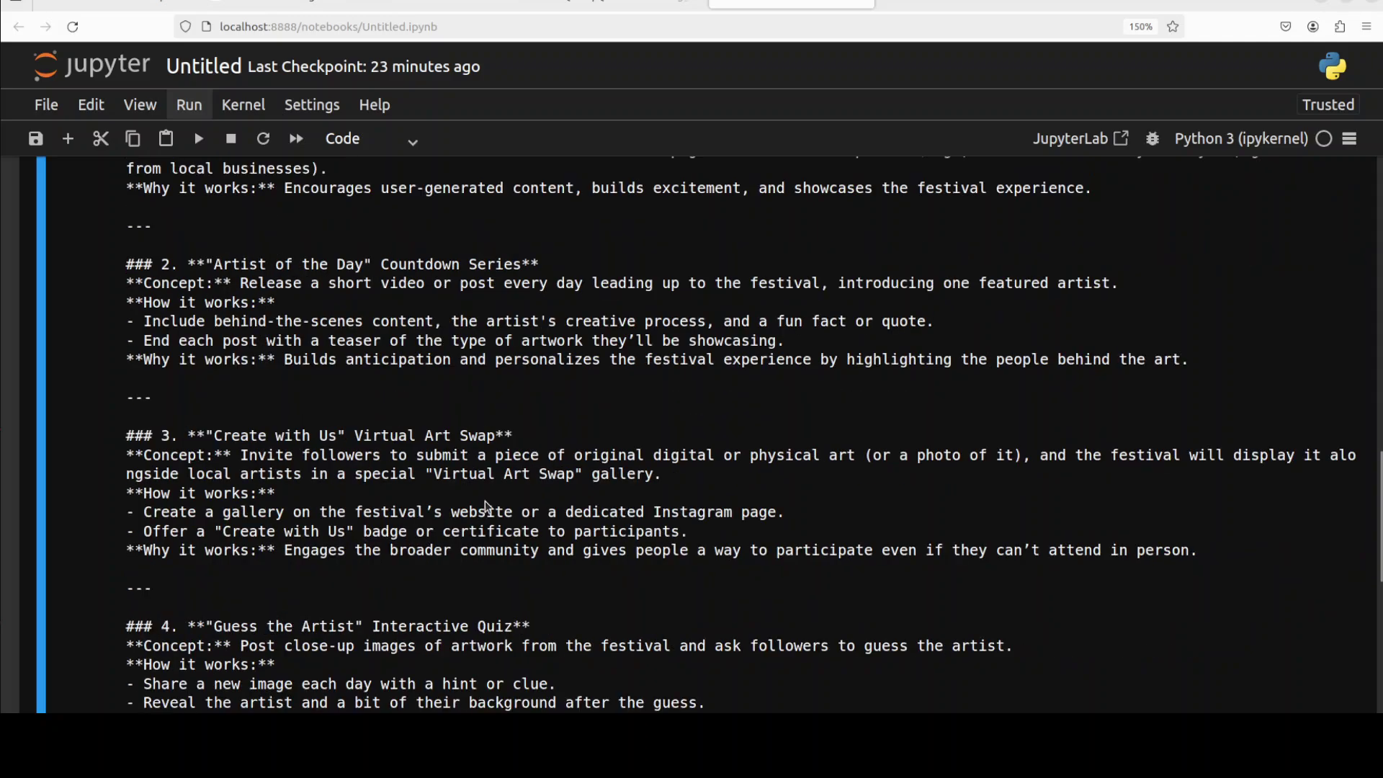
{"action": "scroll", "coordinate": [484, 500], "scroll_direction": "down", "scroll_amount": 2}
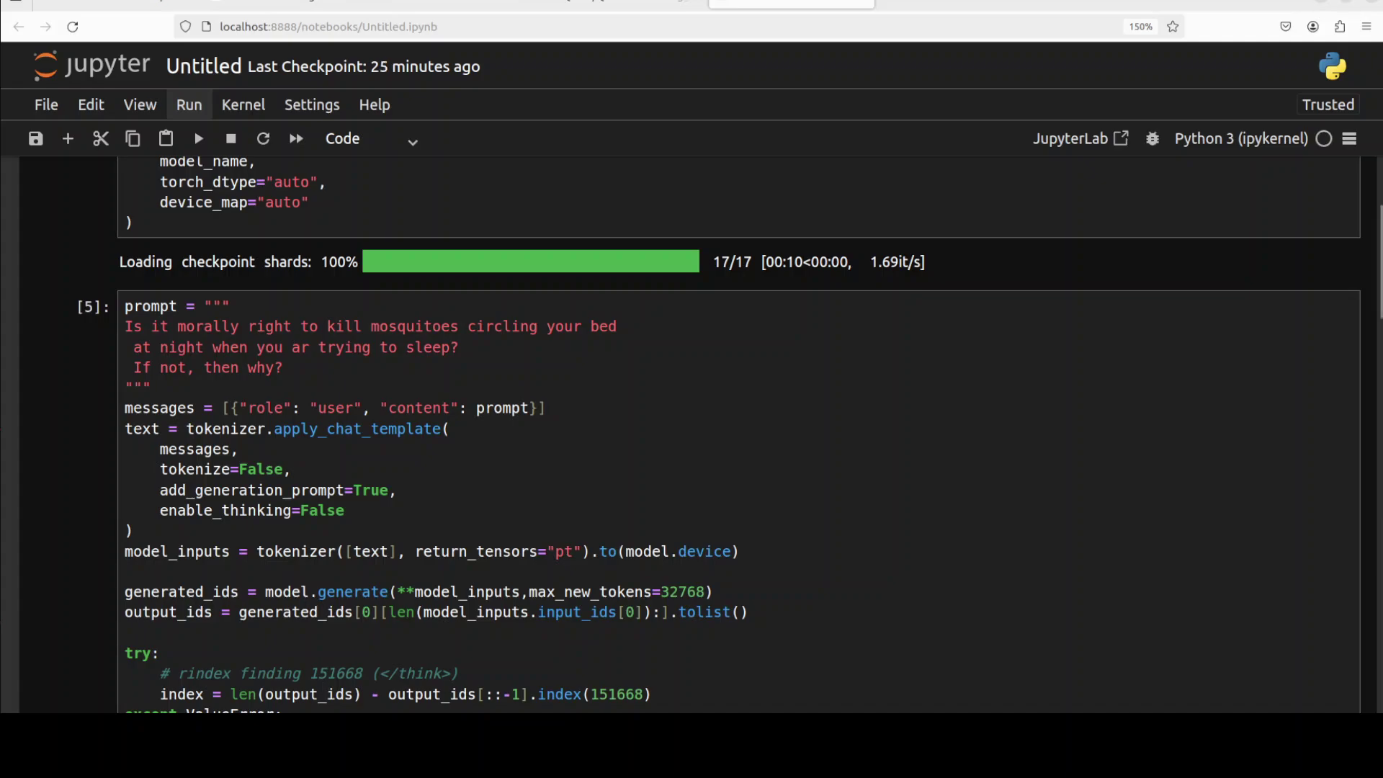
{"action": "scroll", "coordinate": [692, 433], "scroll_direction": "down", "scroll_amount": 10}
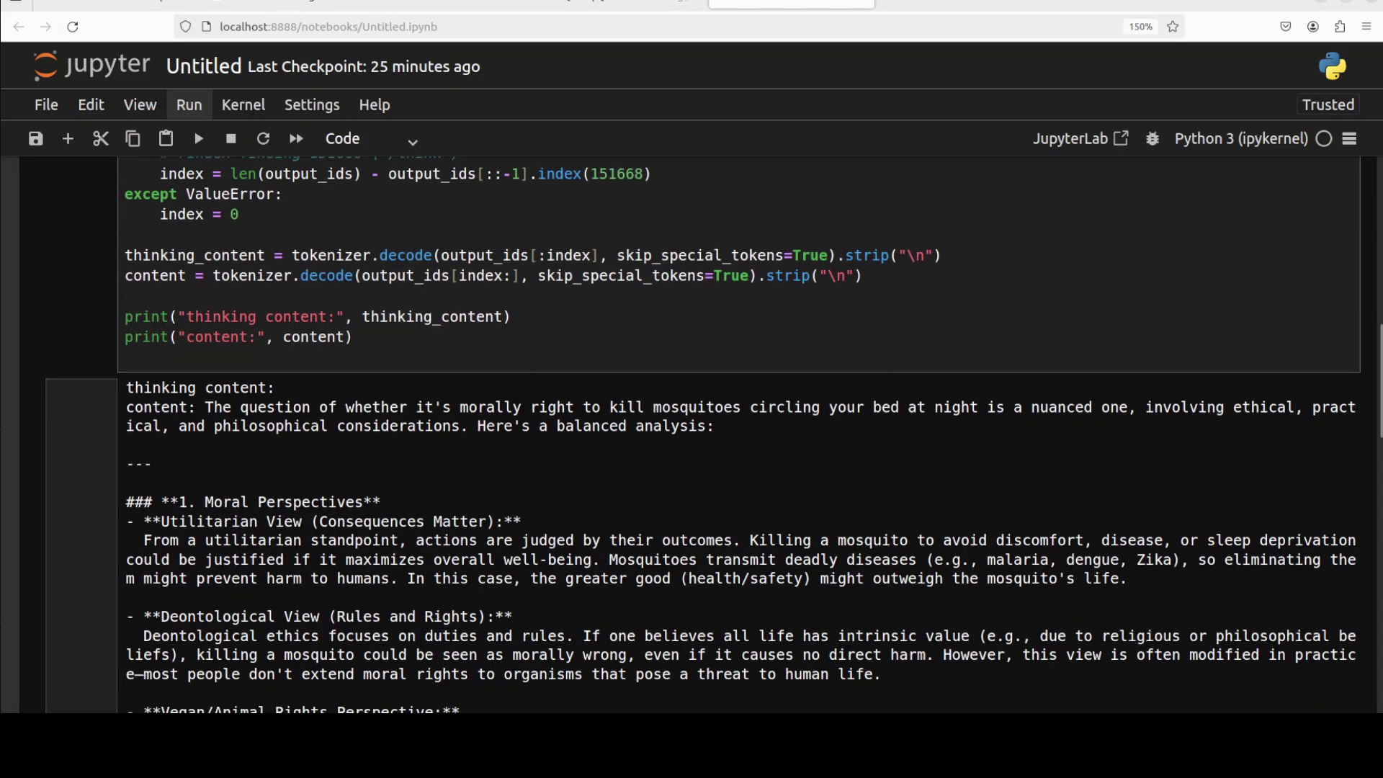
{"action": "scroll", "coordinate": [691, 433], "scroll_direction": "down", "scroll_amount": 3}
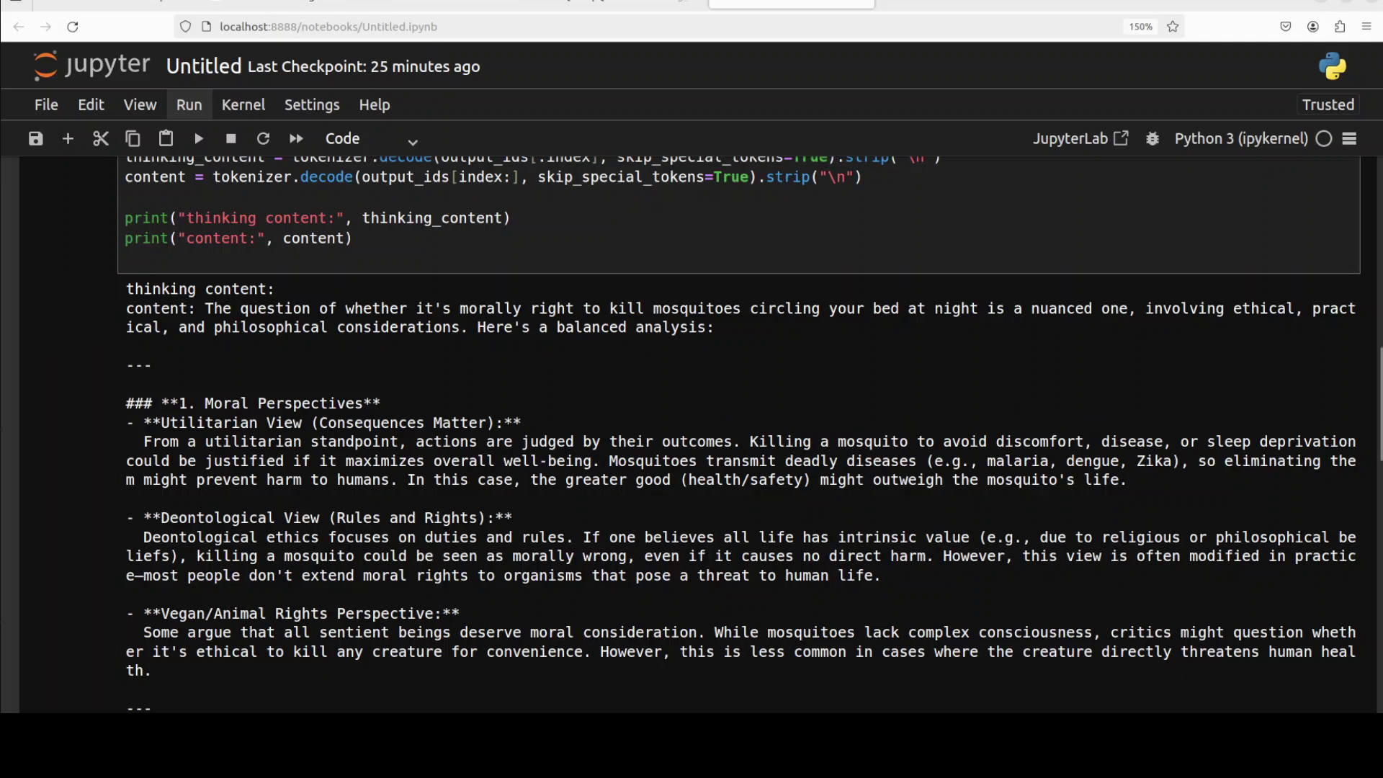
{"action": "scroll", "coordinate": [691, 432], "scroll_direction": "down", "scroll_amount": 3}
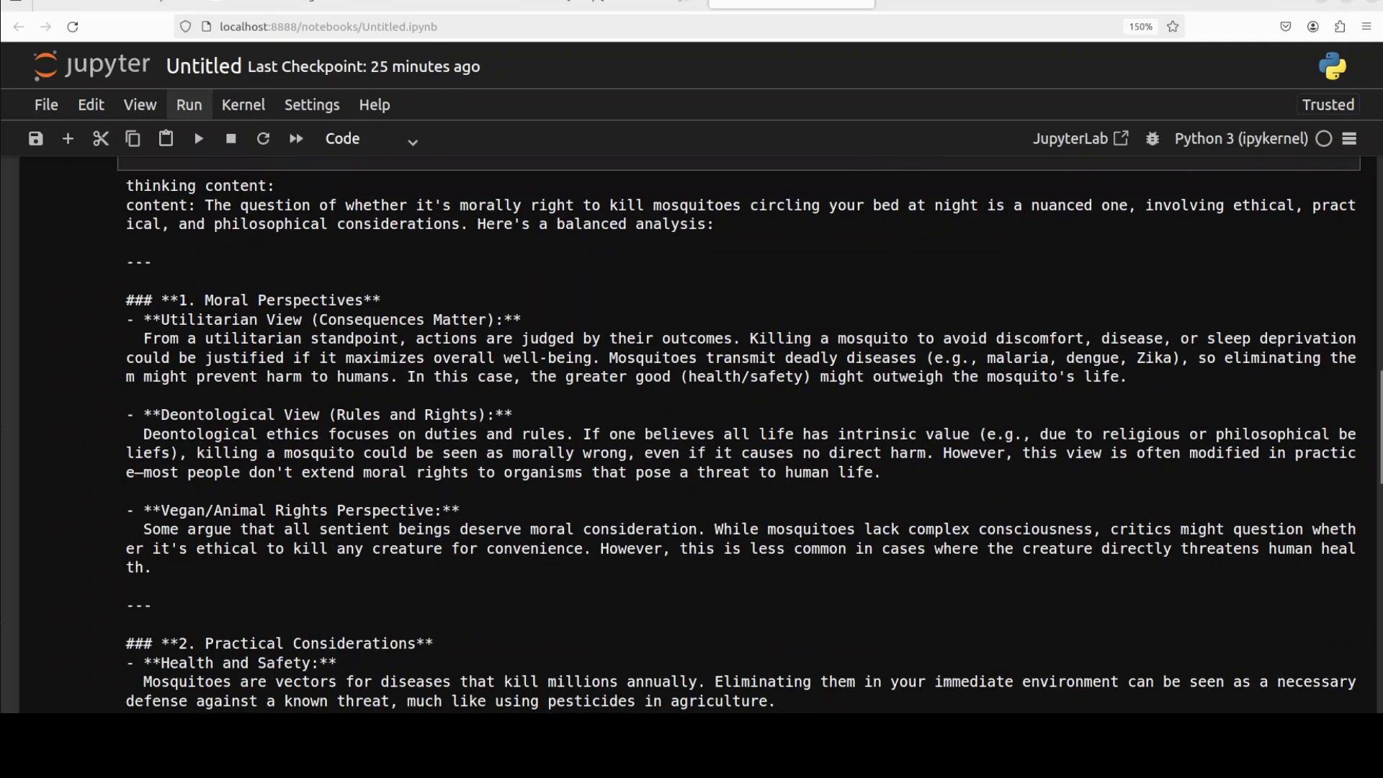
{"action": "scroll", "coordinate": [692, 433], "scroll_direction": "down", "scroll_amount": 3}
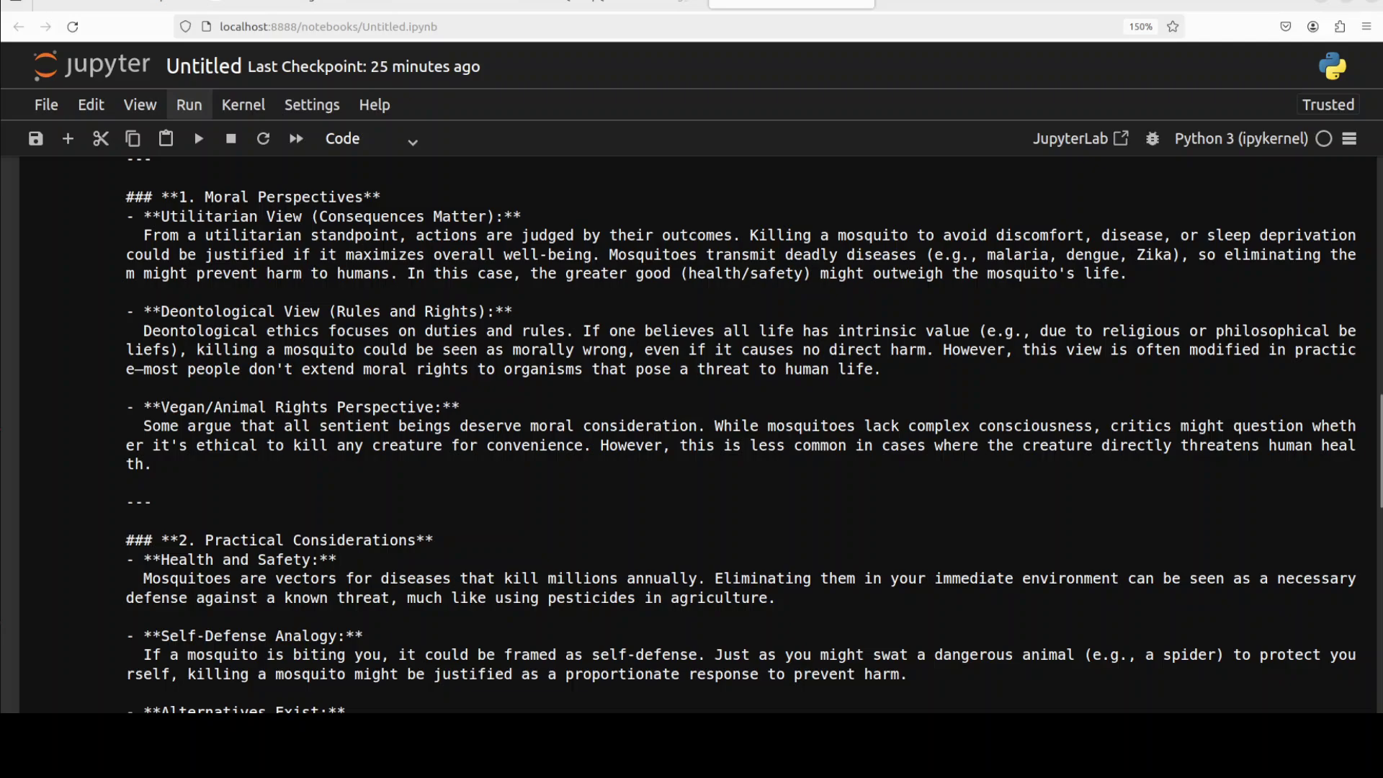
{"action": "scroll", "coordinate": [691, 433], "scroll_direction": "down", "scroll_amount": 3}
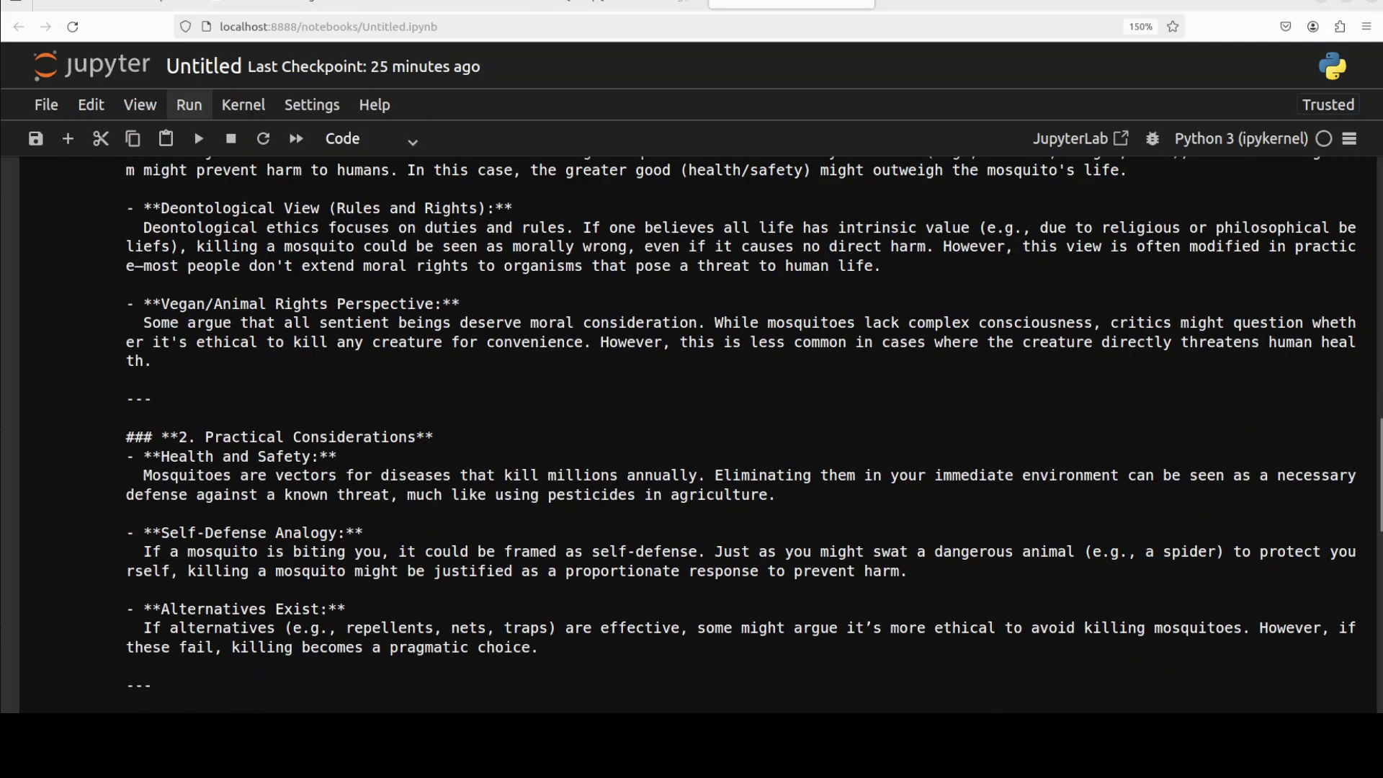
{"action": "scroll", "coordinate": [693, 432], "scroll_direction": "down", "scroll_amount": 3}
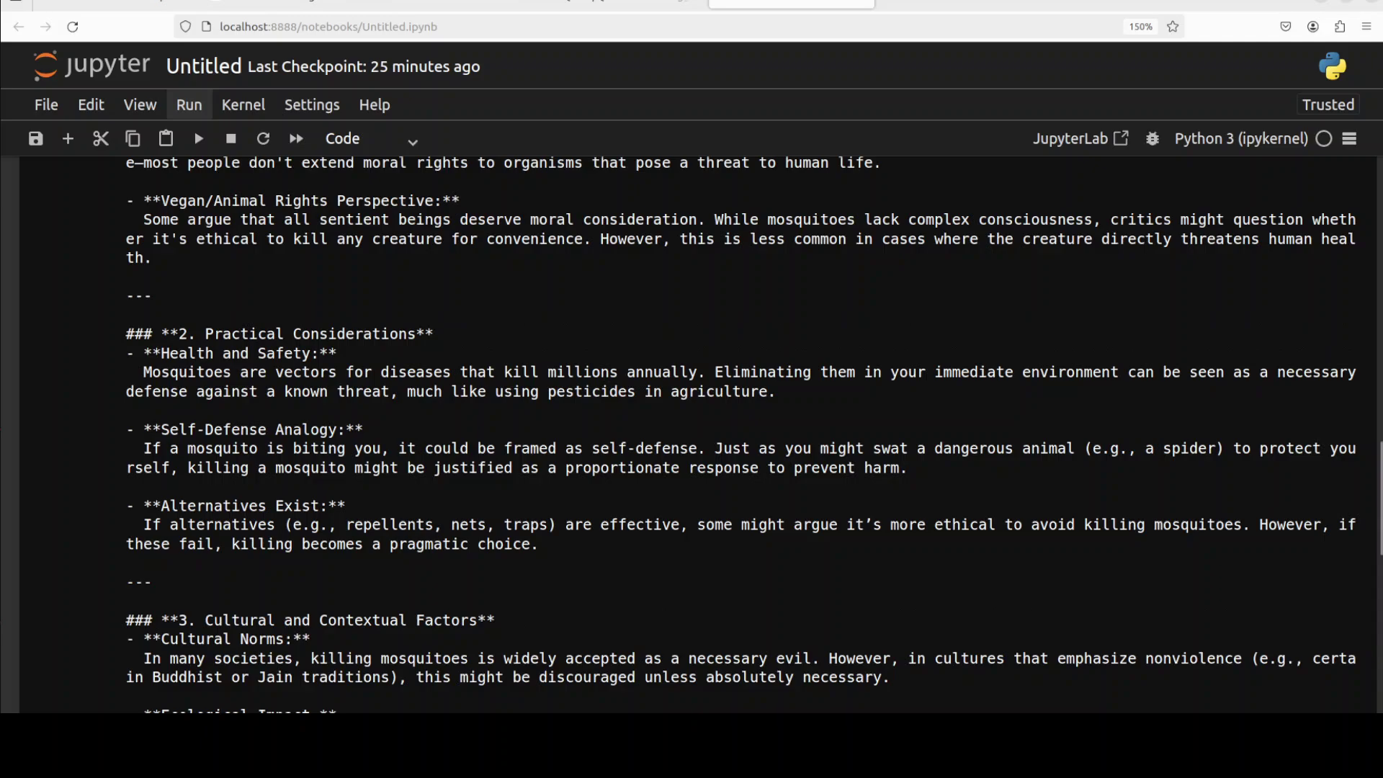
{"action": "scroll", "coordinate": [692, 432], "scroll_direction": "down", "scroll_amount": 3}
{"action": "scroll", "coordinate": [692, 432], "scroll_direction": "down", "scroll_amount": 2}
{"action": "scroll", "coordinate": [691, 433], "scroll_direction": "down", "scroll_amount": 3}
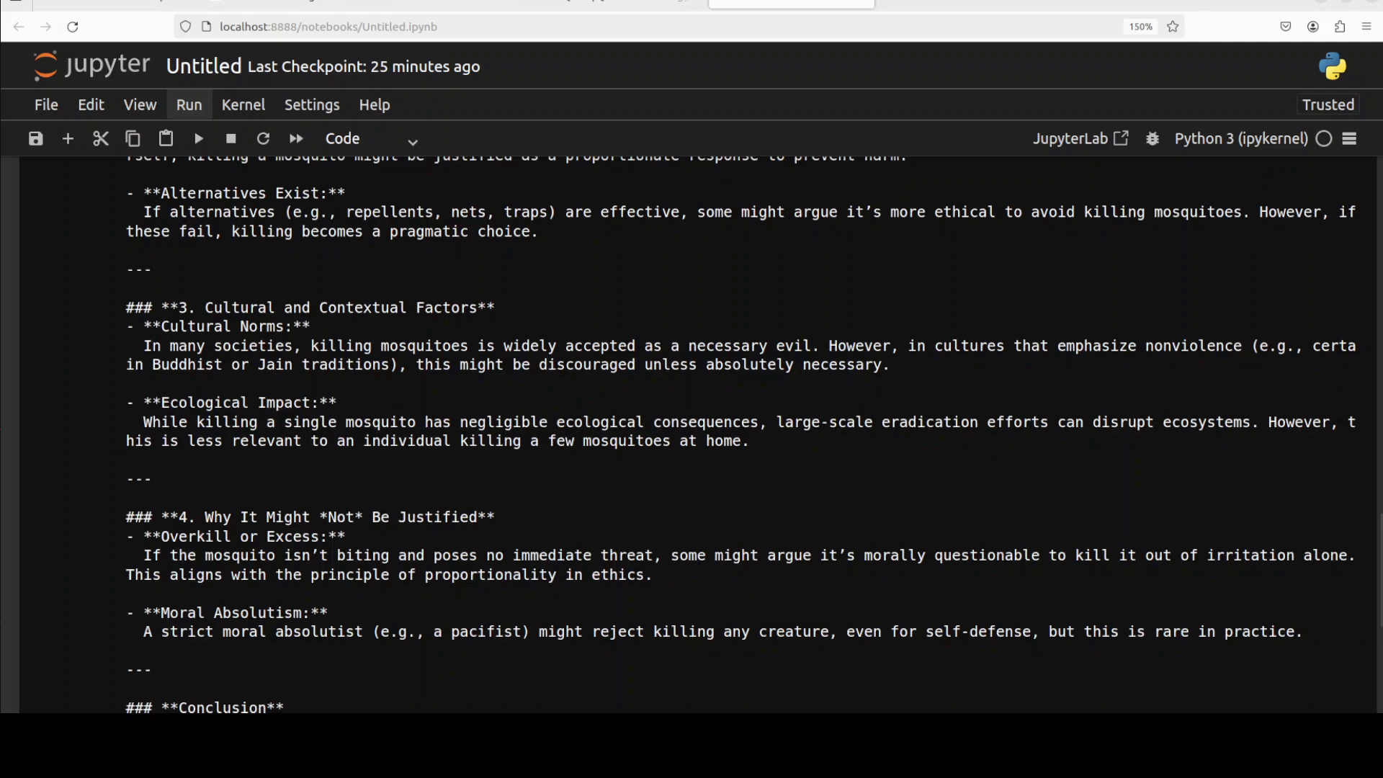
{"action": "scroll", "coordinate": [691, 432], "scroll_direction": "down", "scroll_amount": 3}
{"action": "scroll", "coordinate": [692, 433], "scroll_direction": "down", "scroll_amount": 3}
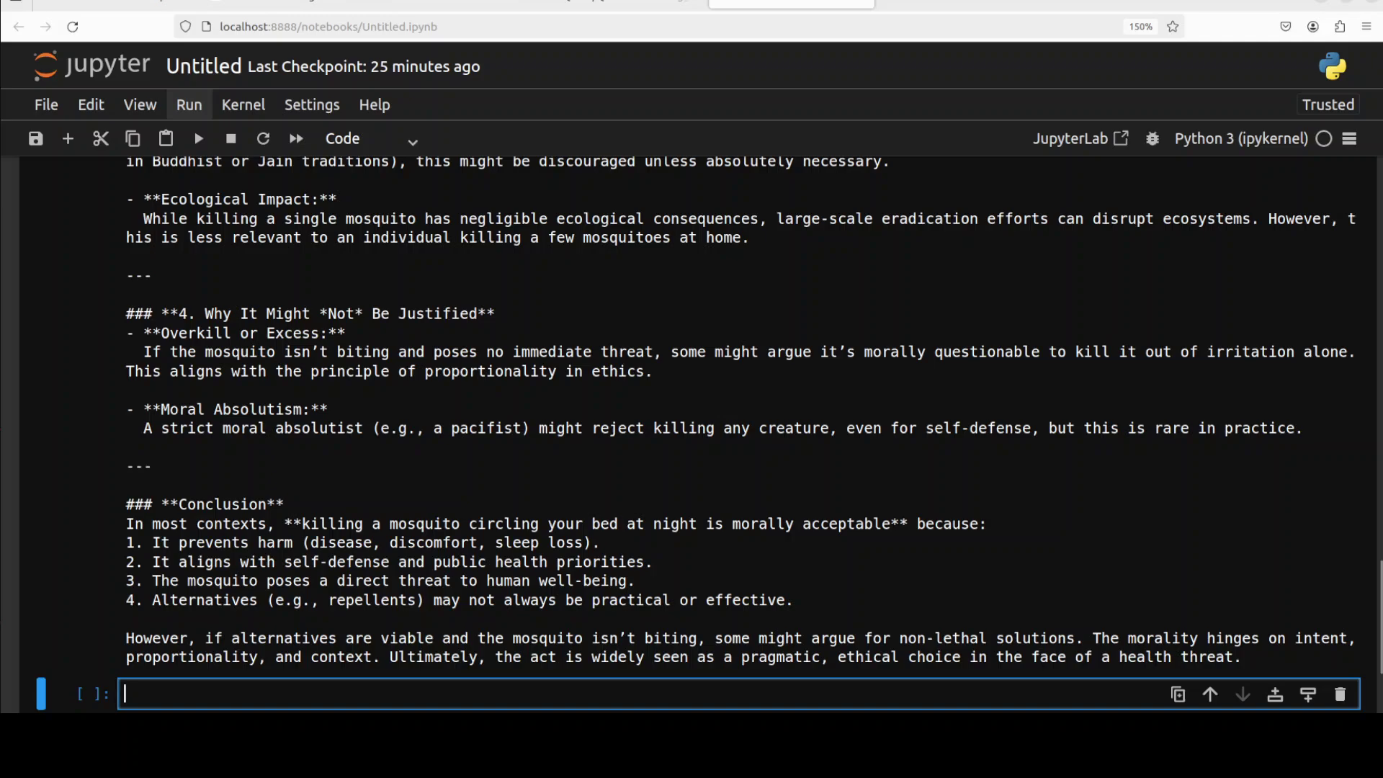
{"action": "scroll", "coordinate": [693, 432], "scroll_direction": "up", "scroll_amount": 10}
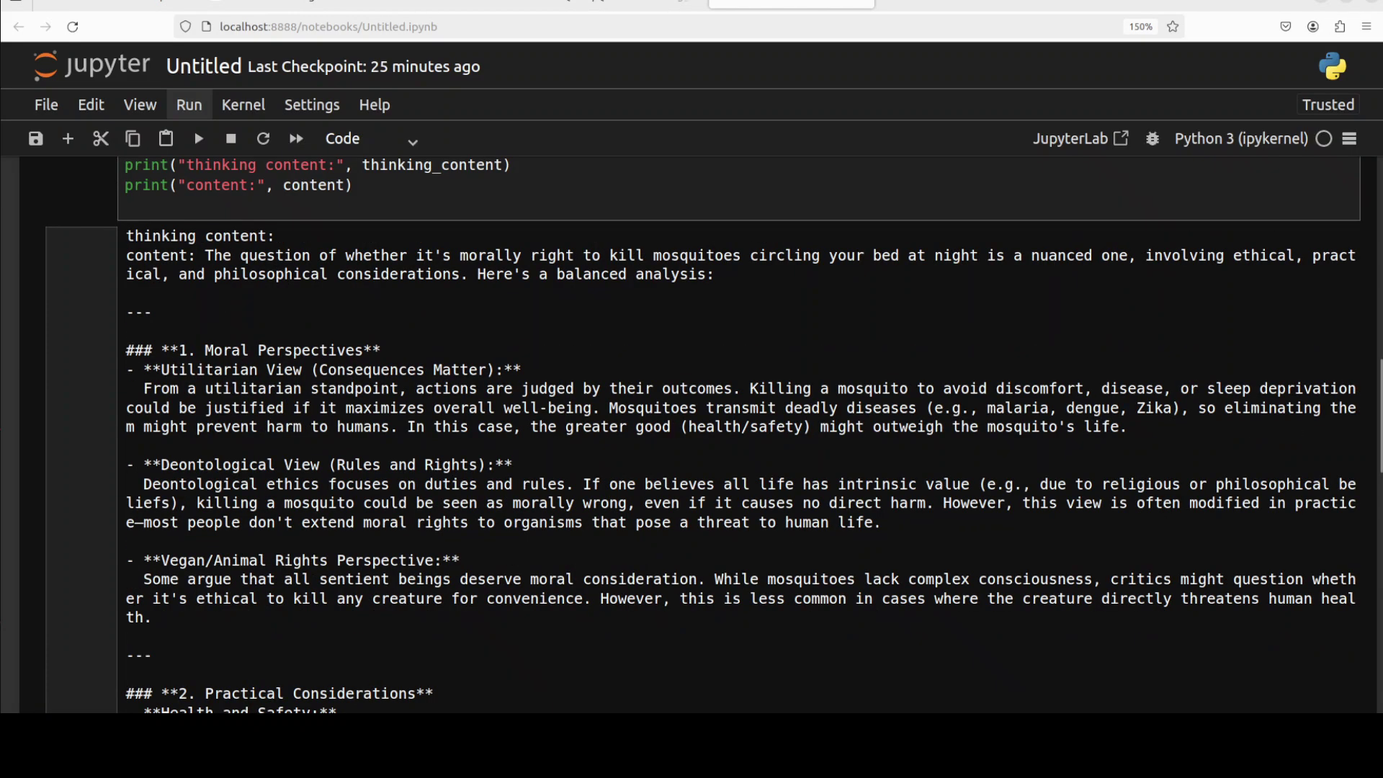
{"action": "scroll", "coordinate": [92, 559], "scroll_direction": "up", "scroll_amount": 3}
{"action": "scroll", "coordinate": [92, 559], "scroll_direction": "up", "scroll_amount": 2}
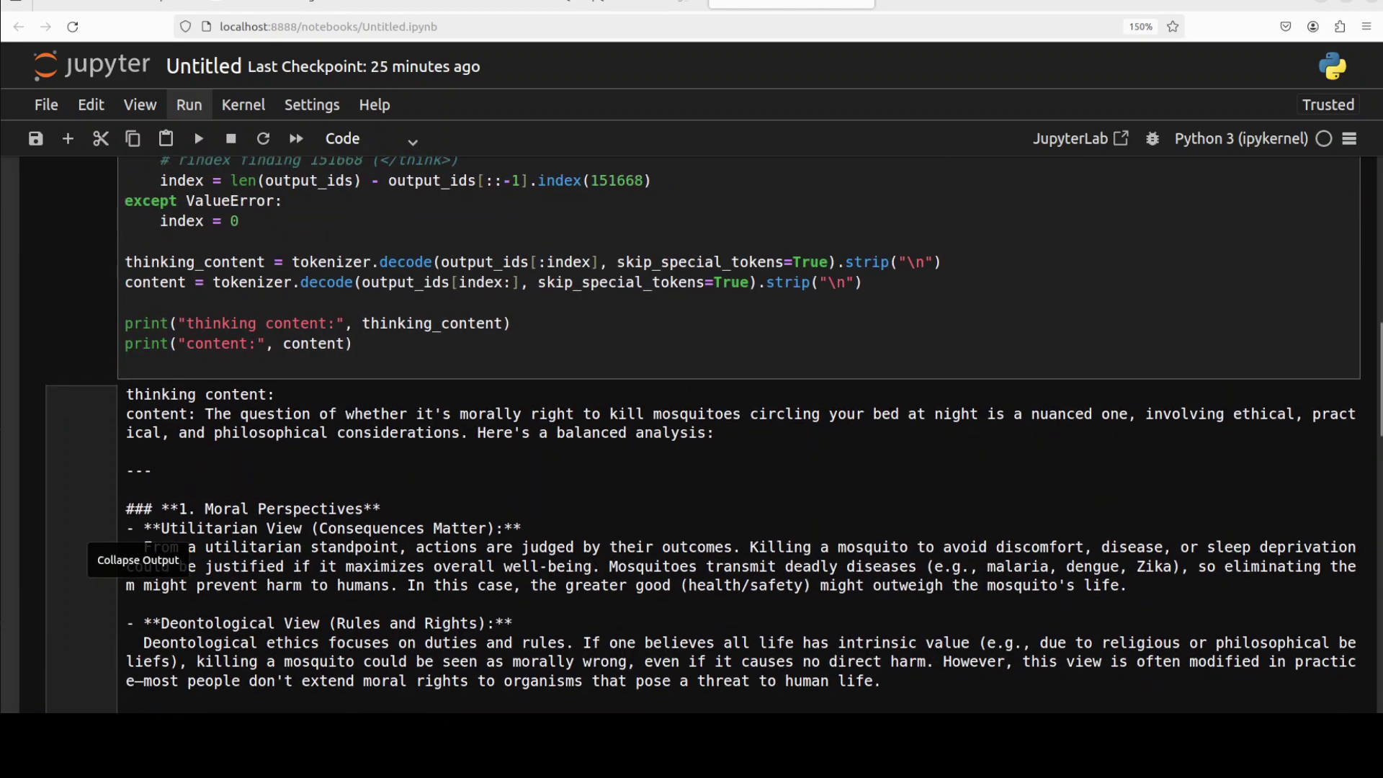
{"action": "scroll", "coordinate": [92, 559], "scroll_direction": "up", "scroll_amount": 5}
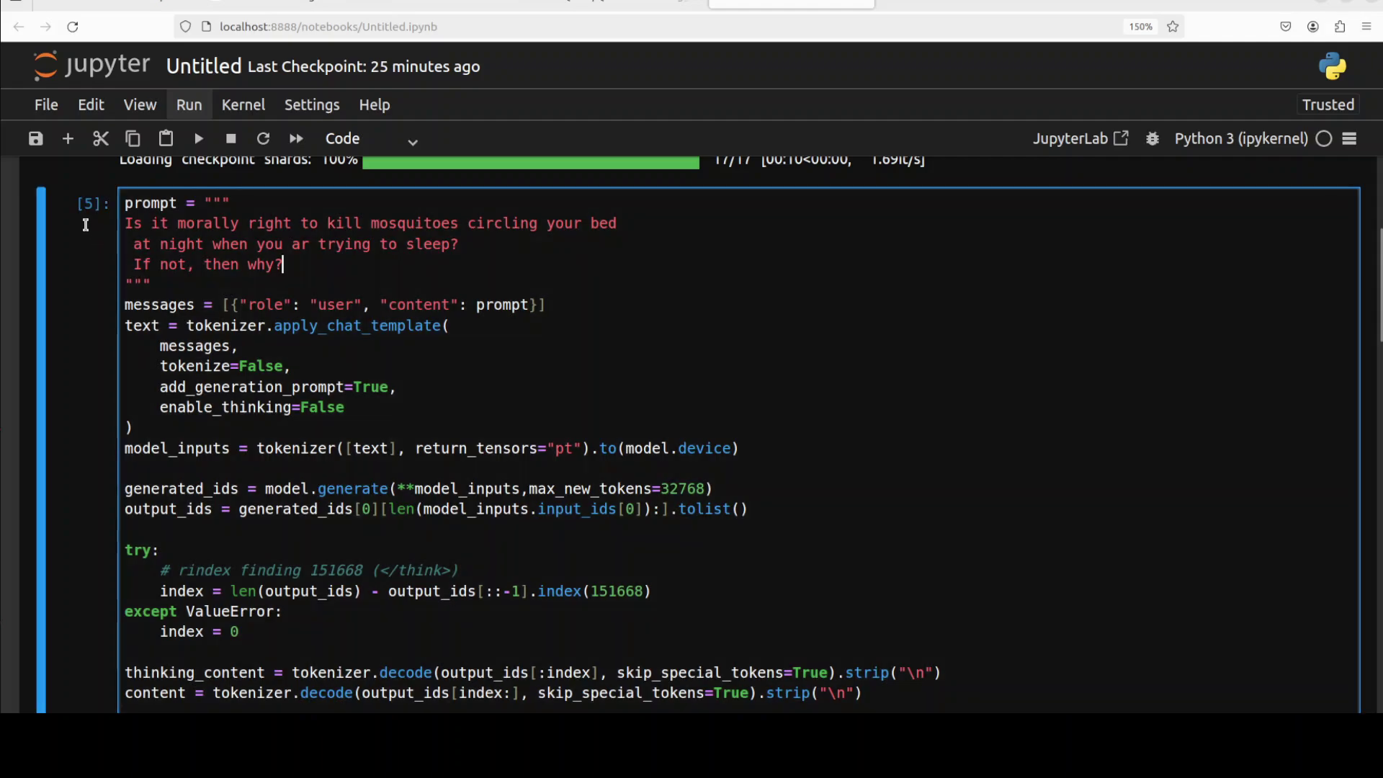
Step: Swap the mosquito question for the 50-language 'I Love You' translation prompt and run it
{"action": "left_click_drag", "start_coordinate": [284, 264], "coordinate": [125, 223]}
{"action": "type", "text": "Translate “I Love You” into the following 50 languages: English, Mandarin Chinese, Hindi, Spanish, French, Standard Arabic, Bengali, Russian, Portuguese (Brazilian), Urdu, Indonesian, German, Japanese, Swahili, Marathi, Telugu, Turkish, Tamil, Yue Chinese (Cantonese), Vietnamese, Tagalog (Filipino), Wu Chinese (Shanghainese), Korean, Persian (Farsi), Italian, Thai, Gujarati, Ukrainian, Polish, Kannada, Malayalam, Oriya (Odia), Sunda, Burmese, Panjabi (Punjabi), Hausa, Maithili, Romanian, Bhojpuri, Azerbaijani, Dutch, Cebuano, Kurdish, Serbo-Croatian, Uzbek, Amharic, Malagasy, Saraiki, Nepali, Sinhalese, and Khmer. Also, translate it into ancient runes and into any random language of your choice."}
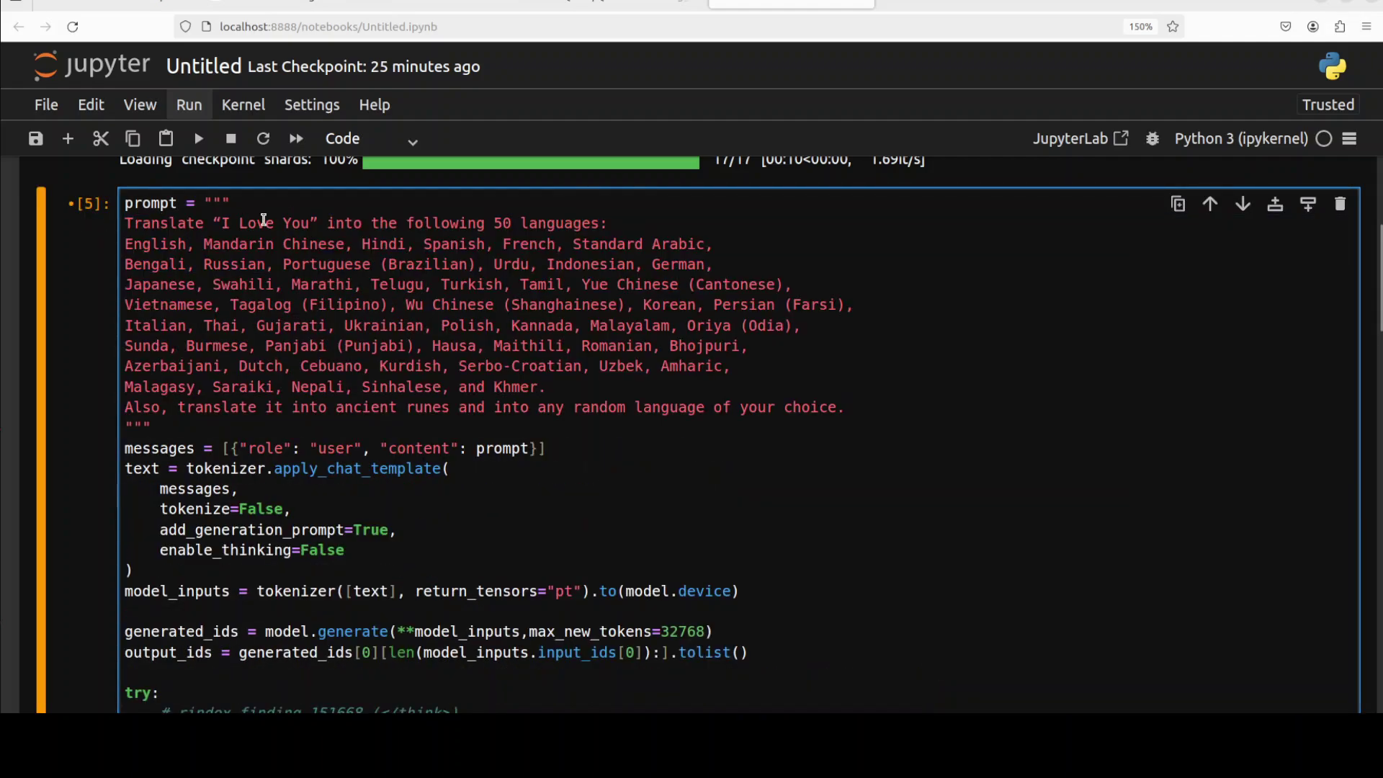
{"action": "left_click", "coordinate": [200, 139]}
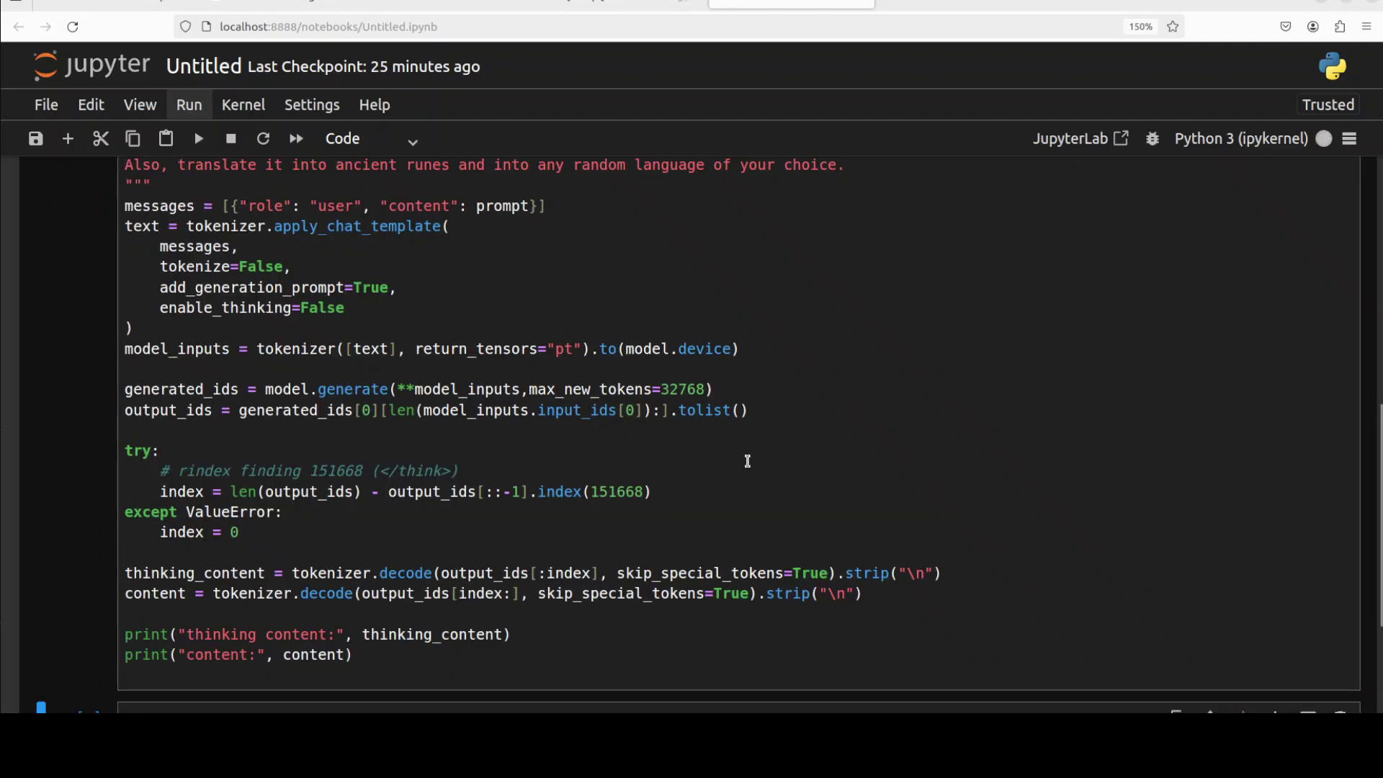
{"action": "scroll", "coordinate": [747, 460], "scroll_direction": "up", "scroll_amount": 5}
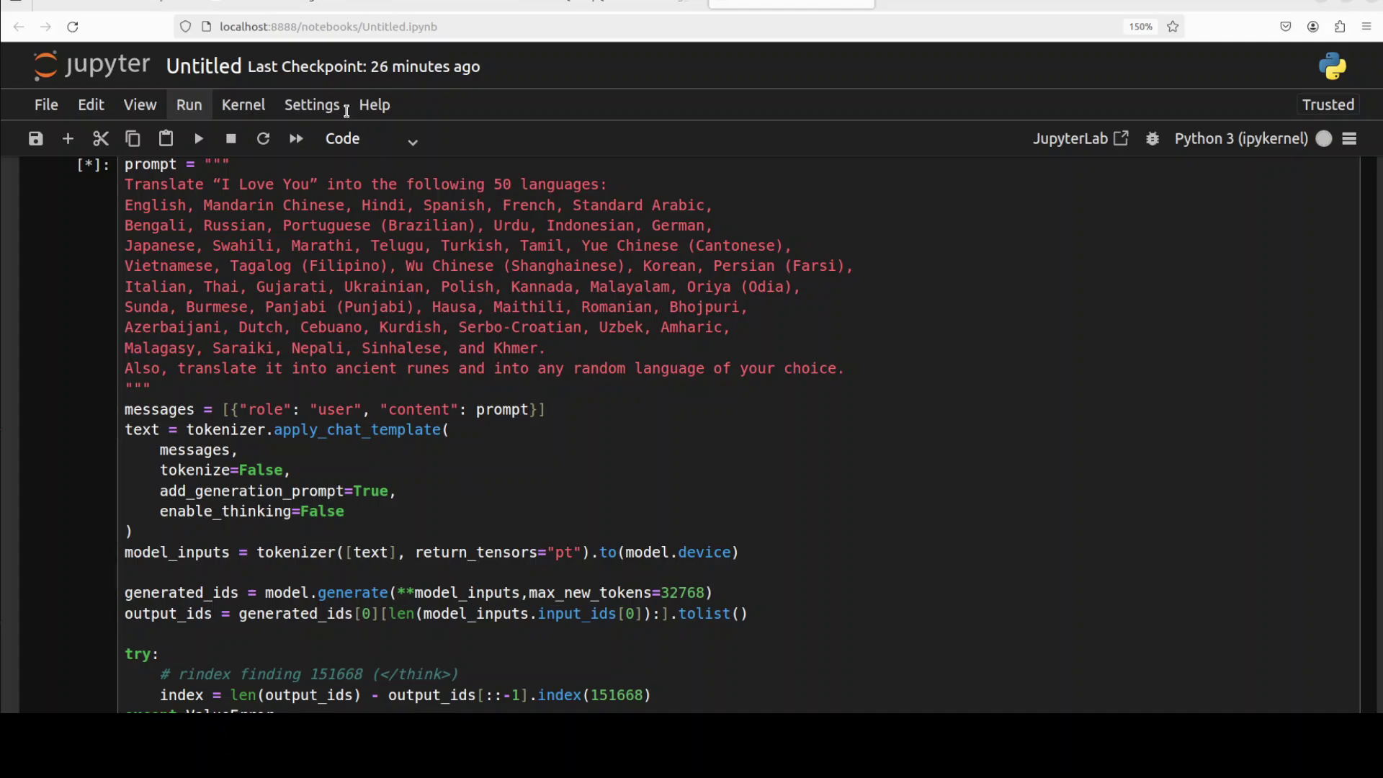
{"action": "left_click", "coordinate": [427, 5]}
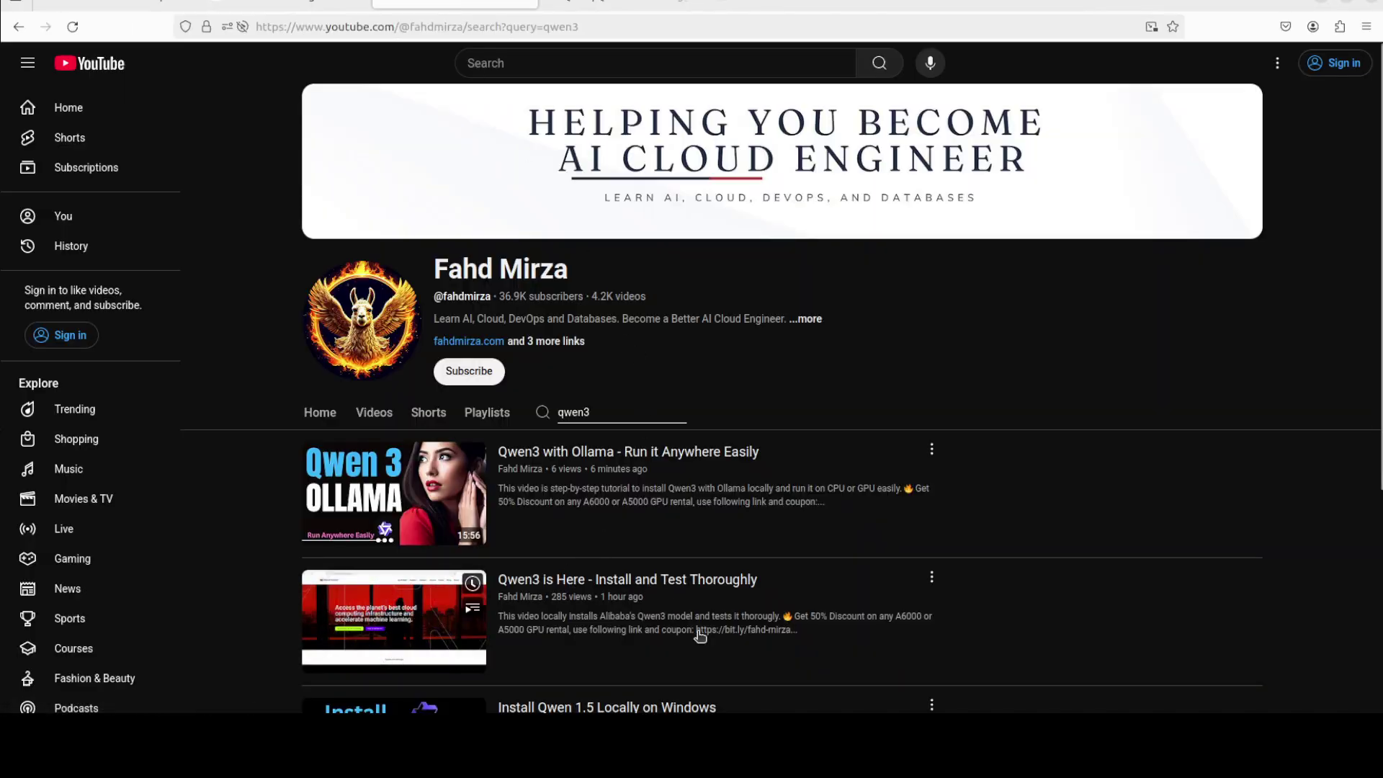
{"action": "left_click", "coordinate": [798, 3]}
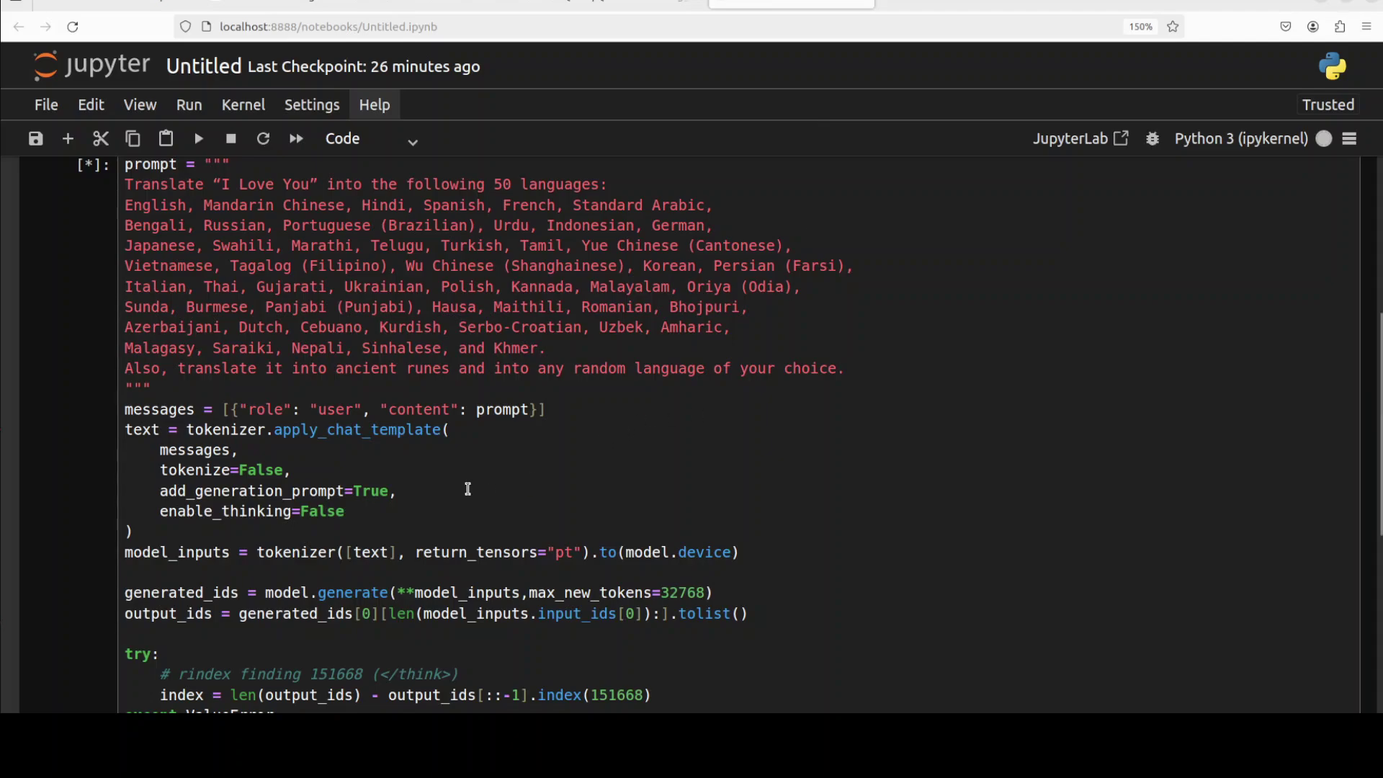
{"action": "scroll", "coordinate": [467, 488], "scroll_direction": "down", "scroll_amount": 5}
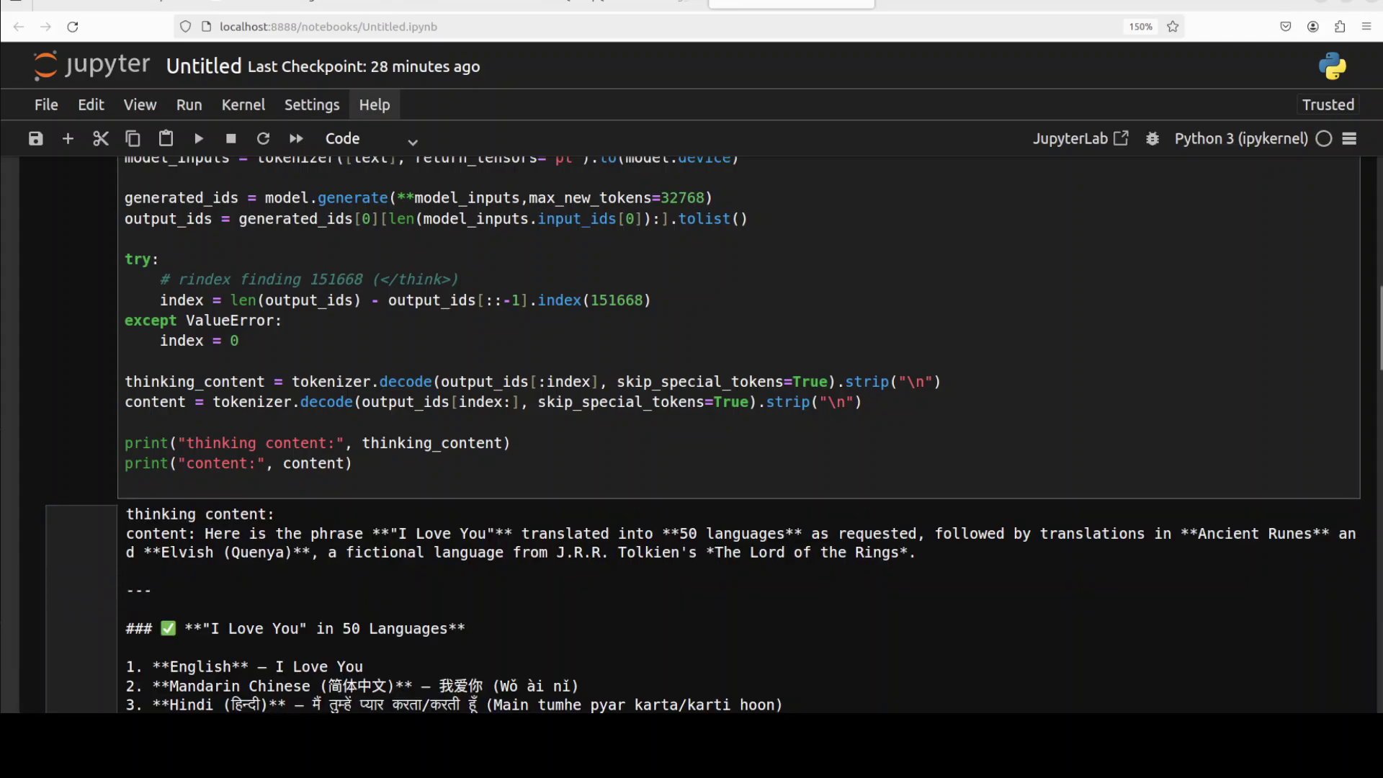
{"action": "scroll", "coordinate": [692, 432], "scroll_direction": "down", "scroll_amount": 4}
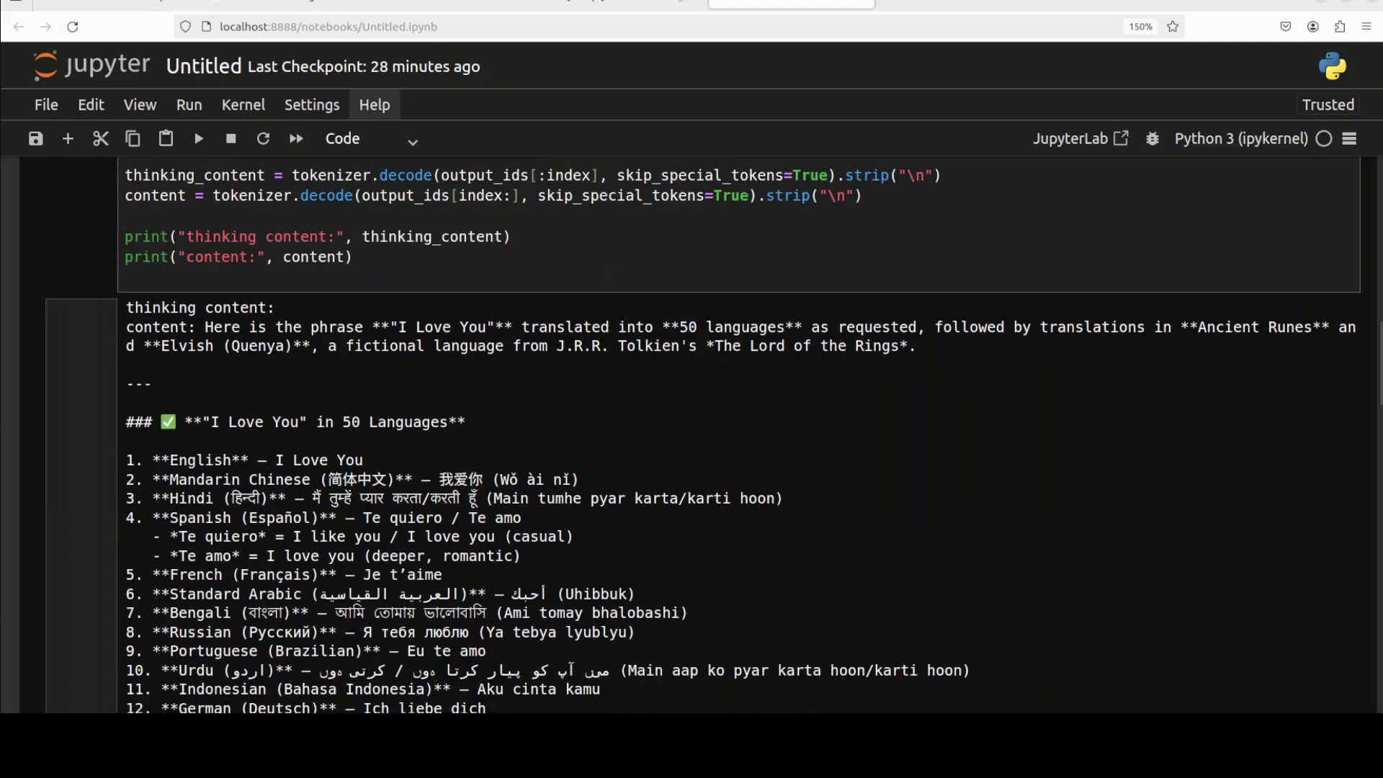
{"action": "scroll", "coordinate": [691, 432], "scroll_direction": "down", "scroll_amount": 1}
{"action": "scroll", "coordinate": [692, 432], "scroll_direction": "down", "scroll_amount": 2}
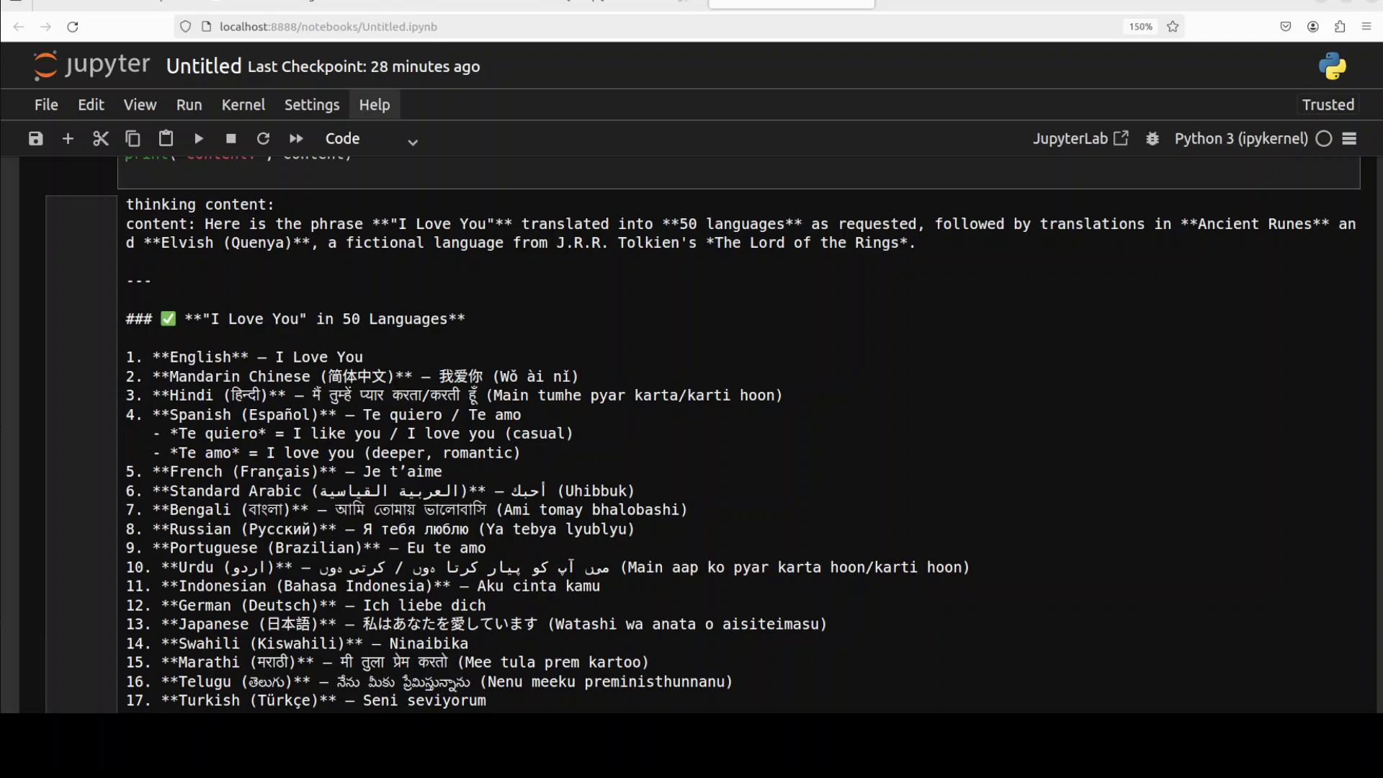
{"action": "scroll", "coordinate": [692, 433], "scroll_direction": "down", "scroll_amount": 2}
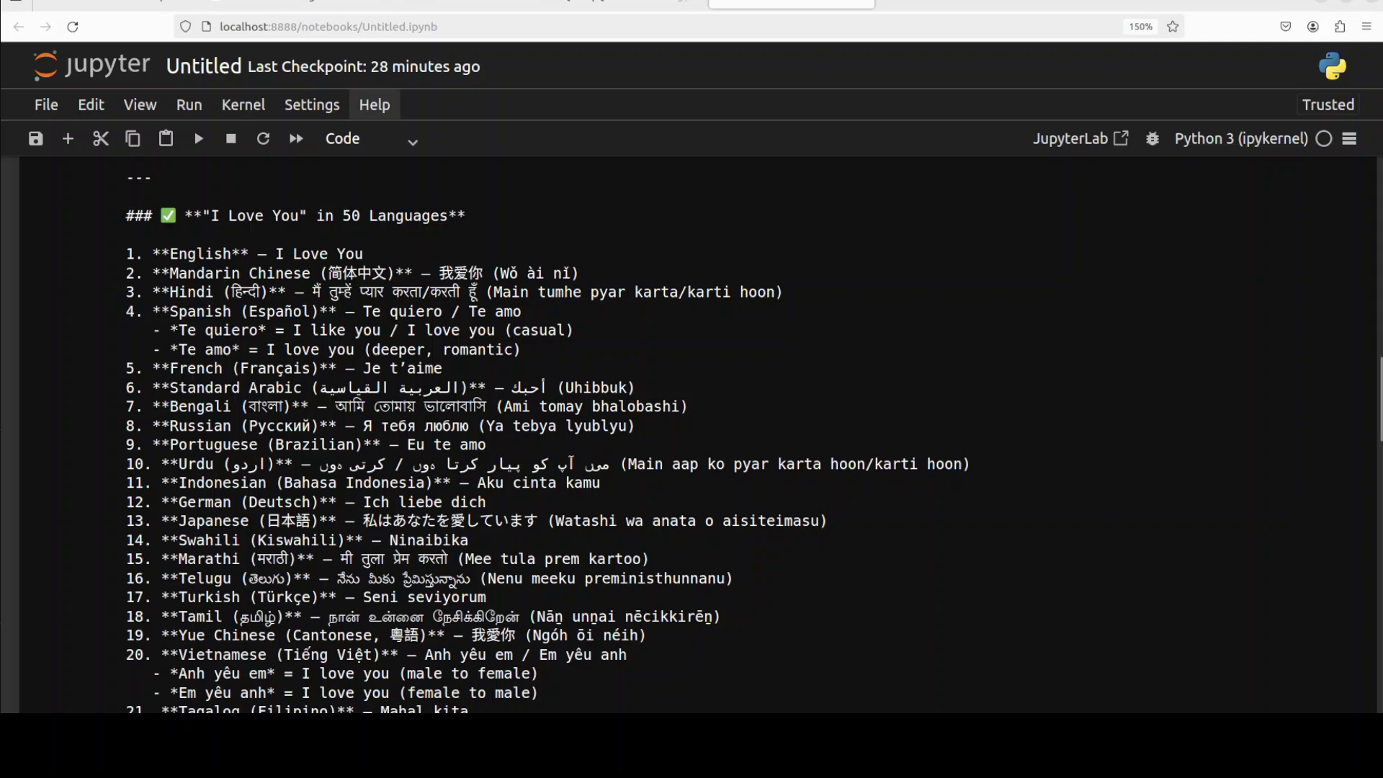
{"action": "scroll", "coordinate": [691, 432], "scroll_direction": "down", "scroll_amount": 2}
{"action": "scroll", "coordinate": [692, 432], "scroll_direction": "down", "scroll_amount": 2}
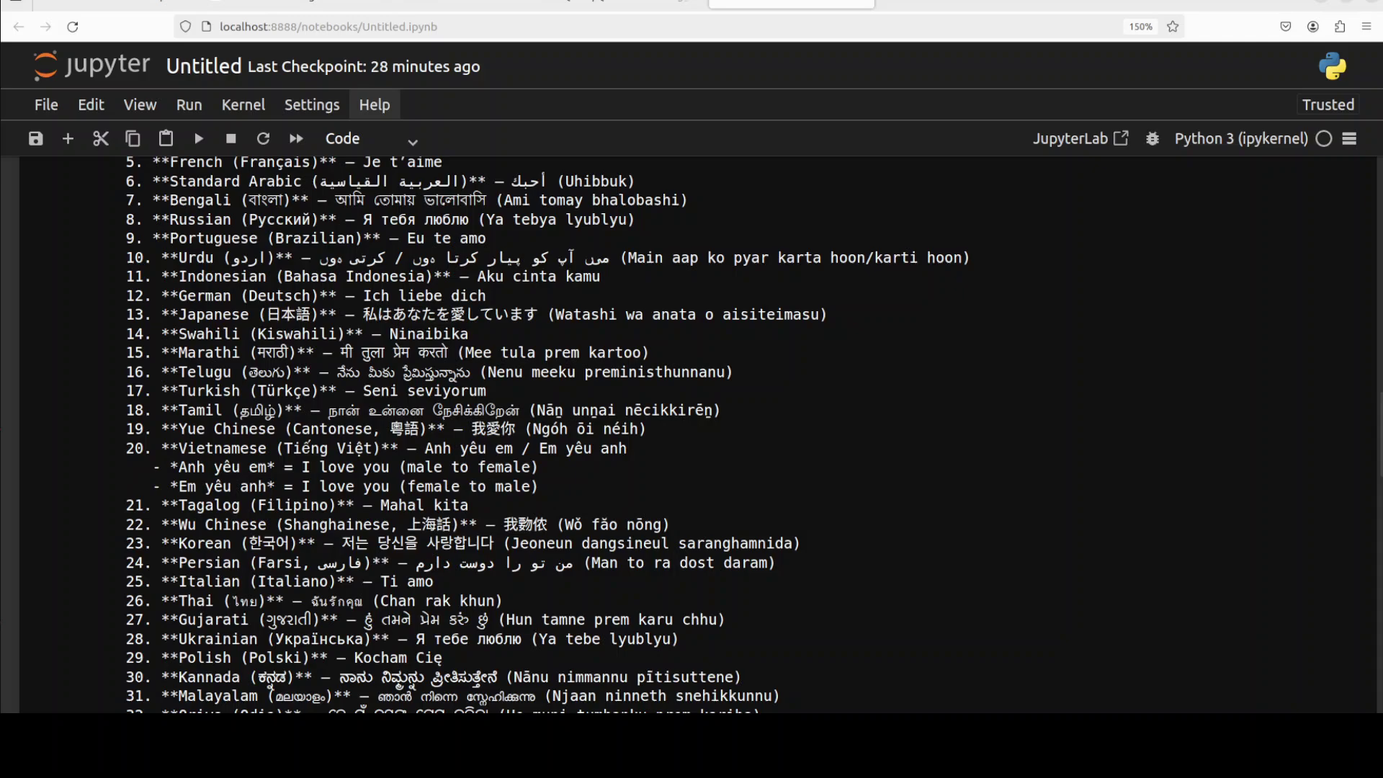
{"action": "scroll", "coordinate": [691, 432], "scroll_direction": "down", "scroll_amount": 2}
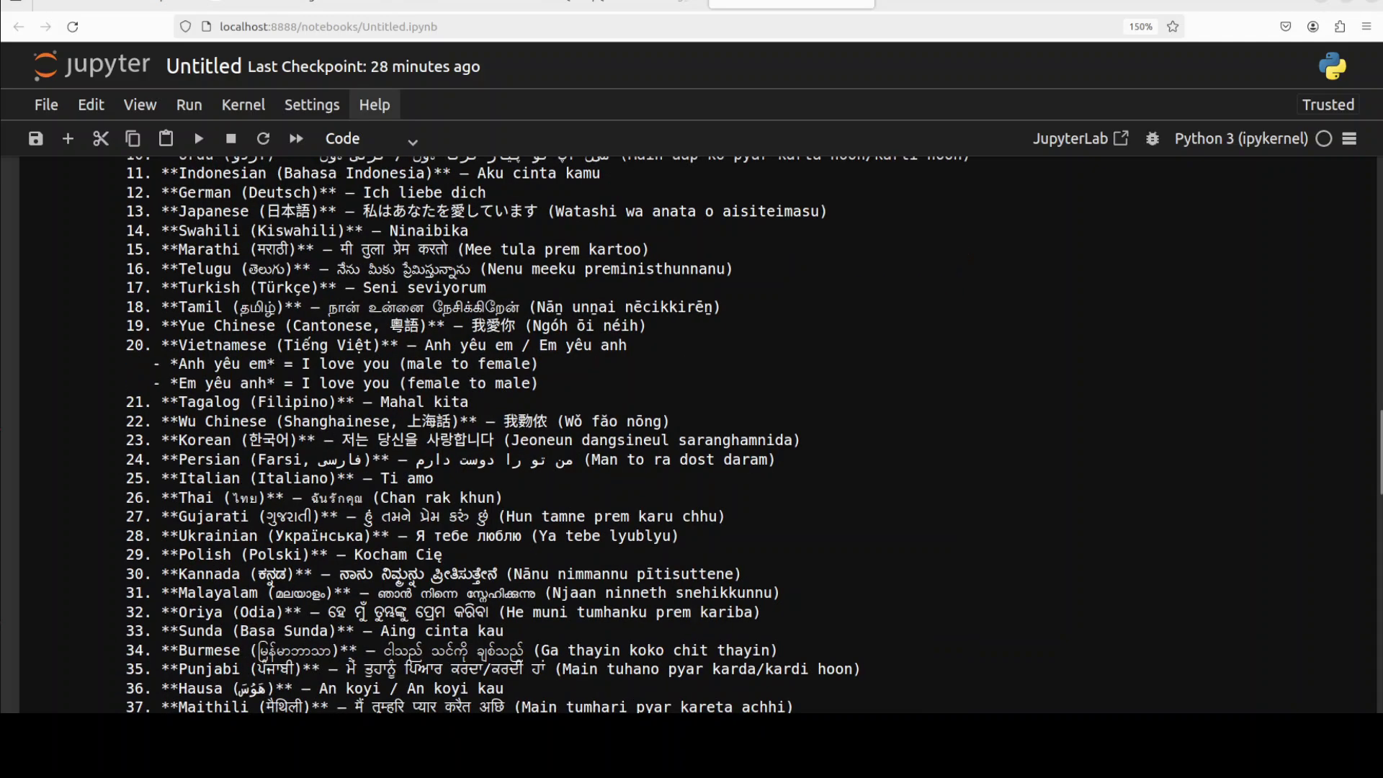
{"action": "scroll", "coordinate": [691, 433], "scroll_direction": "down", "scroll_amount": 2}
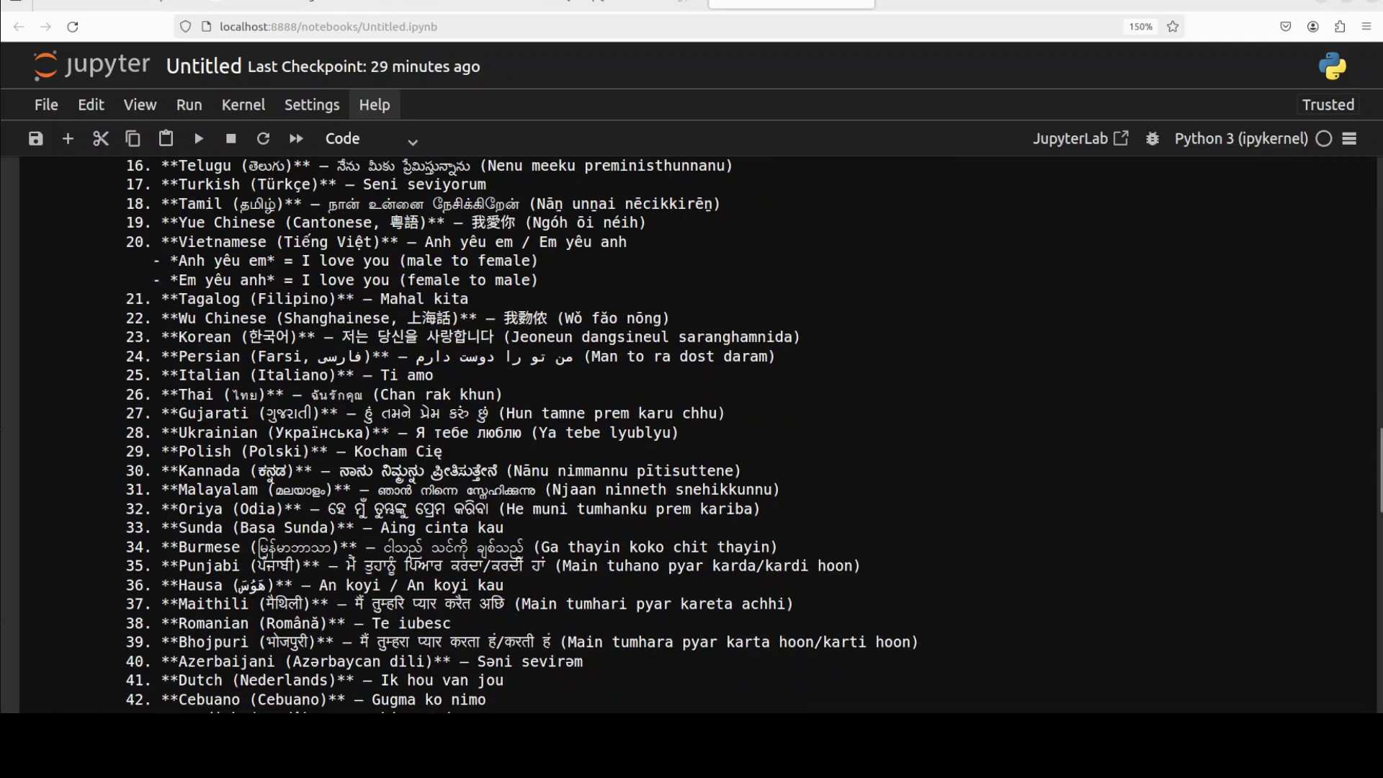
{"action": "scroll", "coordinate": [692, 432], "scroll_direction": "down", "scroll_amount": 2}
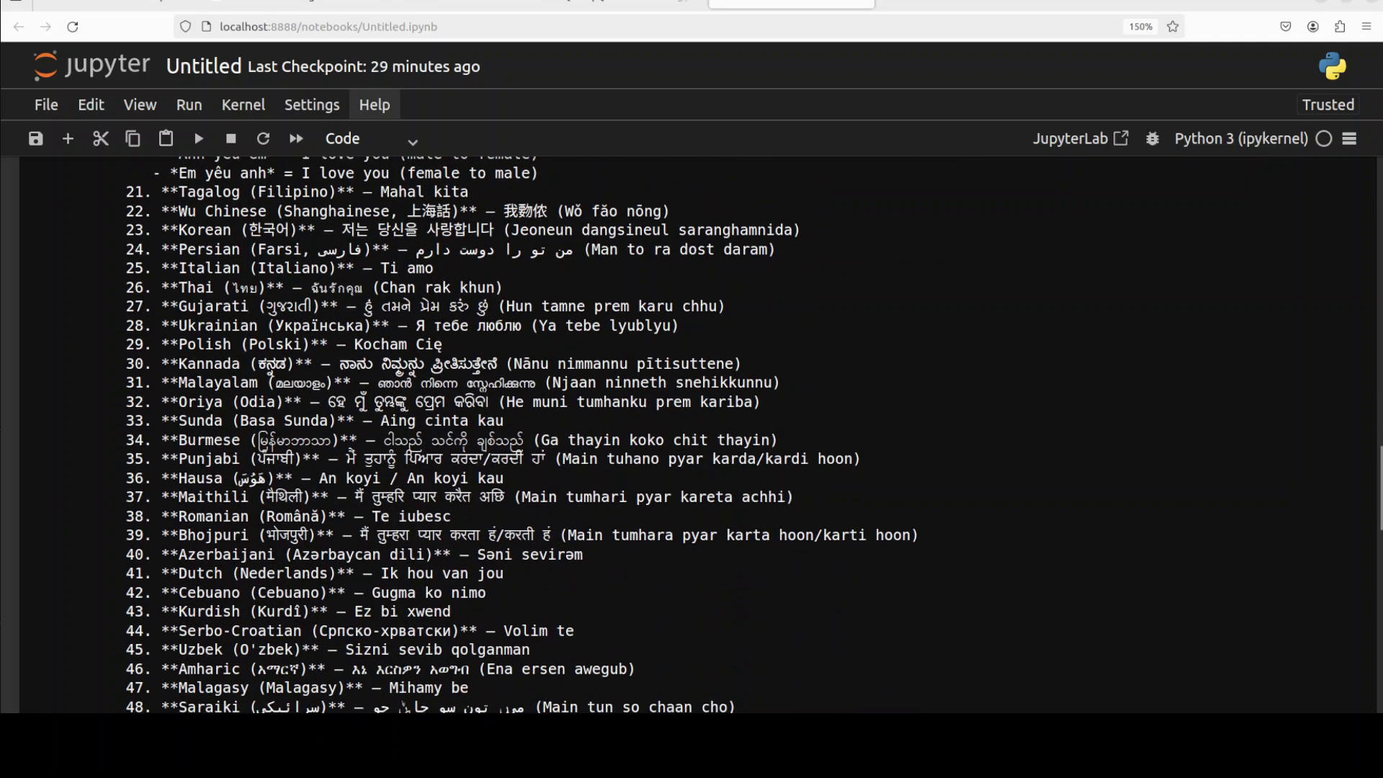
{"action": "scroll", "coordinate": [691, 433], "scroll_direction": "down", "scroll_amount": 2}
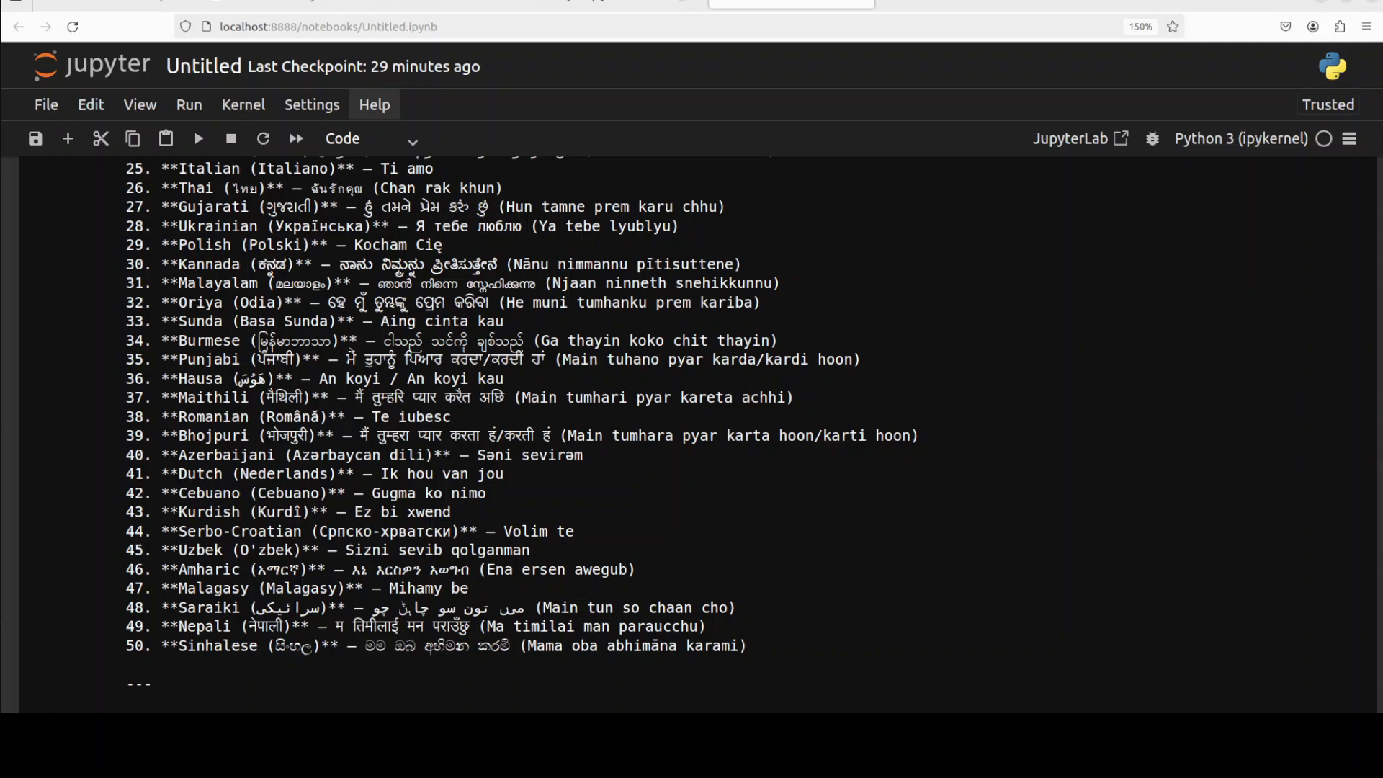
{"action": "scroll", "coordinate": [270, 325], "scroll_direction": "up", "scroll_amount": 3}
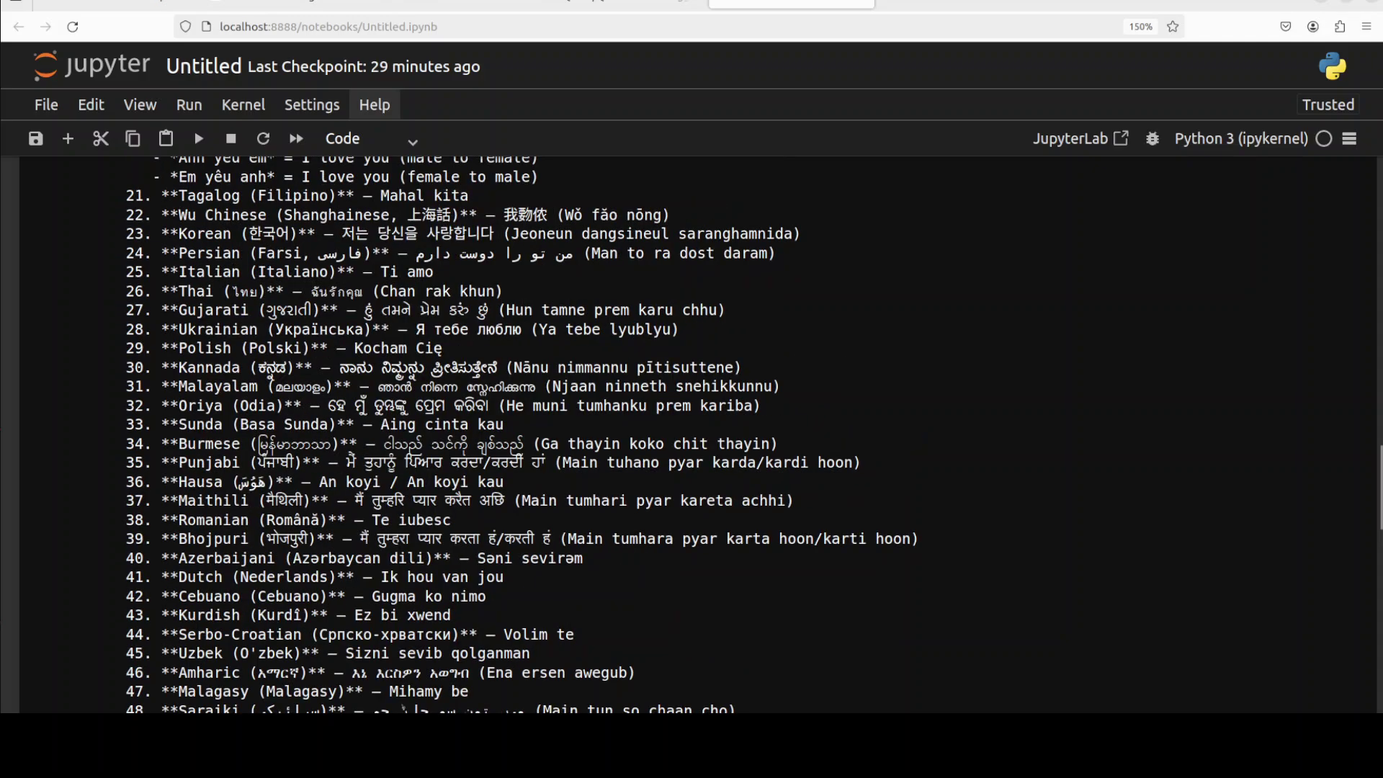
{"action": "scroll", "coordinate": [691, 432], "scroll_direction": "up", "scroll_amount": 2}
{"action": "scroll", "coordinate": [692, 432], "scroll_direction": "up", "scroll_amount": 2}
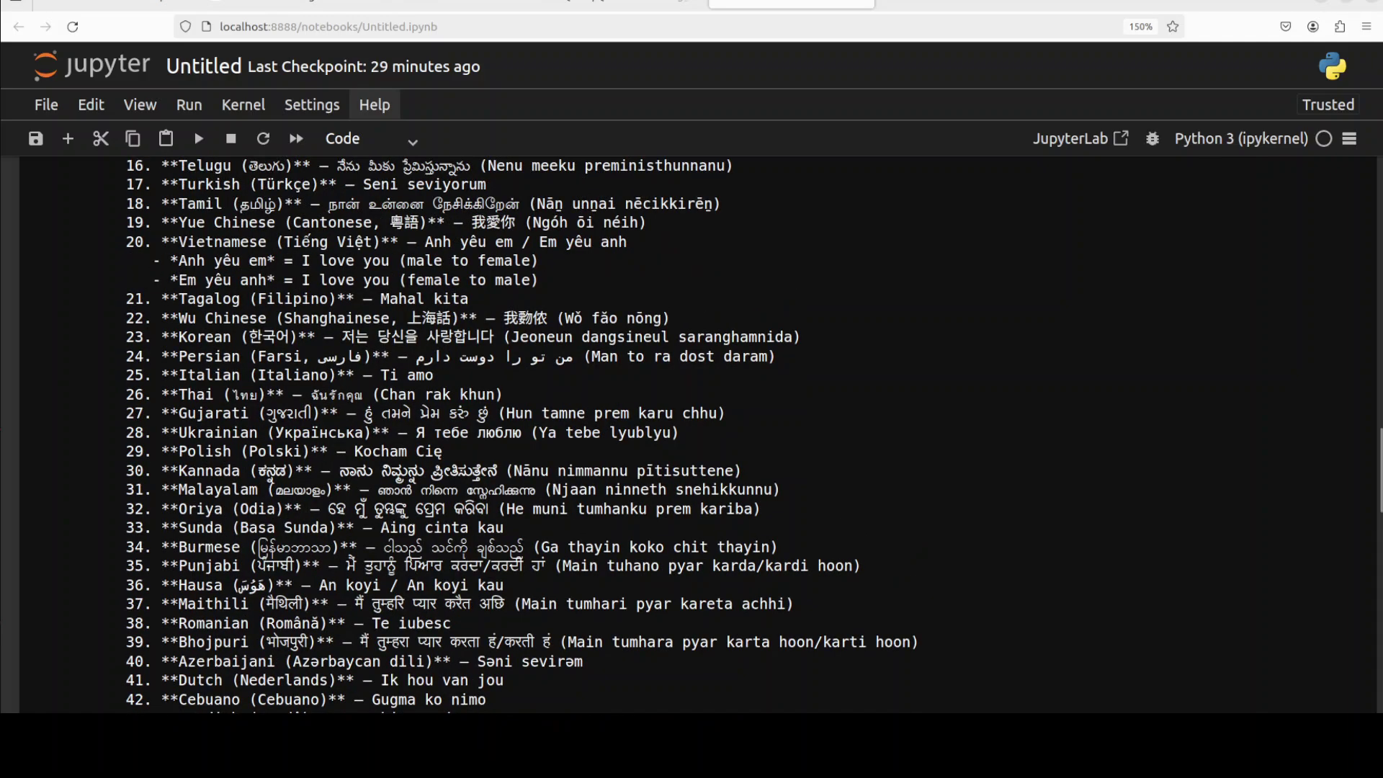
{"action": "scroll", "coordinate": [692, 432], "scroll_direction": "down", "scroll_amount": 3}
{"action": "scroll", "coordinate": [691, 433], "scroll_direction": "down", "scroll_amount": 1}
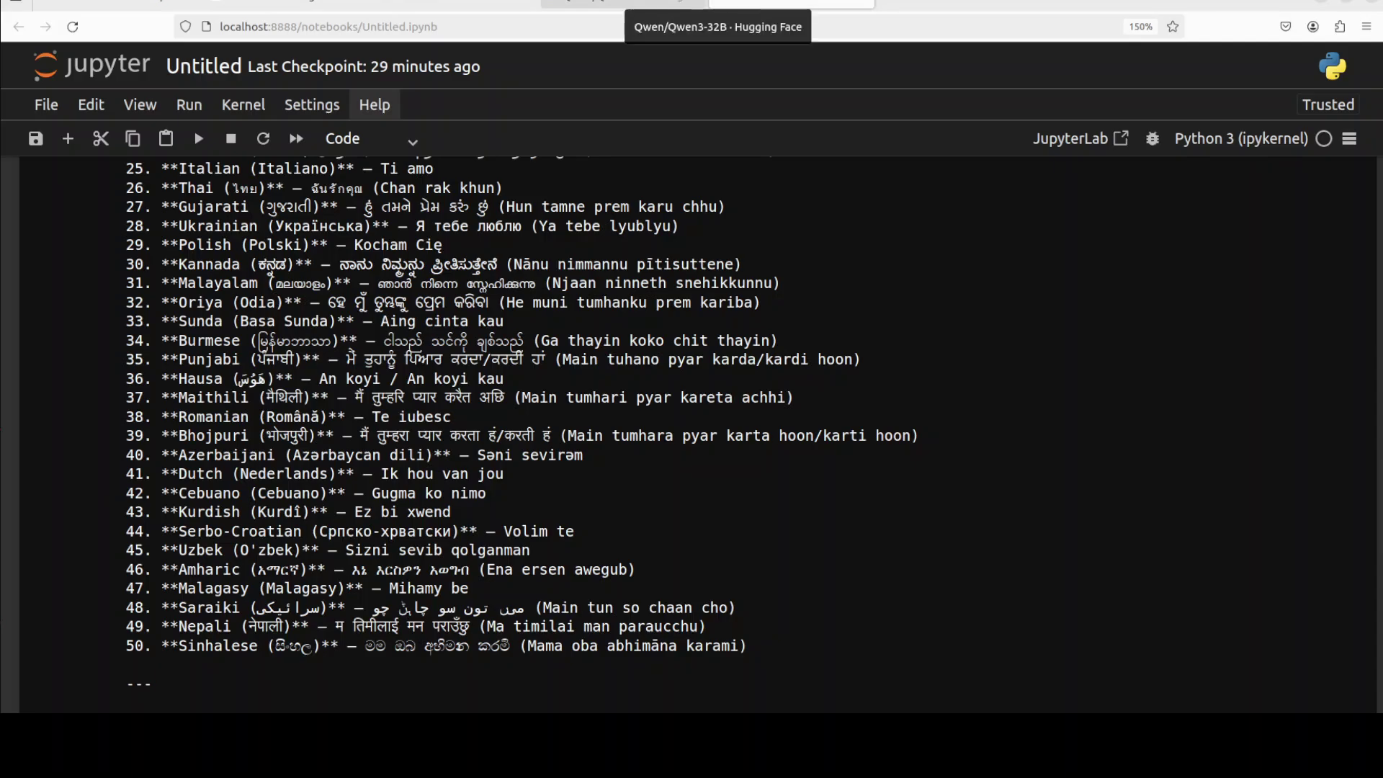
Step: Switch to the Qwen3-32B Hugging Face page after the 50-language translations finish
{"action": "left_click", "coordinate": [783, 6]}
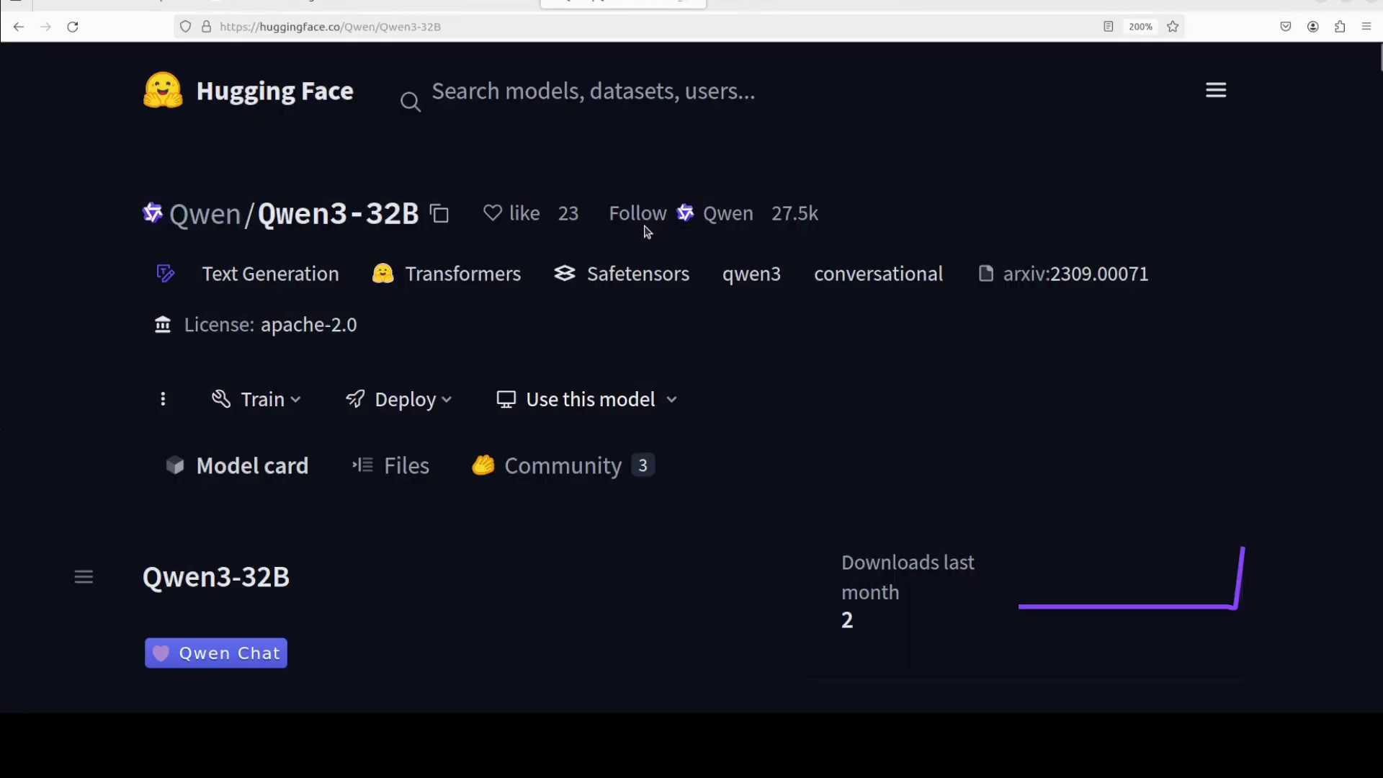
{"action": "left_click", "coordinate": [444, 6]}
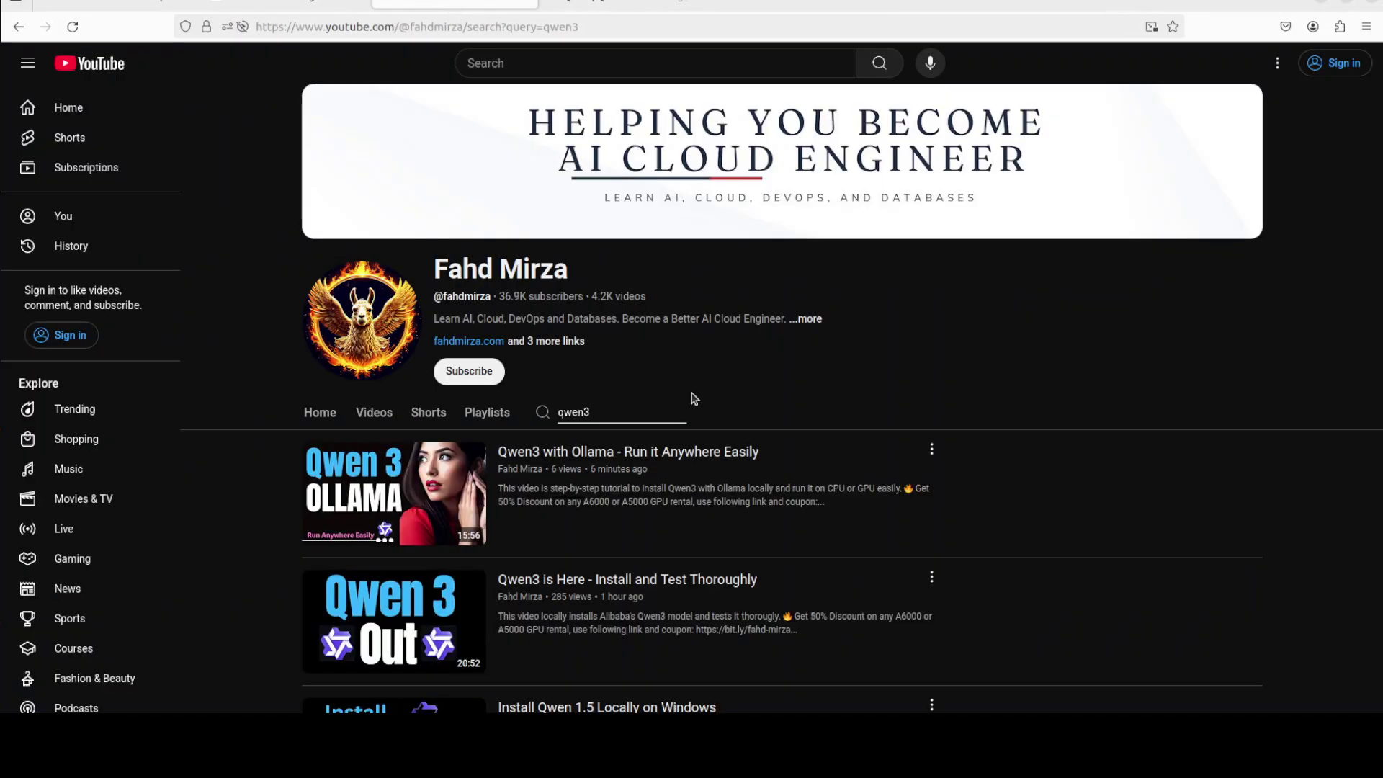